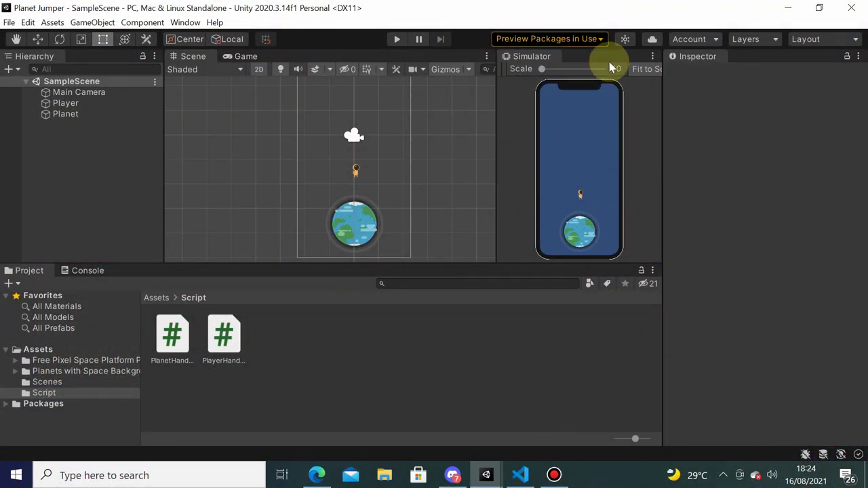
# - Maximize the Simulator view so the iPhone 12 preview fills the editor
pyautogui.click(652, 57)
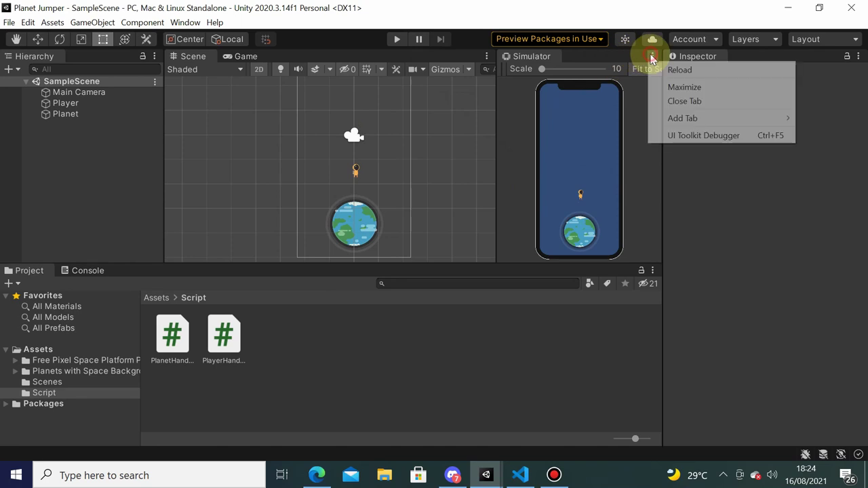
pyautogui.click(684, 87)
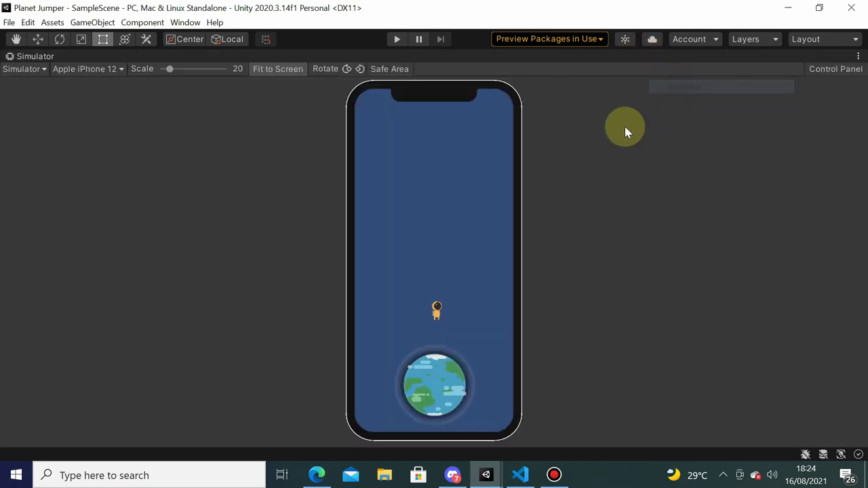
# - Play the game and tap the simulated iPhone screen until the astronaut launches, then stop playing
pyautogui.click(398, 39)
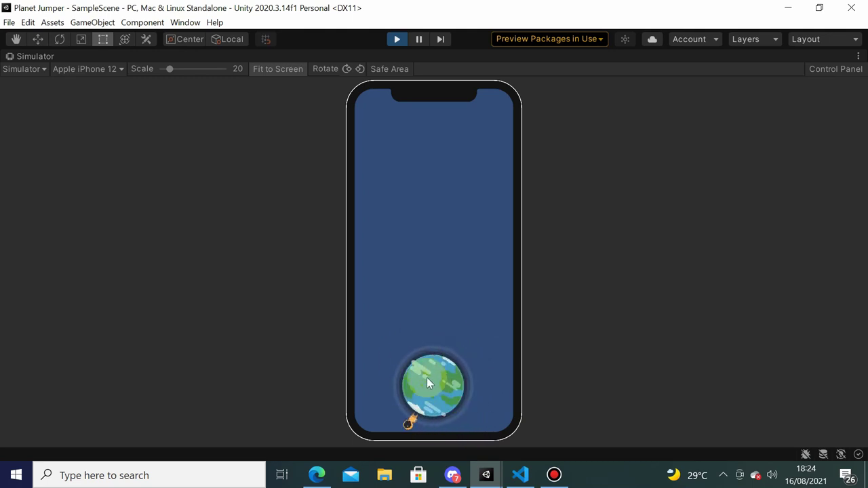
pyautogui.click(489, 399)
pyautogui.click(445, 341)
pyautogui.click(458, 371)
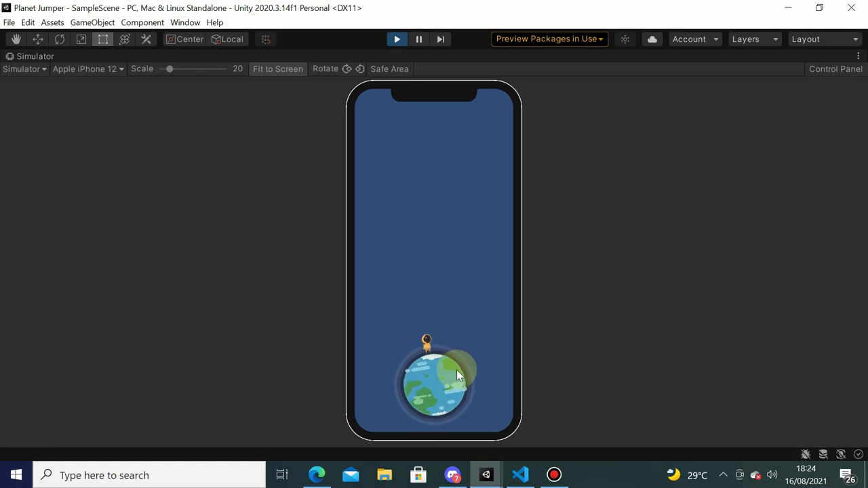
pyautogui.click(456, 354)
pyautogui.click(416, 333)
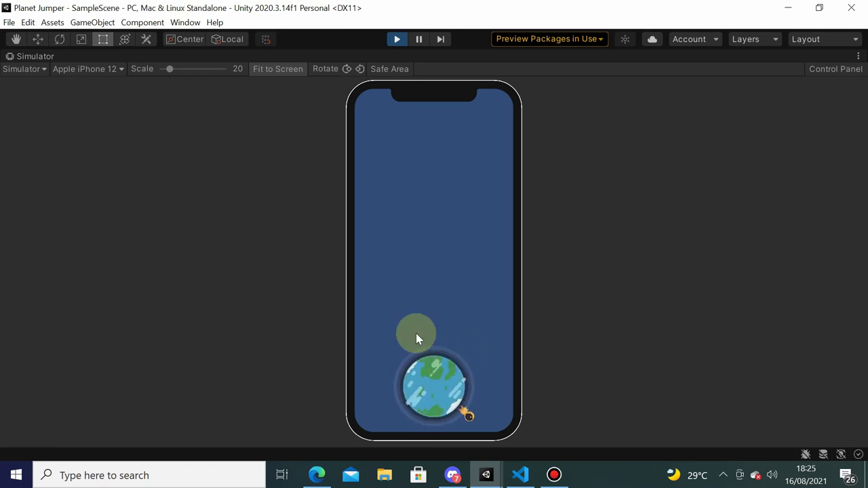
pyautogui.click(483, 322)
pyautogui.click(475, 277)
pyautogui.click(465, 349)
pyautogui.click(437, 346)
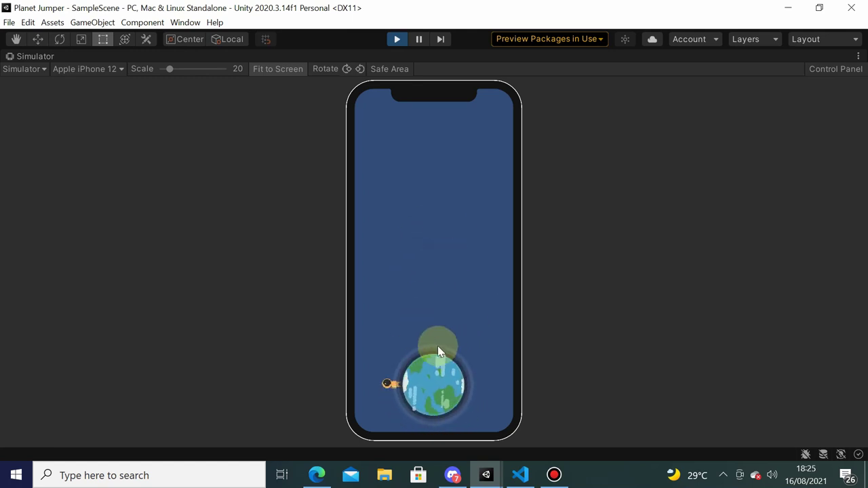
pyautogui.click(461, 350)
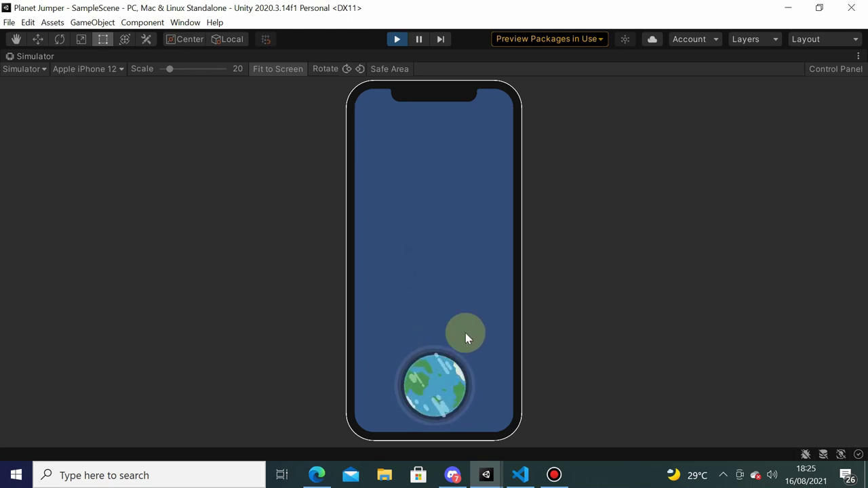
pyautogui.click(397, 39)
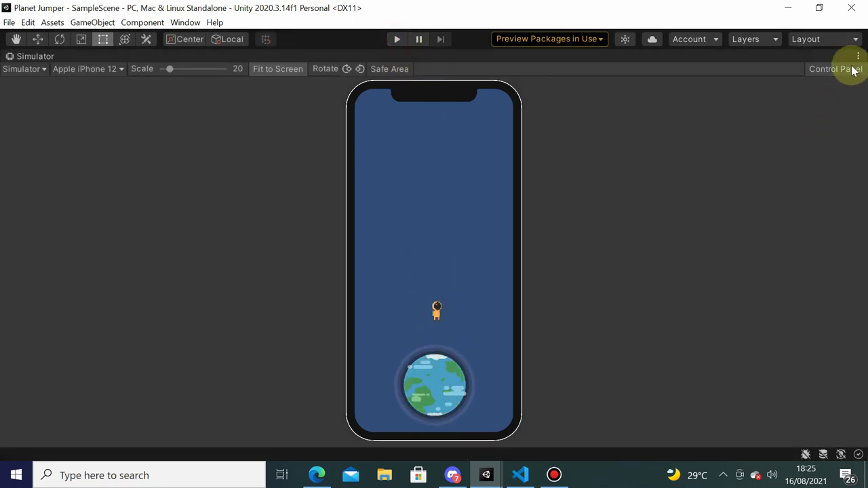
# - Check the Simulator ⋮ menu, drag around the simulated screen, and return to the Simulator options
pyautogui.click(858, 55)
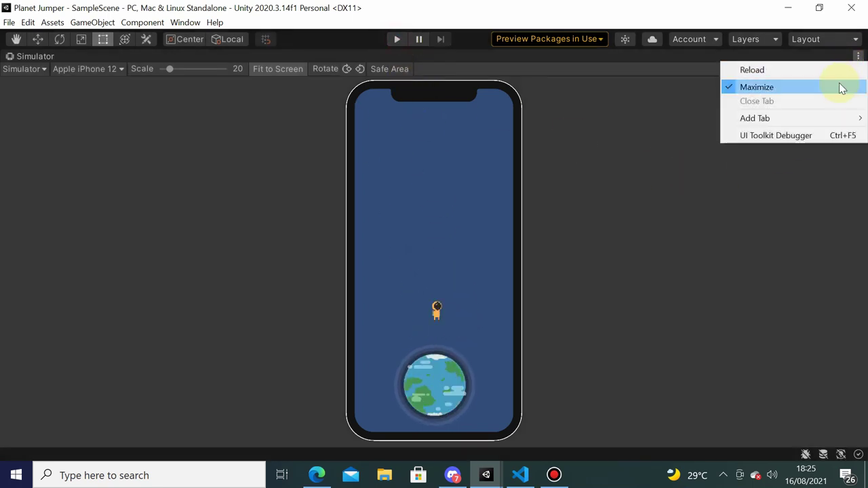
pyautogui.click(650, 282)
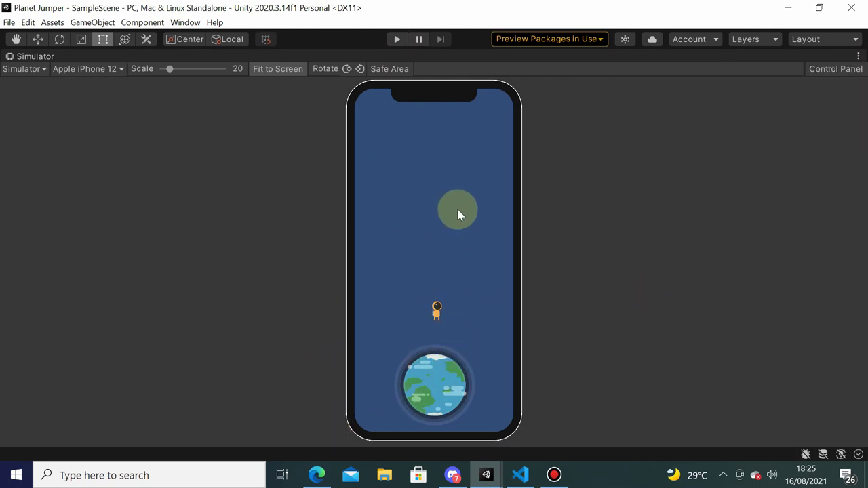
pyautogui.moveTo(458, 216); pyautogui.dragTo(441, 353)
pyautogui.click(466, 152)
pyautogui.moveTo(413, 274)
pyautogui.mouseDown()
pyautogui.moveTo(448, 161)
pyautogui.moveTo(409, 168)
pyautogui.moveTo(412, 185)
pyautogui.moveTo(508, 170)
pyautogui.moveTo(419, 149)
pyautogui.moveTo(464, 231)
pyautogui.mouseUp()
pyautogui.moveTo(441, 278)
pyautogui.mouseDown()
pyautogui.moveTo(460, 292)
pyautogui.moveTo(448, 360)
pyautogui.moveTo(428, 349)
pyautogui.moveTo(444, 359)
pyautogui.moveTo(453, 208)
pyautogui.moveTo(436, 253)
pyautogui.moveTo(426, 182)
pyautogui.mouseUp()
pyautogui.click(858, 55)
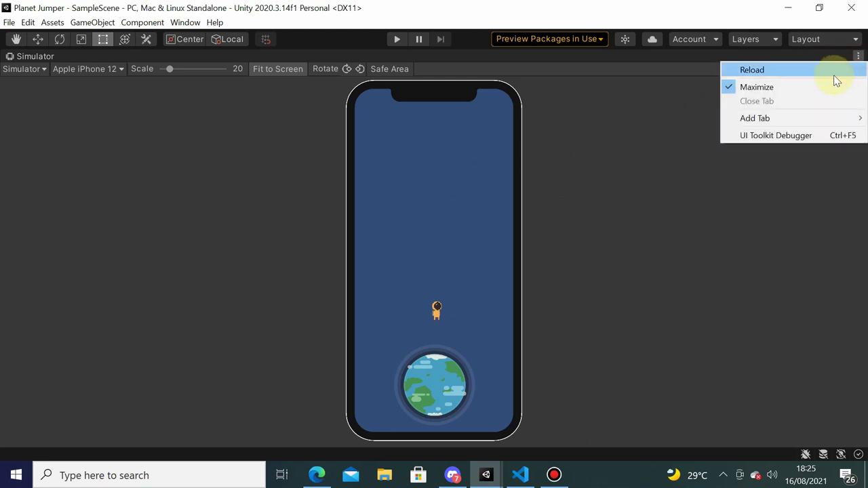
# - Un-maximize the Simulator and bring up the Assets folder's context menu in the Project window
pyautogui.click(781, 89)
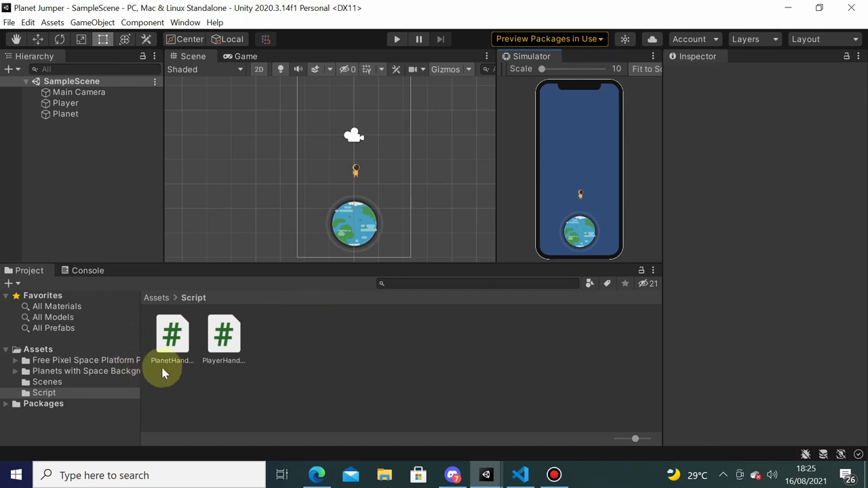
pyautogui.click(57, 350)
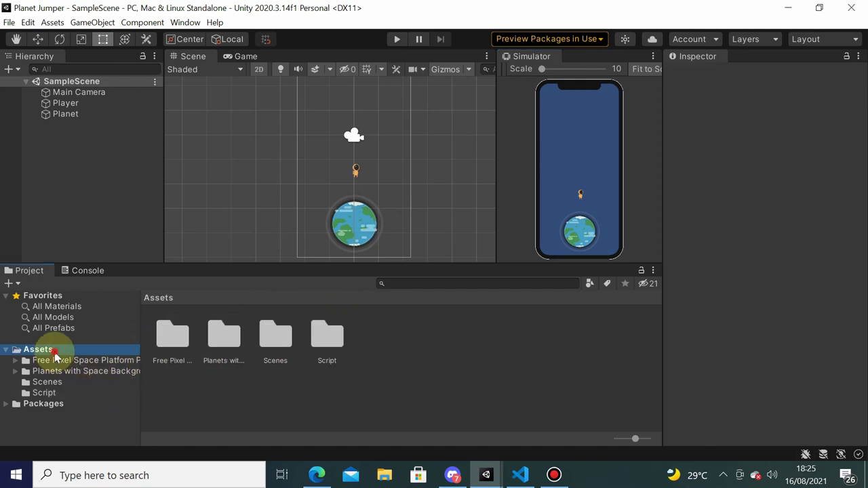
pyautogui.rightClick(419, 353)
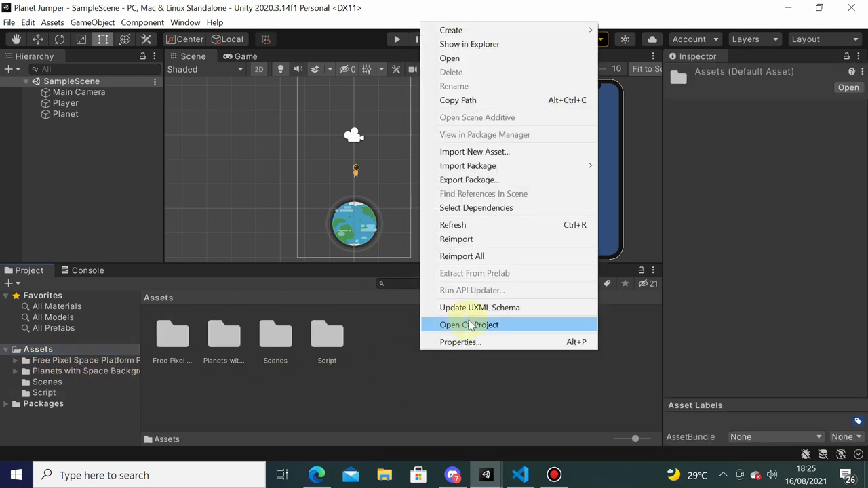
pyautogui.click(350, 366)
pyautogui.click(65, 351)
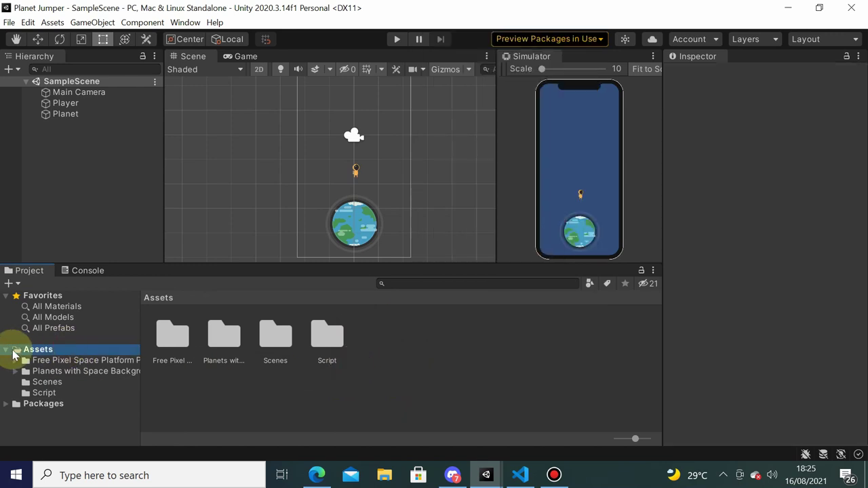
pyautogui.rightClick(416, 330)
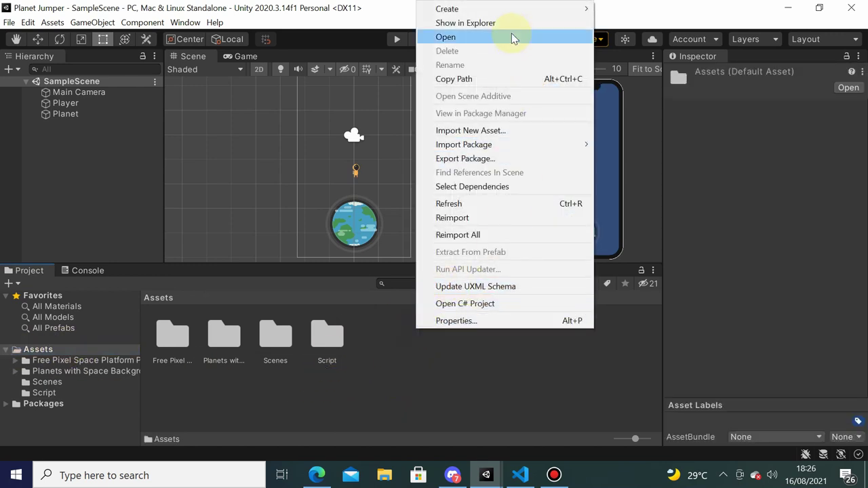
# - Create a folder in Assets named 'Prefab', then select the Planet object in the Hierarchy
pyautogui.moveTo(513, 9)
pyautogui.click(663, 25)
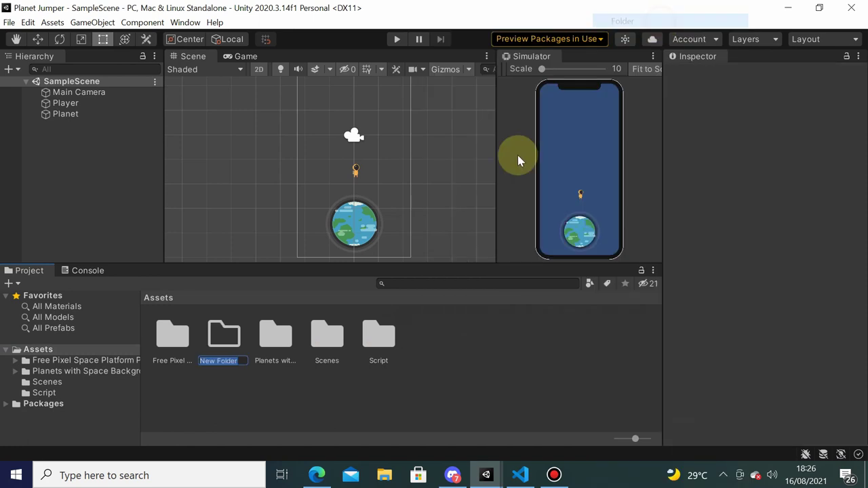
pyautogui.write('Prefab')
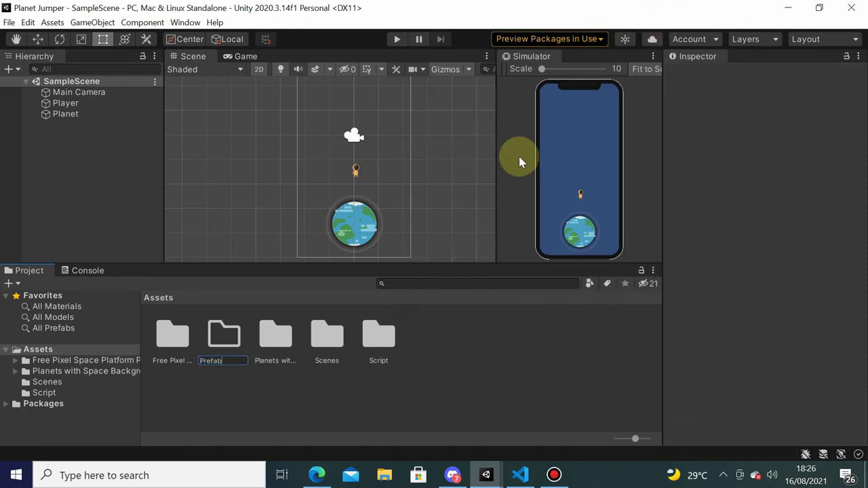
pyautogui.press('Return')
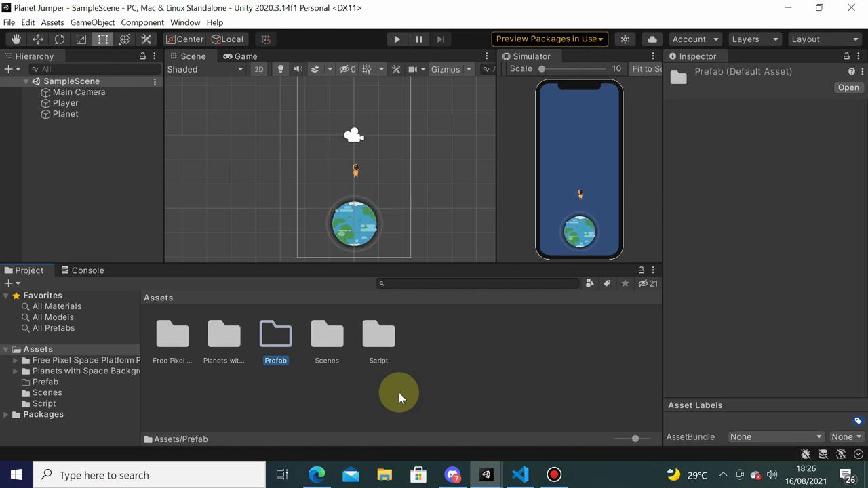
pyautogui.click(61, 114)
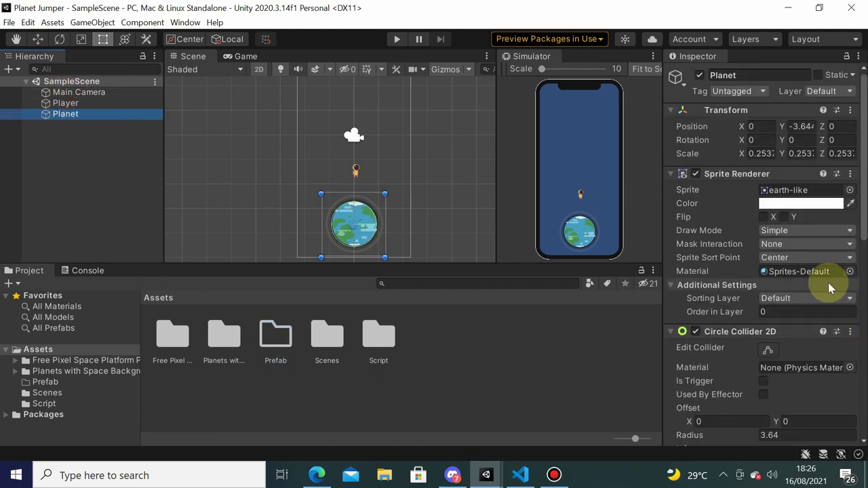
# - Review Planet's Inspector components and drag Planet into the Prefab folder to make a prefab
pyautogui.scroll(-3, 829, 285)
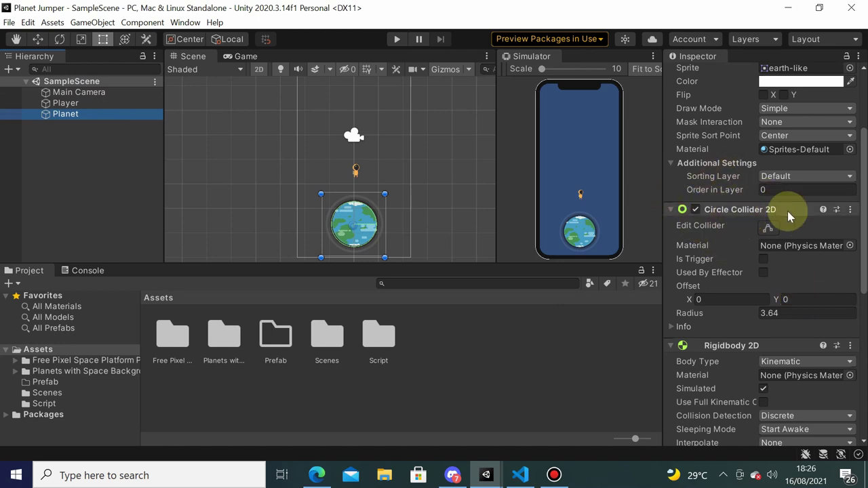
pyautogui.scroll(-3, 815, 224)
pyautogui.scroll(-3, 791, 281)
pyautogui.scroll(-2, 796, 279)
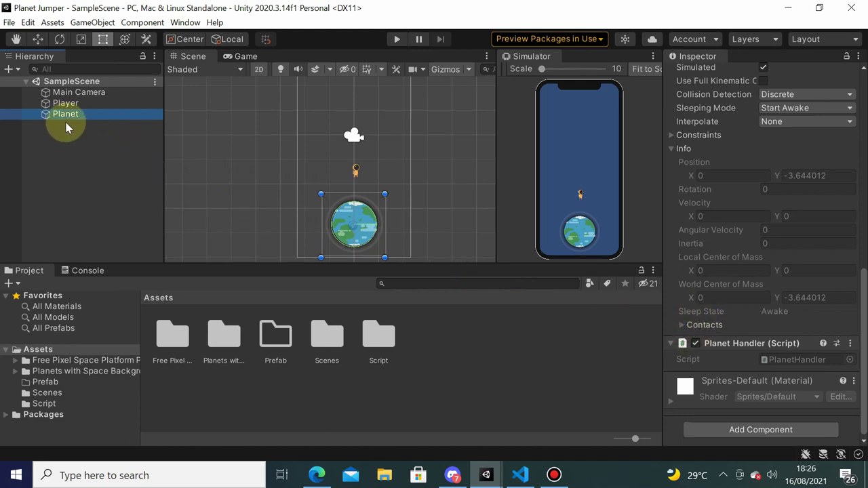
pyautogui.moveTo(64, 114)
pyautogui.mouseDown()
pyautogui.moveTo(137, 172)
pyautogui.moveTo(72, 113)
pyautogui.mouseUp()
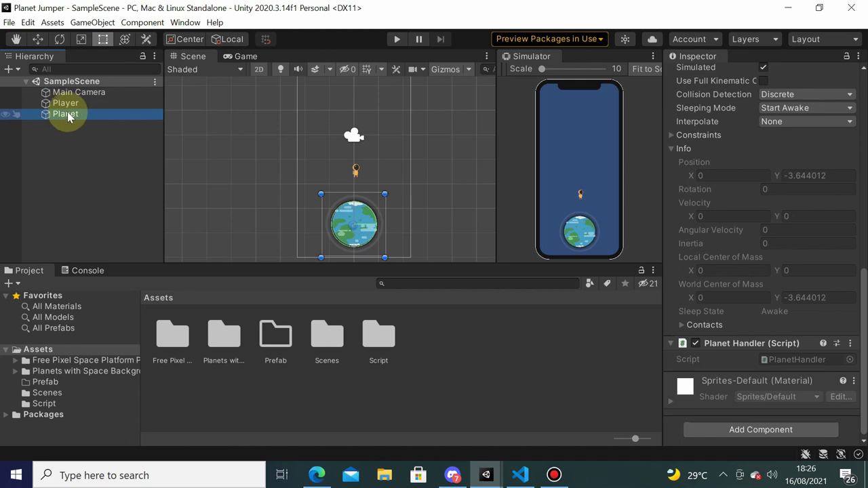
pyautogui.moveTo(66, 114)
pyautogui.mouseDown()
pyautogui.moveTo(299, 311)
pyautogui.moveTo(282, 332)
pyautogui.mouseUp()
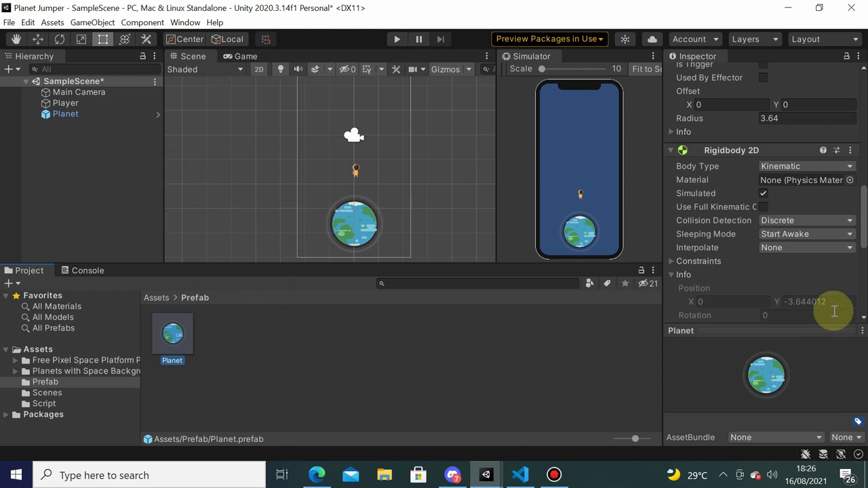
# - Scroll through the new Planet prefab's Inspector to review its components
pyautogui.scroll(-5, 835, 311)
pyautogui.scroll(5, 834, 311)
pyautogui.scroll(7, 834, 311)
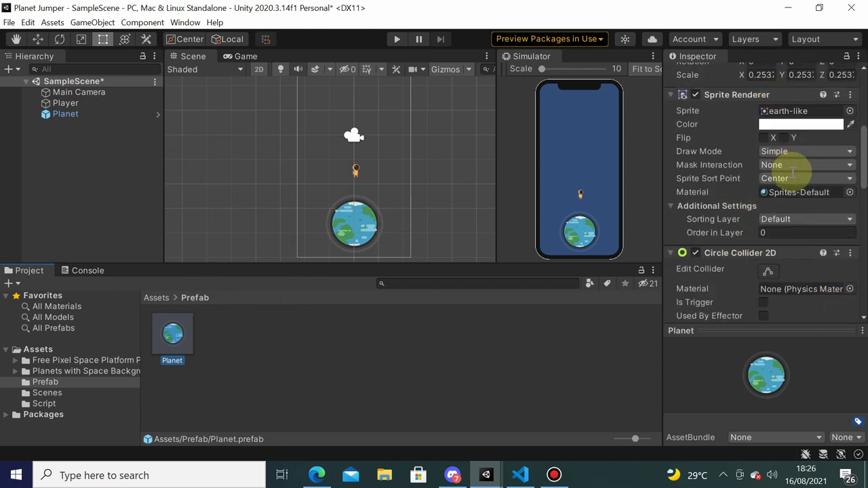
pyautogui.scroll(5, 794, 173)
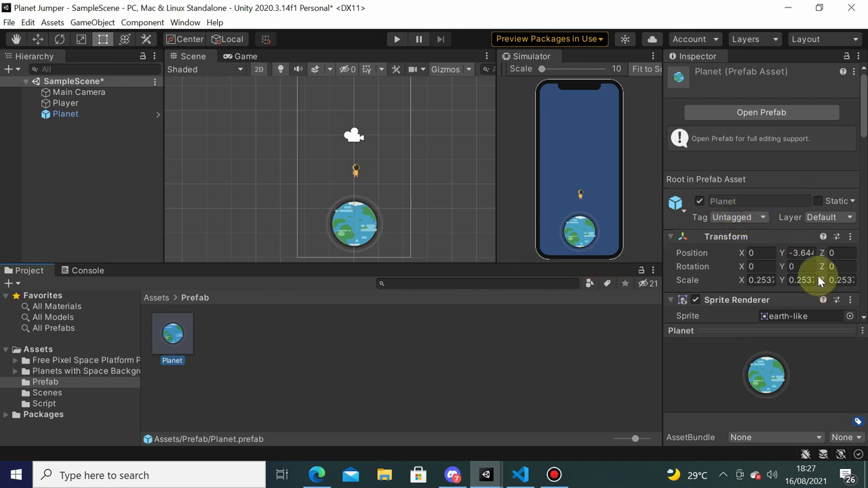
pyautogui.scroll(-8, 819, 282)
pyautogui.scroll(-5, 853, 252)
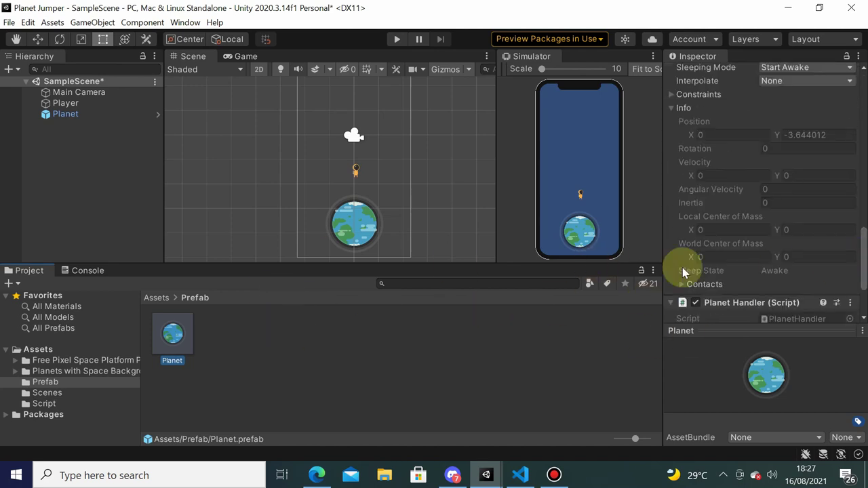
pyautogui.scroll(5, 760, 217)
pyautogui.scroll(8, 792, 208)
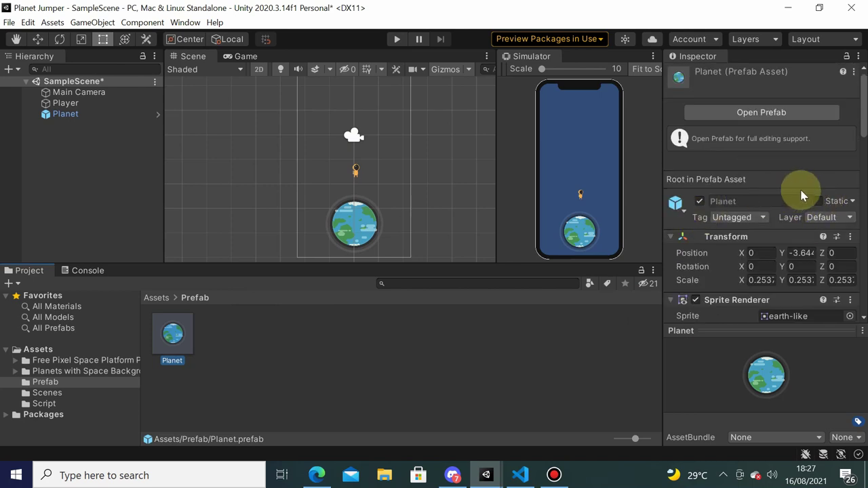
pyautogui.scroll(-8, 801, 197)
pyautogui.scroll(-5, 798, 206)
pyautogui.scroll(6, 798, 208)
pyautogui.scroll(7, 798, 208)
# - Add a new 'Planet' tag via the prefab's Tag list, then reselect the Planet prefab
pyautogui.click(734, 220)
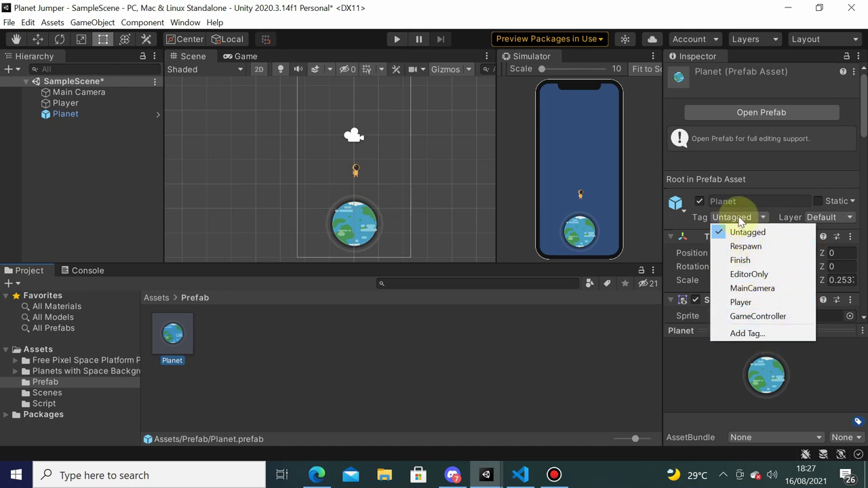
pyautogui.click(753, 333)
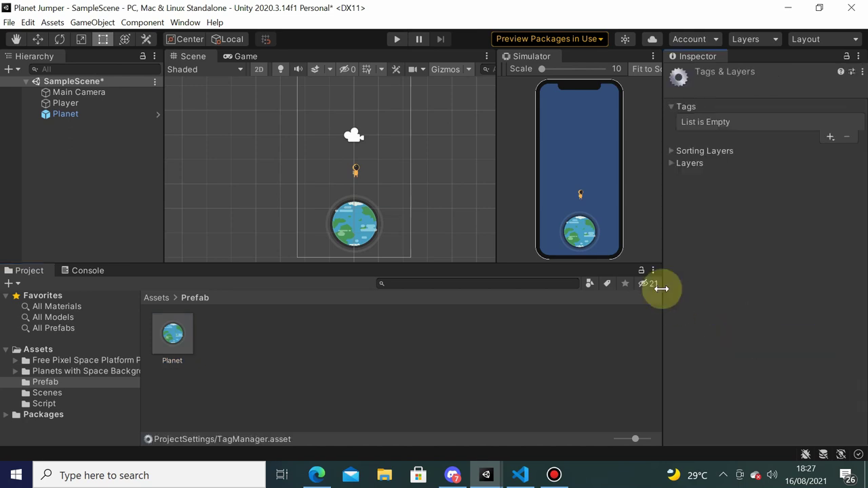
pyautogui.click(832, 137)
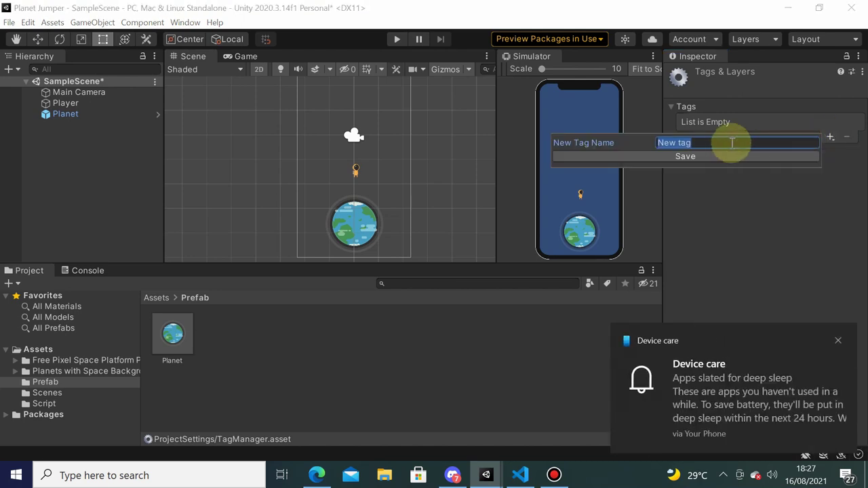
pyautogui.write('Pal')
pyautogui.click(733, 156)
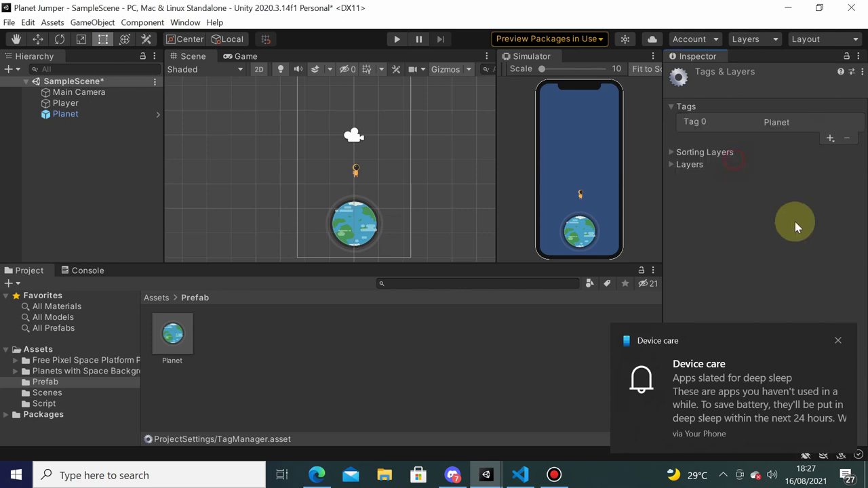
pyautogui.click(841, 341)
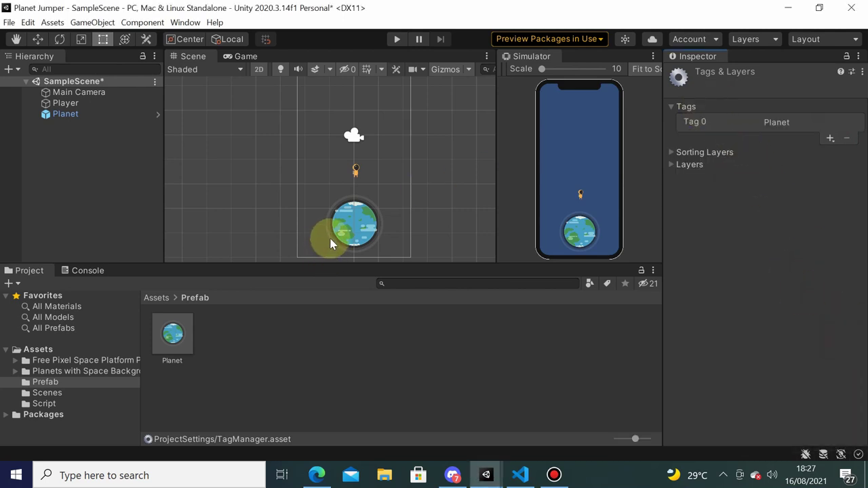
pyautogui.click(176, 329)
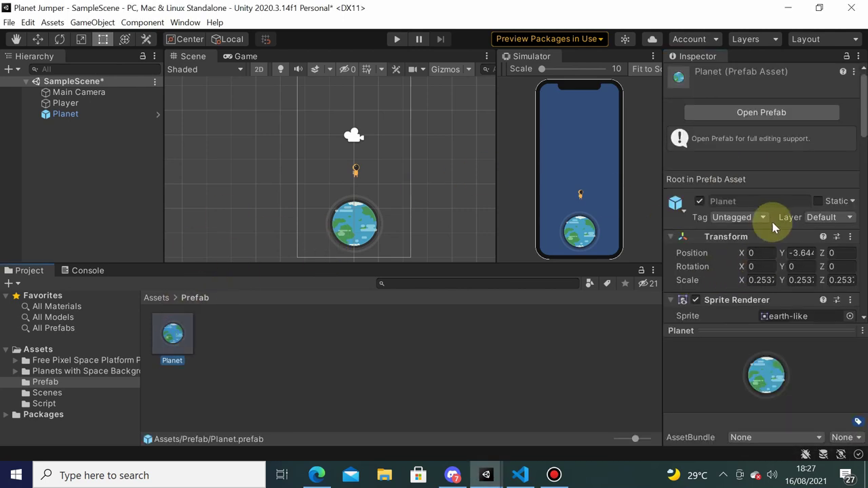
# - Set the Planet prefab's Tag to Planet and select the scene's Planet instance to verify it
pyautogui.click(772, 224)
pyautogui.click(177, 343)
pyautogui.click(746, 219)
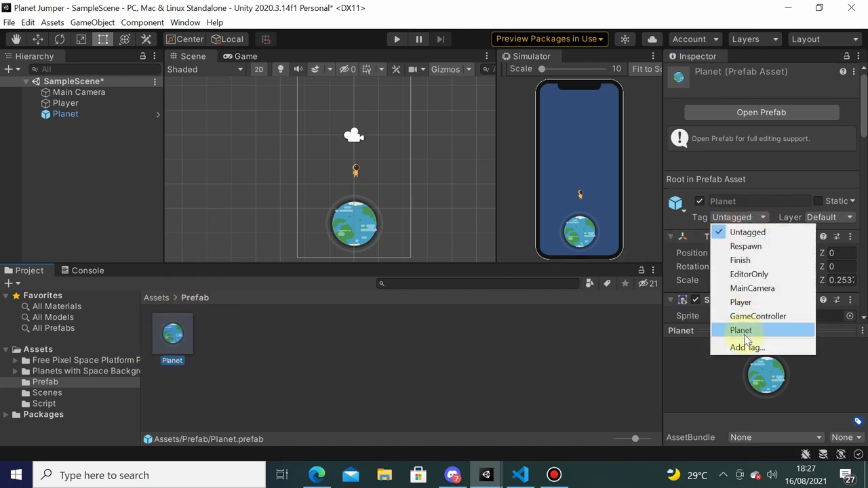
pyautogui.click(745, 333)
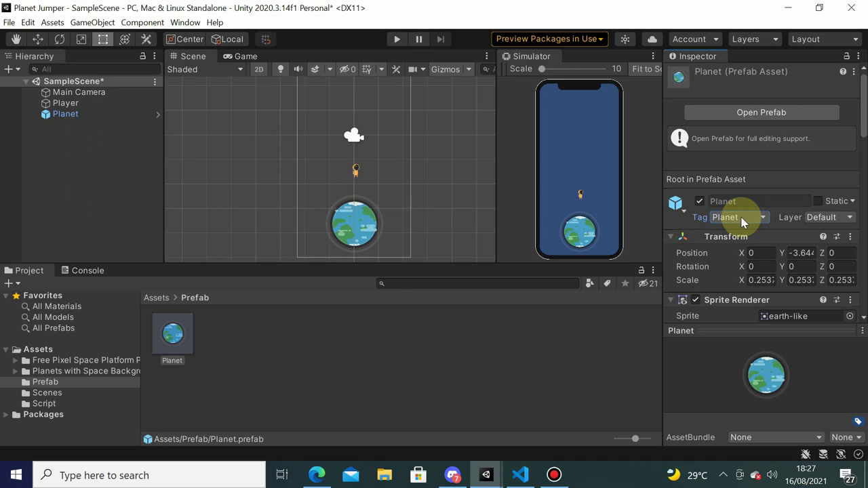
pyautogui.click(92, 114)
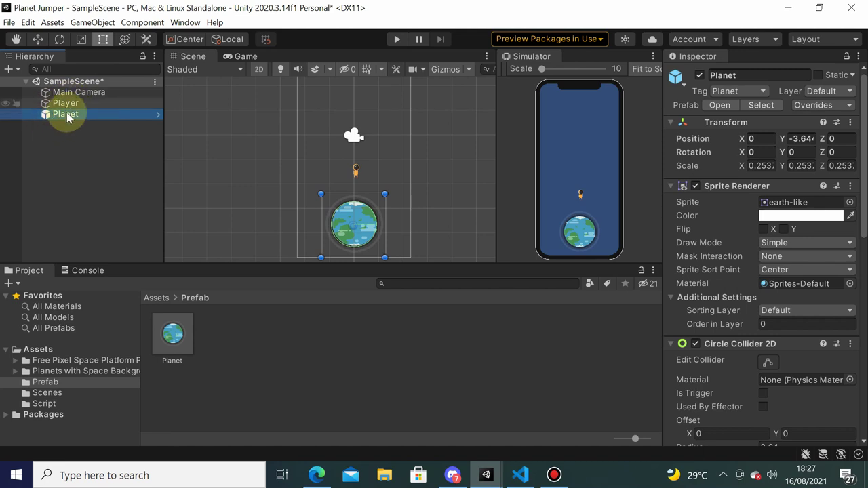
# - Delete Planet from the scene, check Player's missing Target Planet, and select the PlayerHandler script
pyautogui.press('Delete')
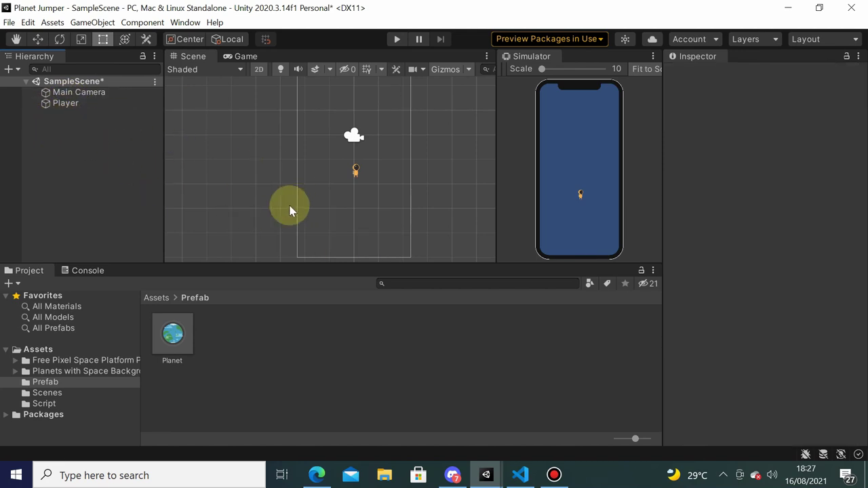
pyautogui.click(54, 104)
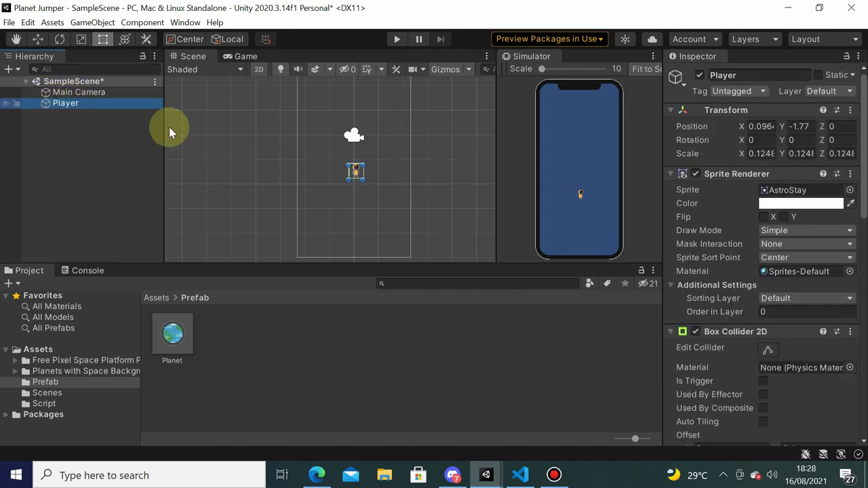
pyautogui.scroll(-10, 814, 255)
pyautogui.scroll(-5, 813, 255)
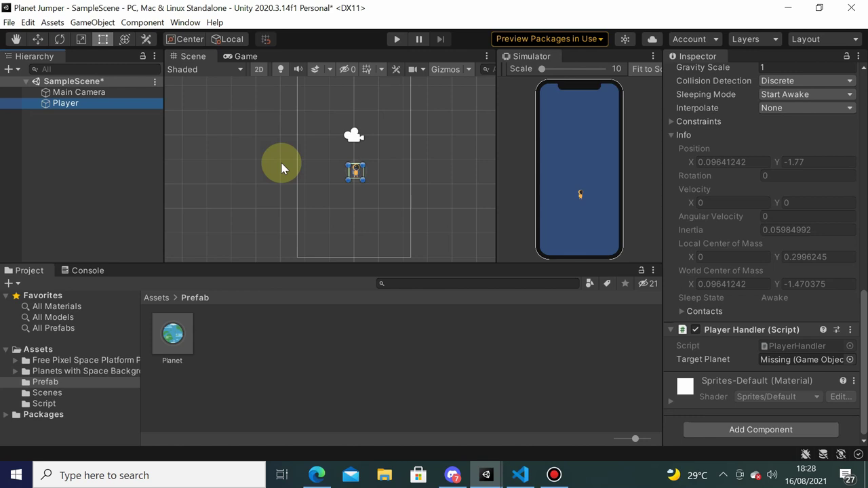
pyautogui.click(47, 404)
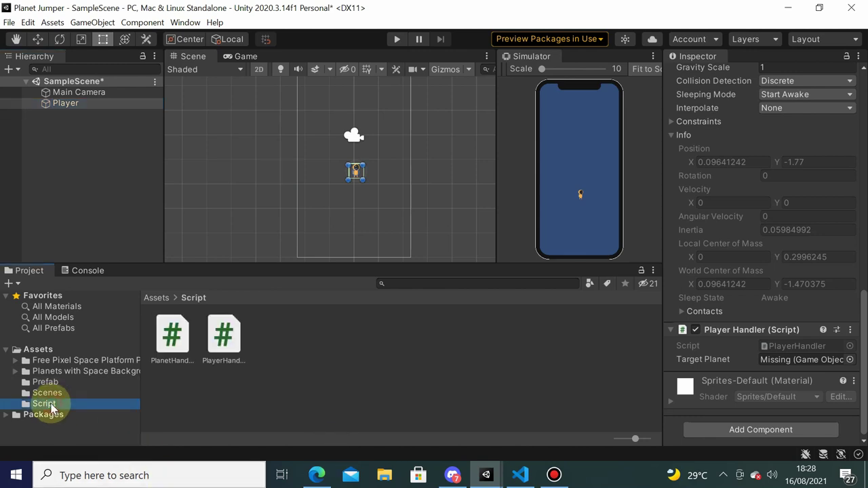
pyautogui.click(225, 346)
# - Open PlayerHandler.cs in a maximized VS Code and delete [SerializeField] from line 8
pyautogui.doubleClick(240, 372)
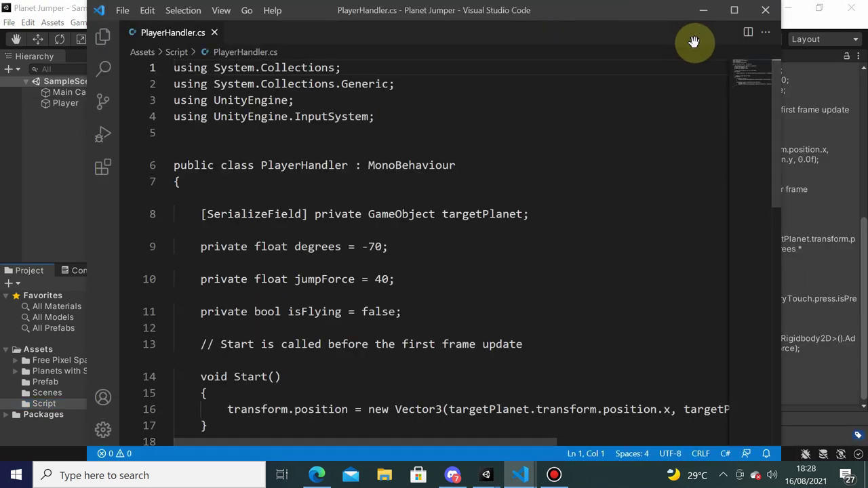
pyautogui.click(733, 12)
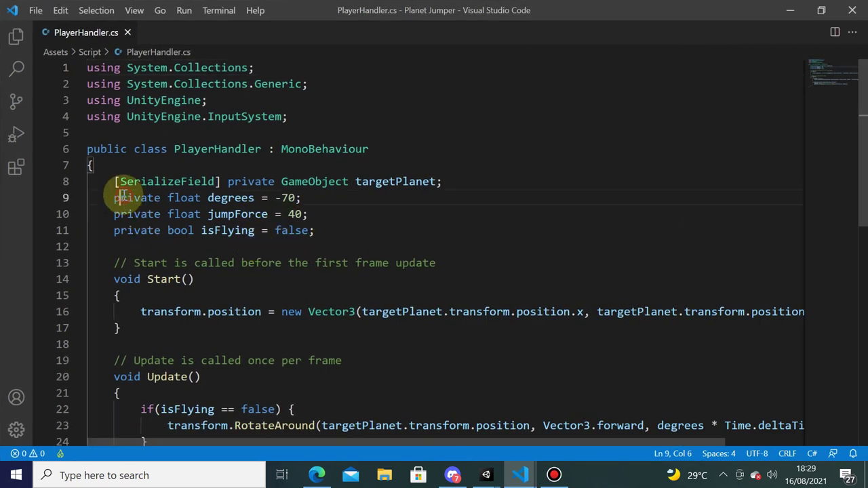
pyautogui.moveTo(114, 182)
pyautogui.mouseDown()
pyautogui.moveTo(443, 194)
pyautogui.moveTo(445, 180)
pyautogui.mouseUp()
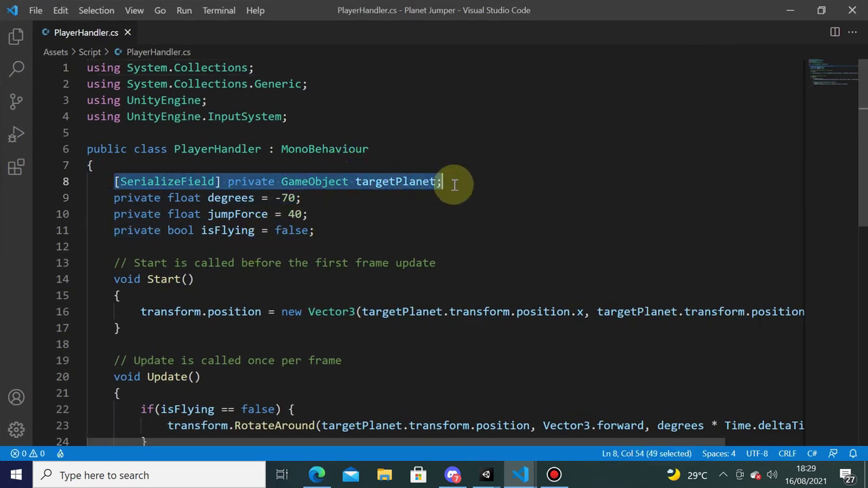
pyautogui.click(213, 182)
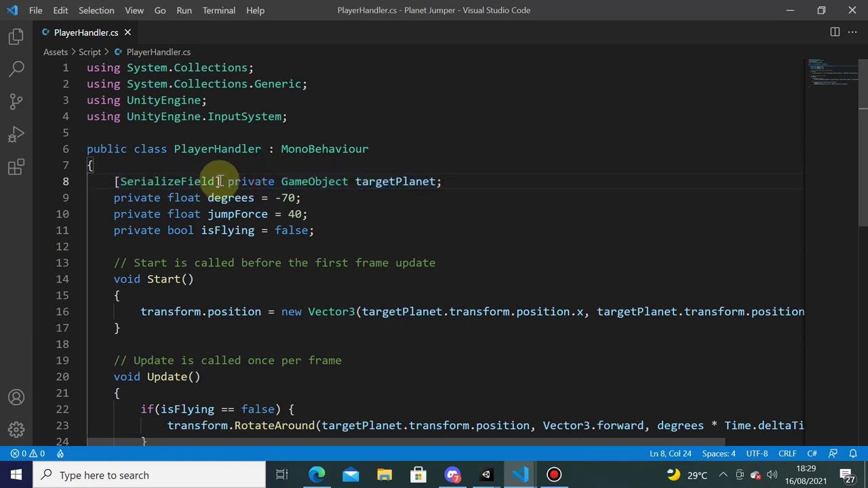
pyautogui.moveTo(221, 181); pyautogui.dragTo(114, 181)
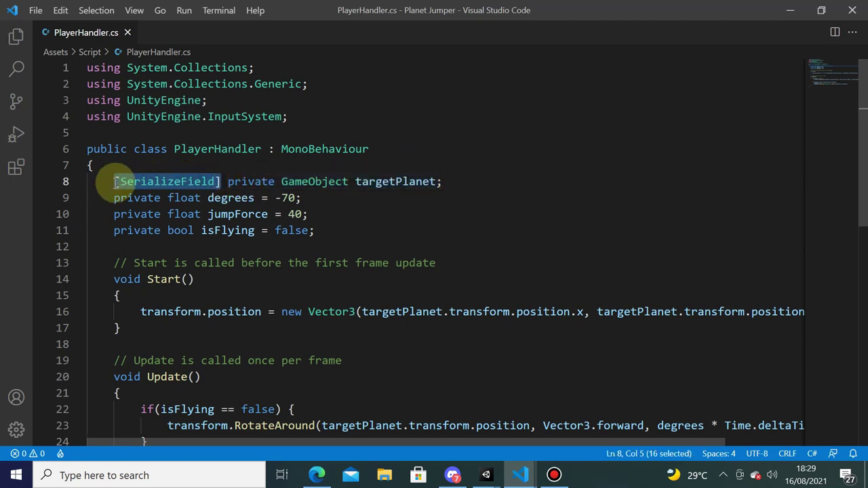
pyautogui.press('BackSpace')
pyautogui.press('Delete')
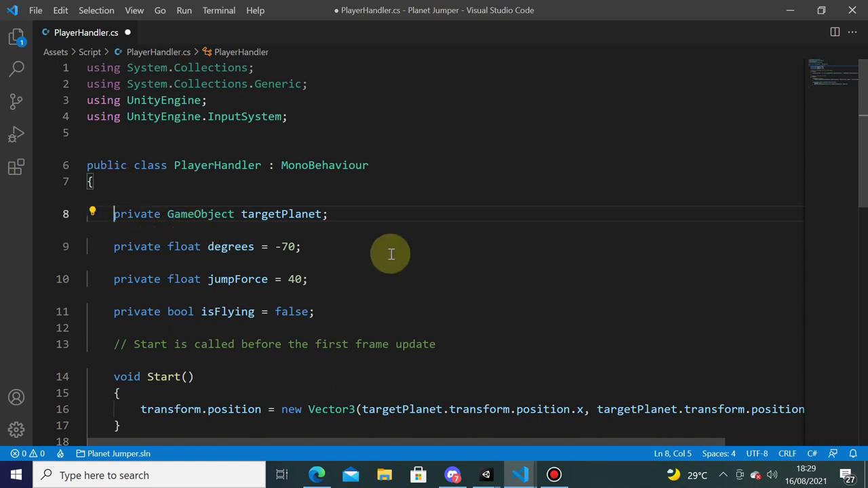
# - Look over the script and select the targetPlanet field name
pyautogui.click(405, 217)
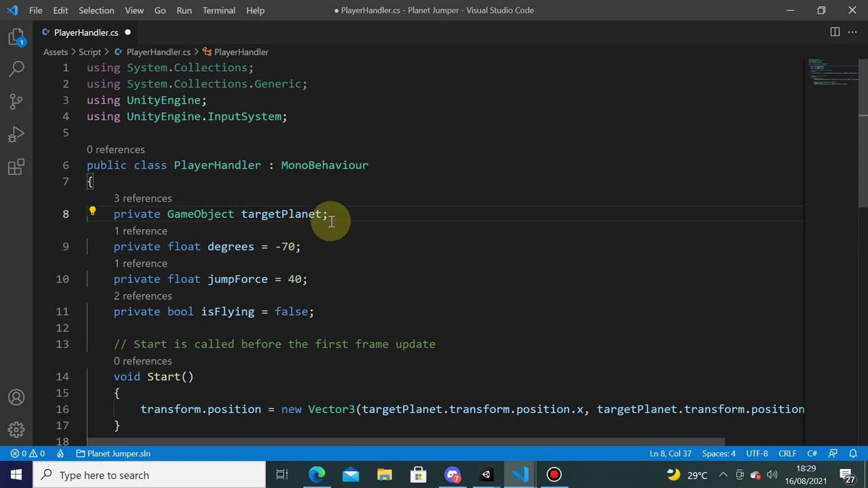
pyautogui.scroll(-3, 340, 233)
pyautogui.scroll(-1, 340, 235)
pyautogui.scroll(-2, 339, 244)
pyautogui.scroll(3, 388, 194)
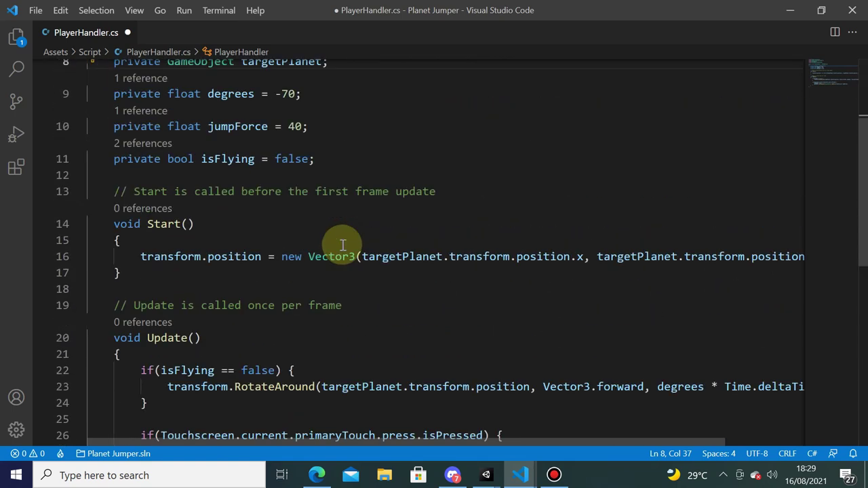
pyautogui.scroll(2, 299, 182)
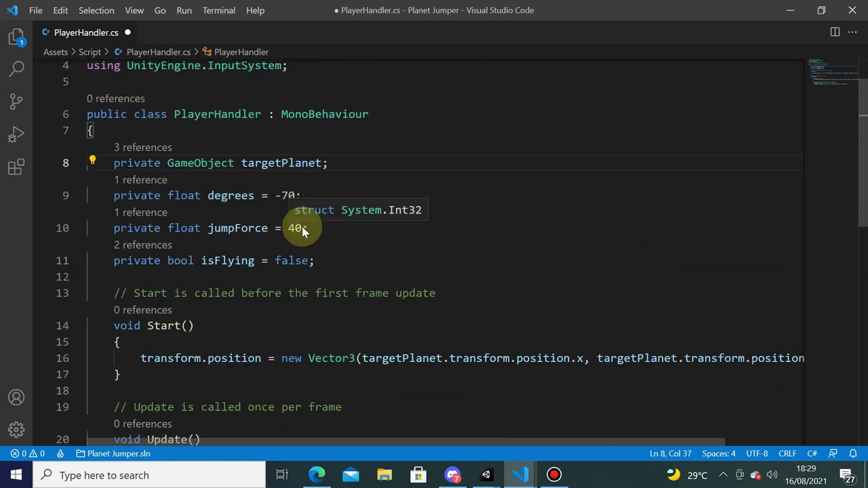
pyautogui.doubleClick(265, 162)
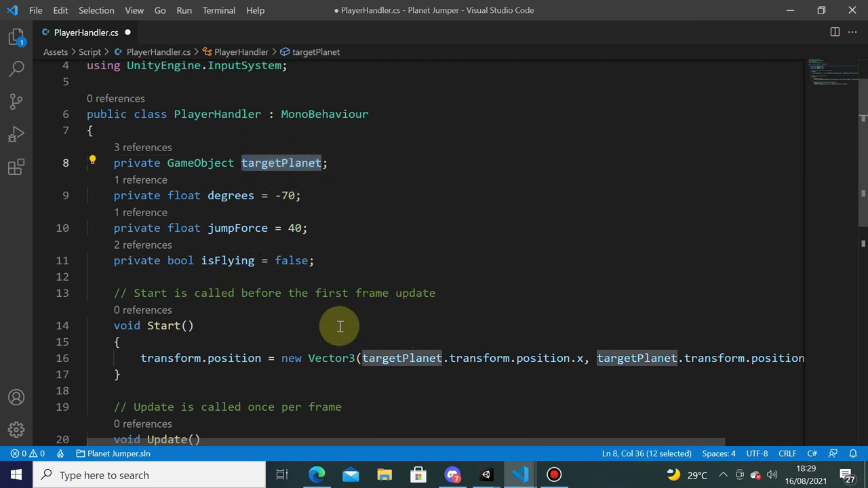
pyautogui.scroll(-1, 335, 324)
# - Add a public void SetTargetPlanet() method after the Start method
pyautogui.click(196, 326)
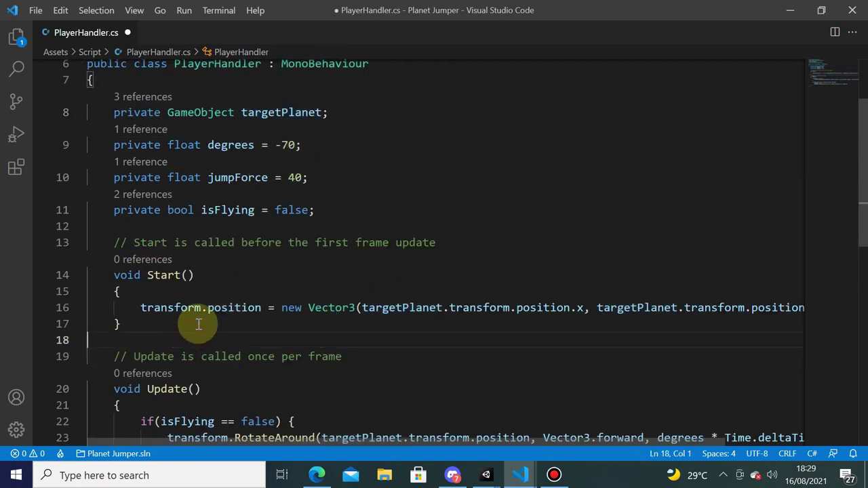
pyautogui.scroll(-1, 354, 282)
pyautogui.press('Return')
pyautogui.press('Return')
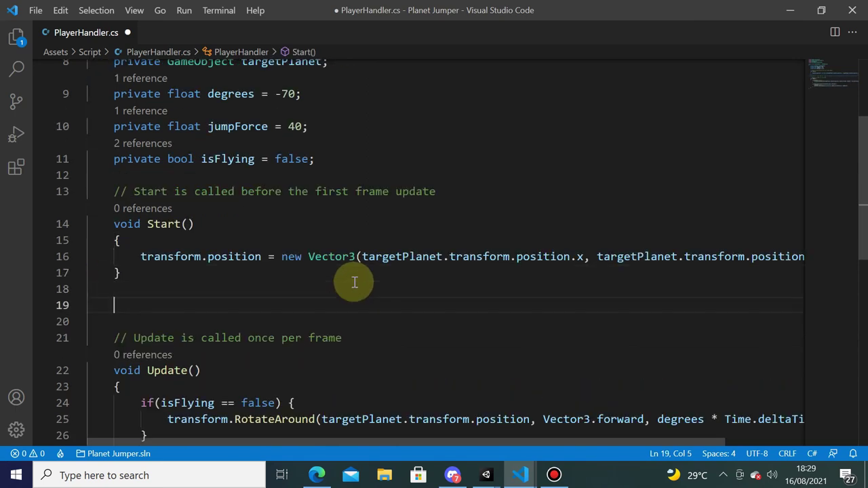
pyautogui.write('public void ')
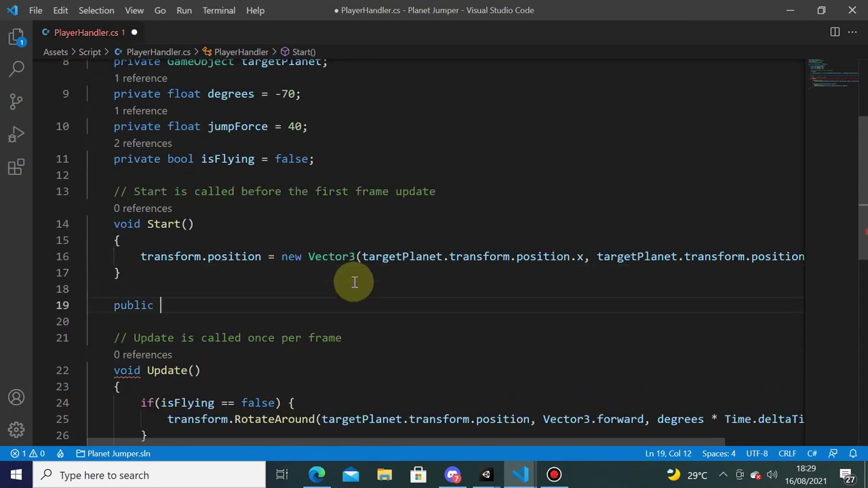
pyautogui.write('s')
pyautogui.press('BackSpace')
pyautogui.write('voi')
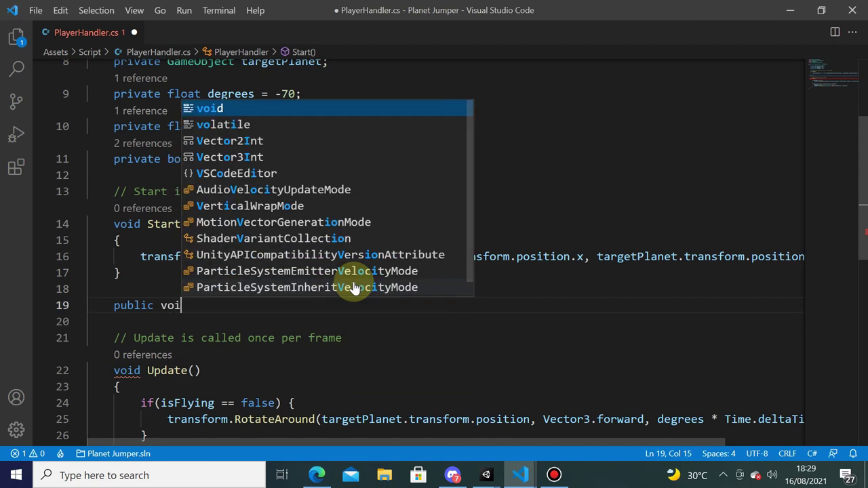
pyautogui.write('d set')
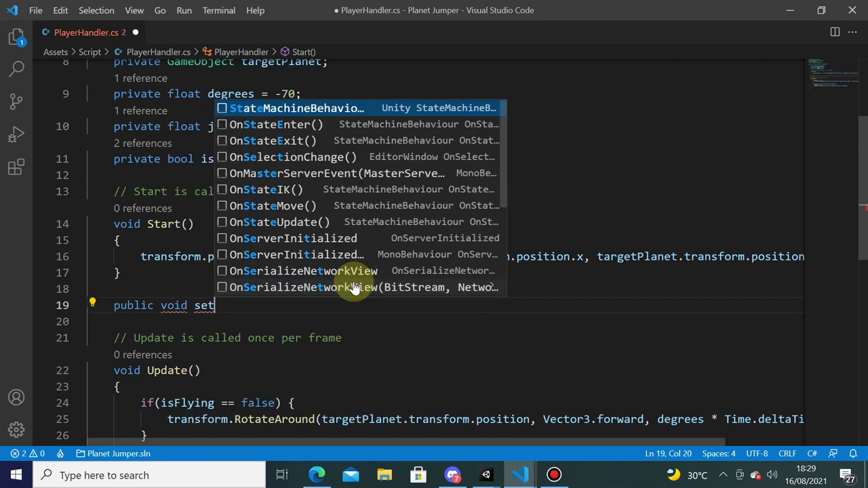
pyautogui.press('BackSpace')
pyautogui.press('BackSpace')
pyautogui.press('BackSpace')
pyautogui.write('SetTarget')
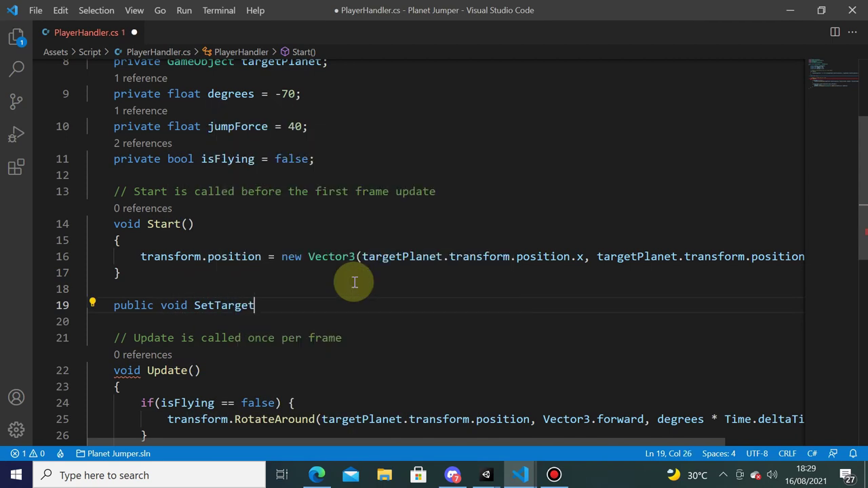
pyautogui.write('Planet() {')
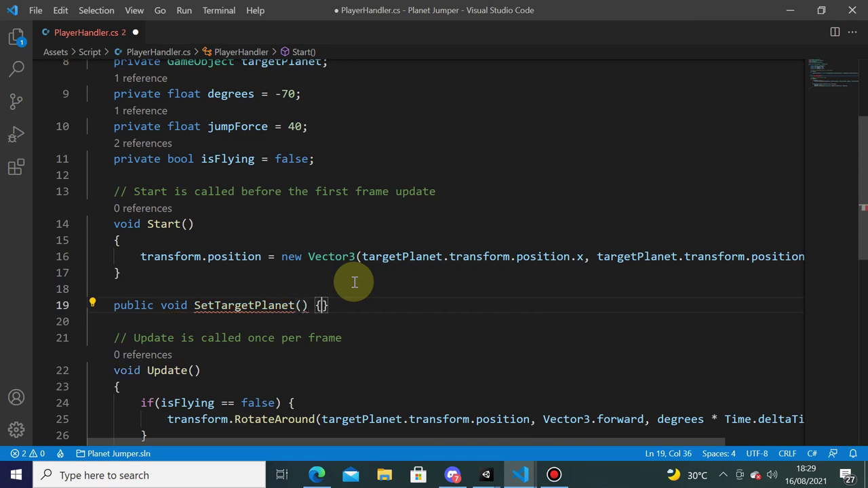
pyautogui.press('Return')
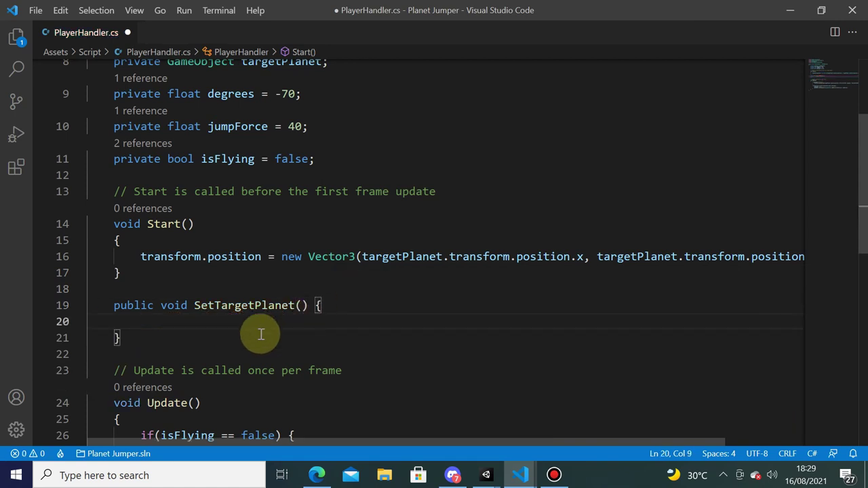
# - Give SetTargetPlanet a GameObject targetPlanet parameter and assign this.targetPlanet = targetPlanet
pyautogui.scroll(1, 258, 334)
pyautogui.click(301, 372)
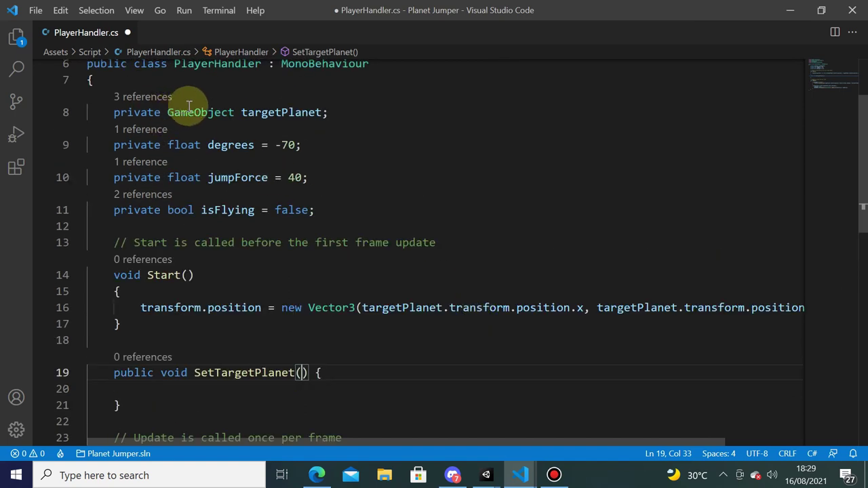
pyautogui.scroll(-2, 417, 170)
pyautogui.write('Game')
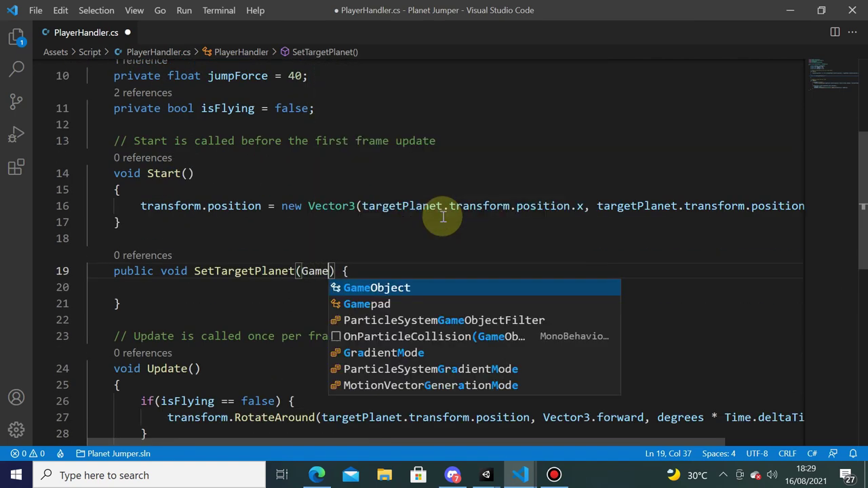
pyautogui.write('Object ')
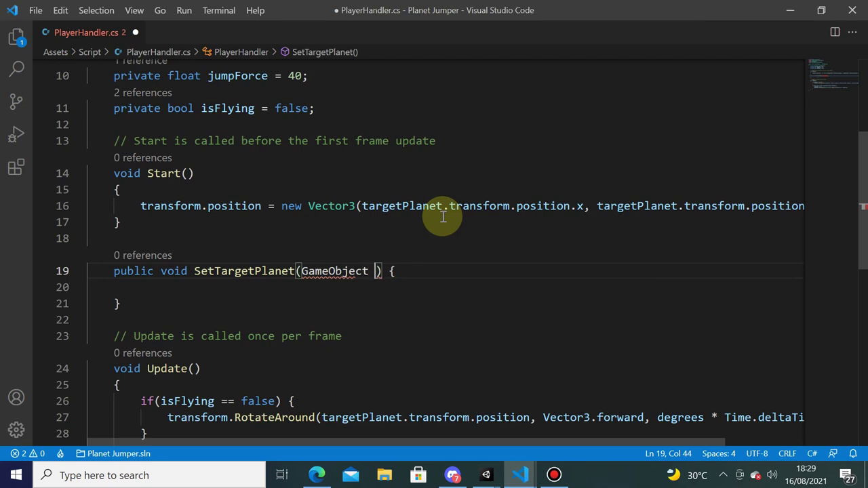
pyautogui.write('targetP')
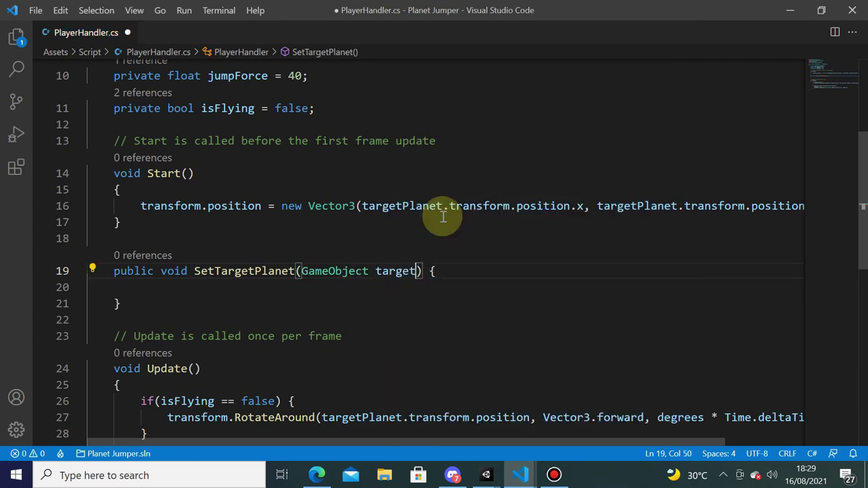
pyautogui.write('lanet')
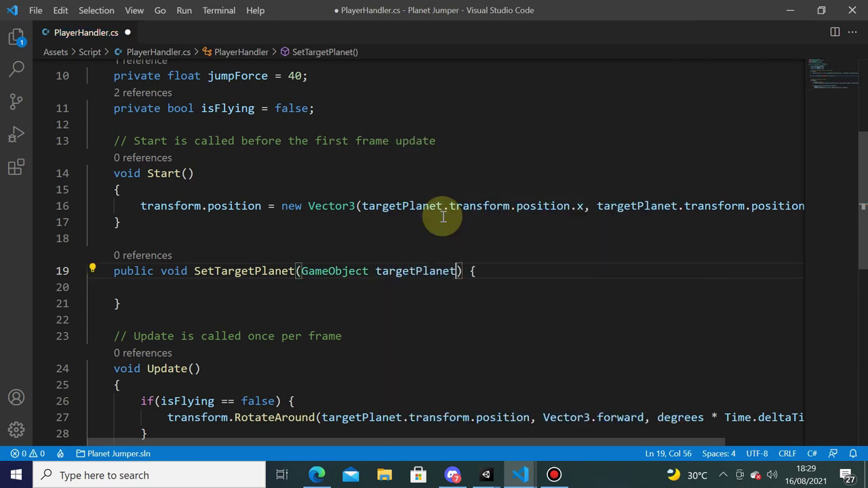
pyautogui.scroll(2, 439, 219)
pyautogui.scroll(-2, 533, 190)
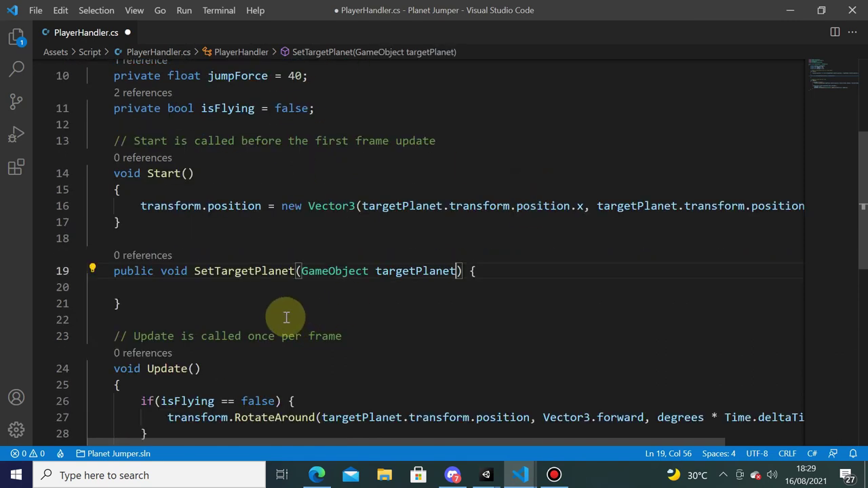
pyautogui.click(281, 290)
pyautogui.write('th')
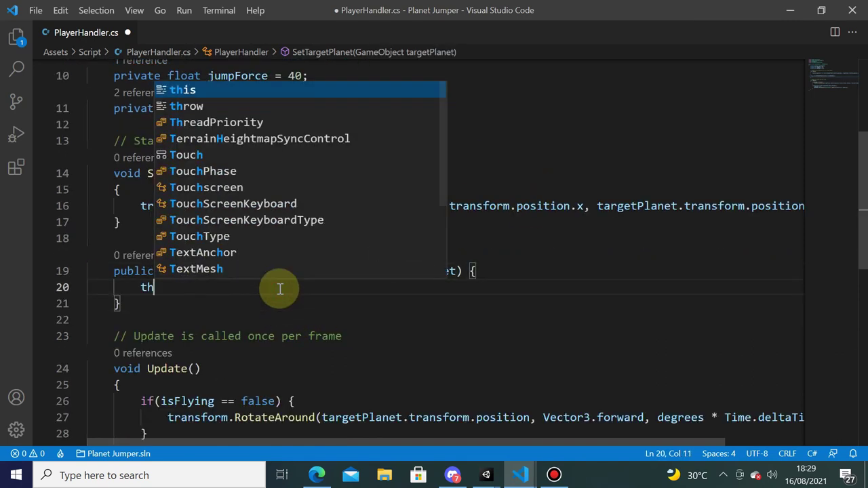
pyautogui.write('is.t')
pyautogui.press('Tab')
pyautogui.write('= ')
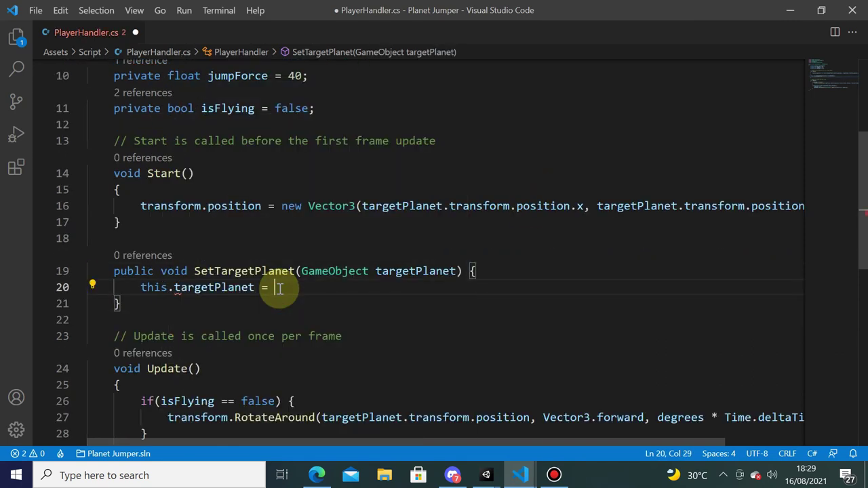
pyautogui.write('target')
pyautogui.press('Tab')
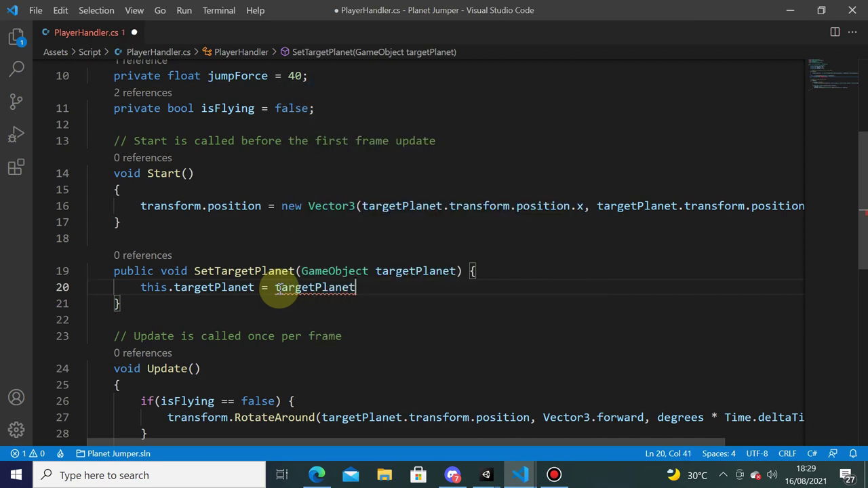
# - Add public GameObject GetTargetPlanet() returning this.targetPlanet, and save PlayerHandler.cs
pyautogui.press('Down')
pyautogui.press('Return')
pyautogui.press('Return')
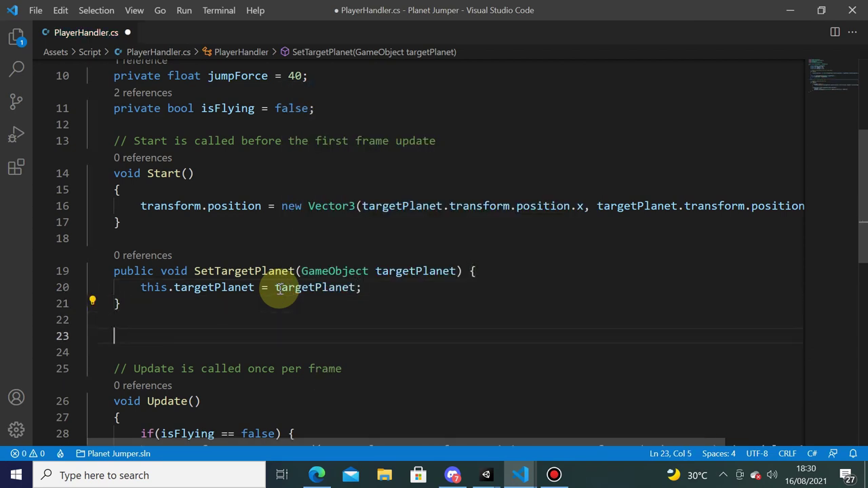
pyautogui.write('public ')
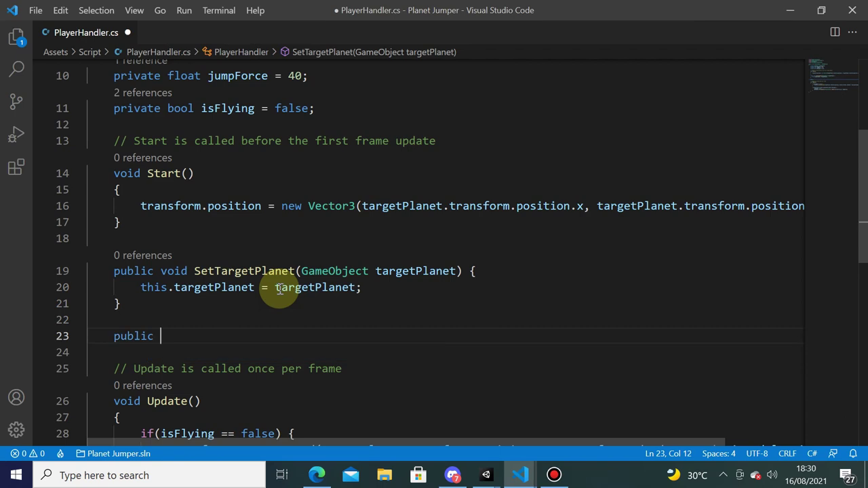
pyautogui.write('Gam')
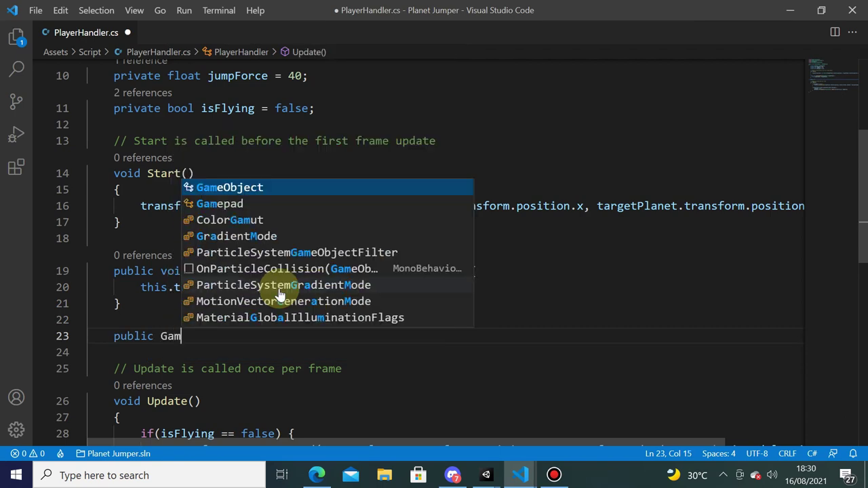
pyautogui.write('e')
pyautogui.press('Tab')
pyautogui.write('g')
pyautogui.press('BackSpace')
pyautogui.write('Ge')
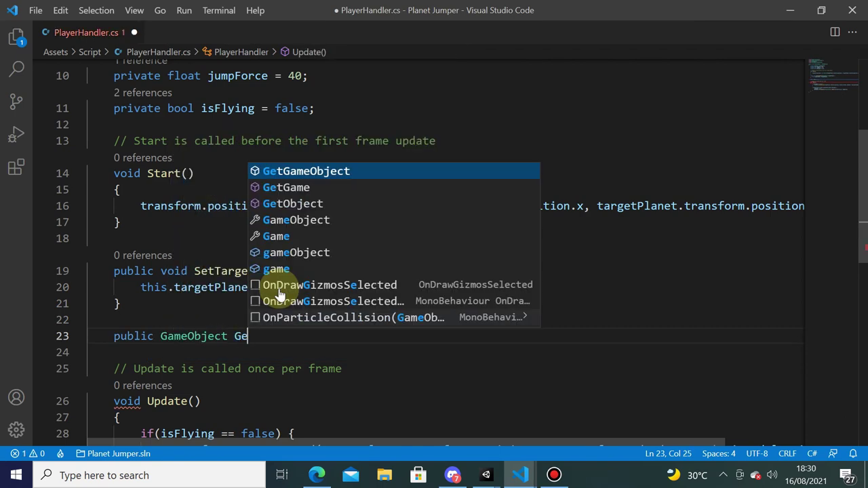
pyautogui.write('tTargetP')
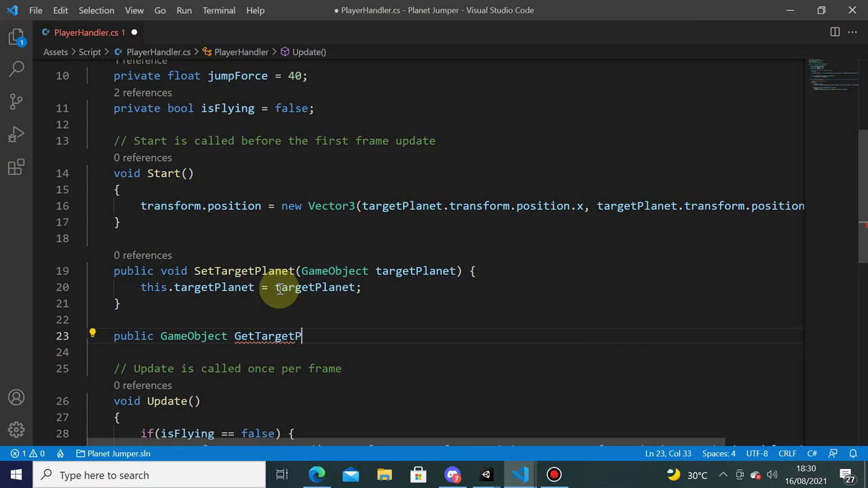
pyautogui.write('lanet() {')
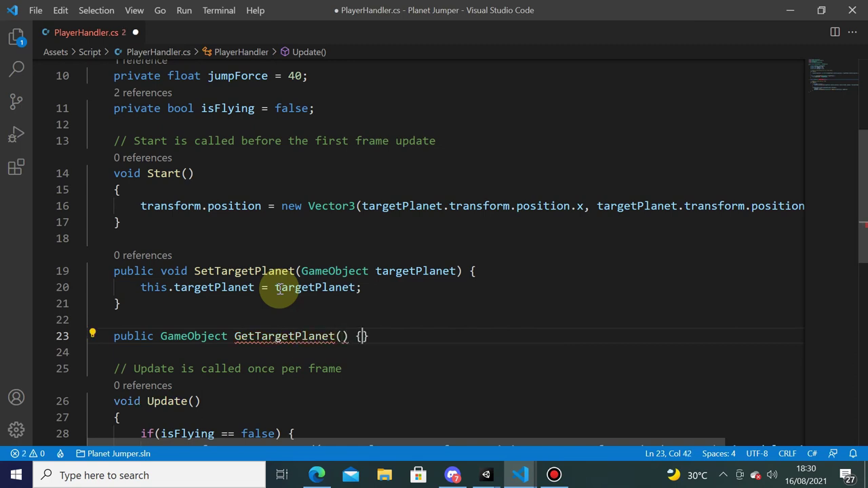
pyautogui.press('Return')
pyautogui.write('return ')
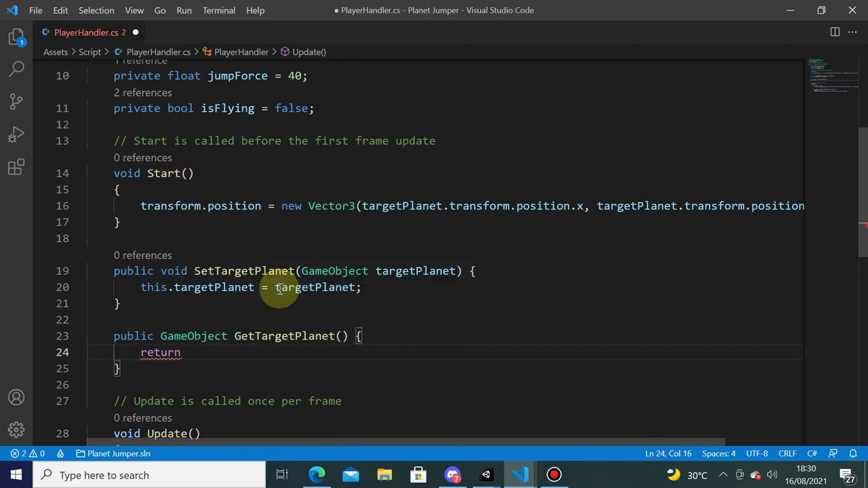
pyautogui.write('this.tar')
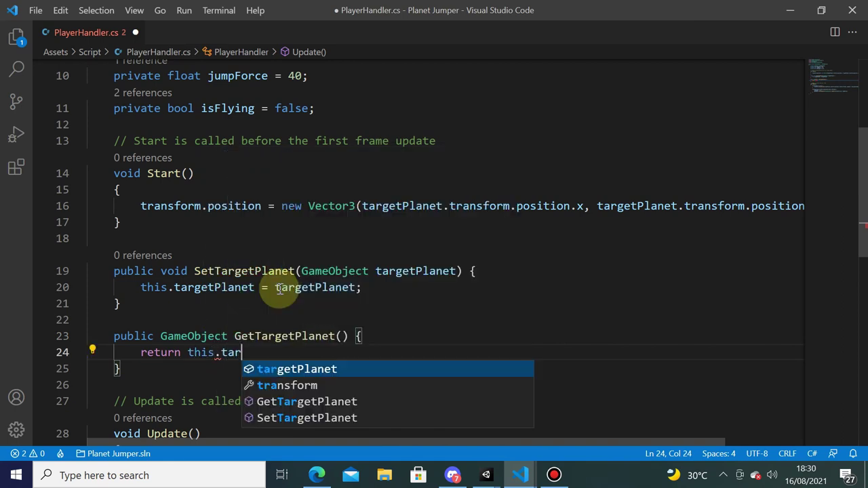
pyautogui.press('Tab')
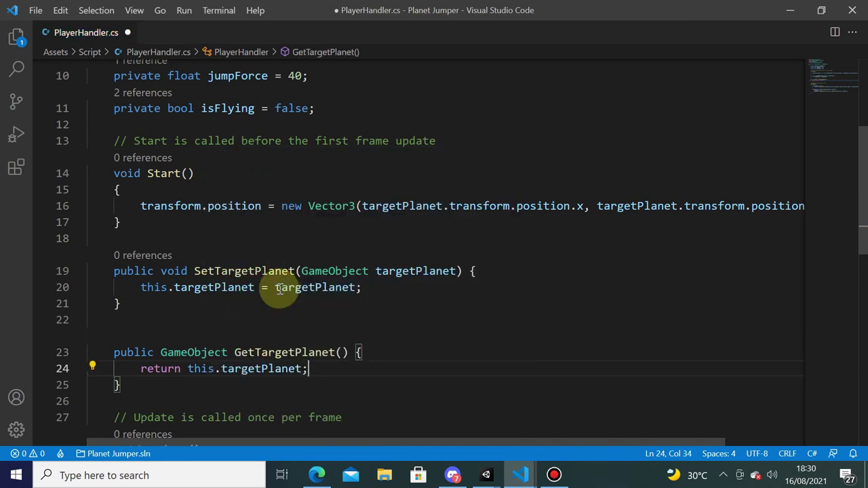
pyautogui.hotkey('ctrl', 's')
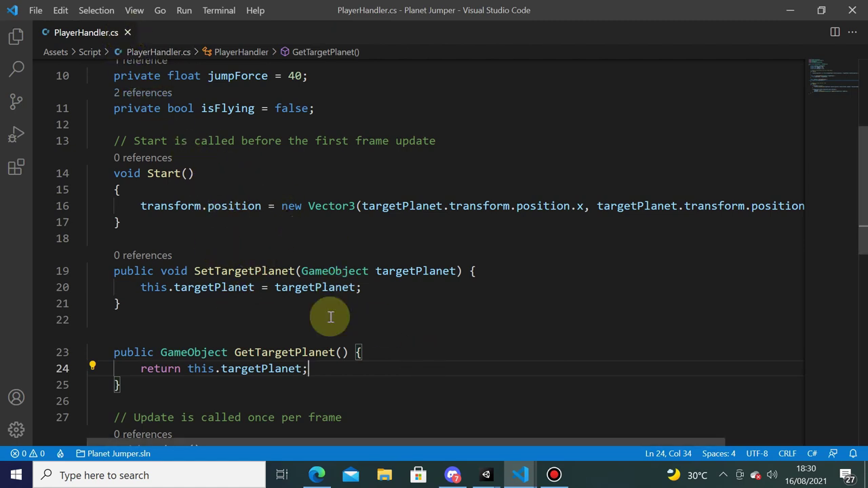
# - Close PlayerHandler.cs and bring the Unity editor back to the front
pyautogui.click(126, 32)
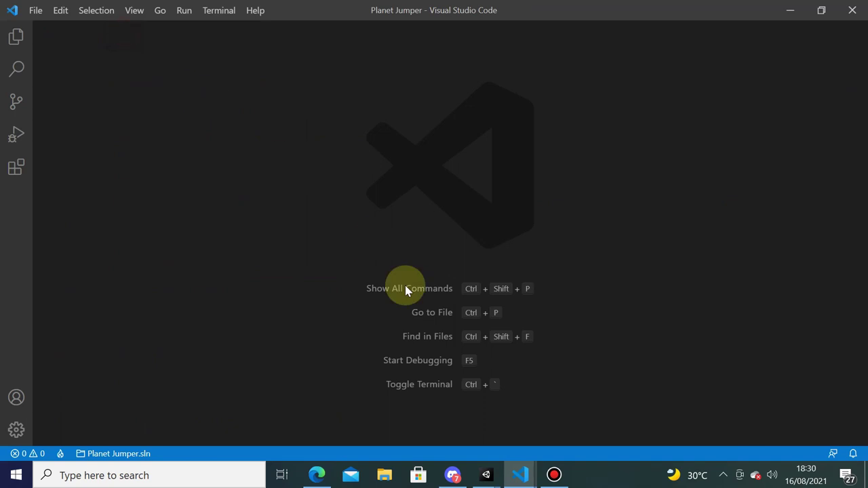
pyautogui.click(486, 475)
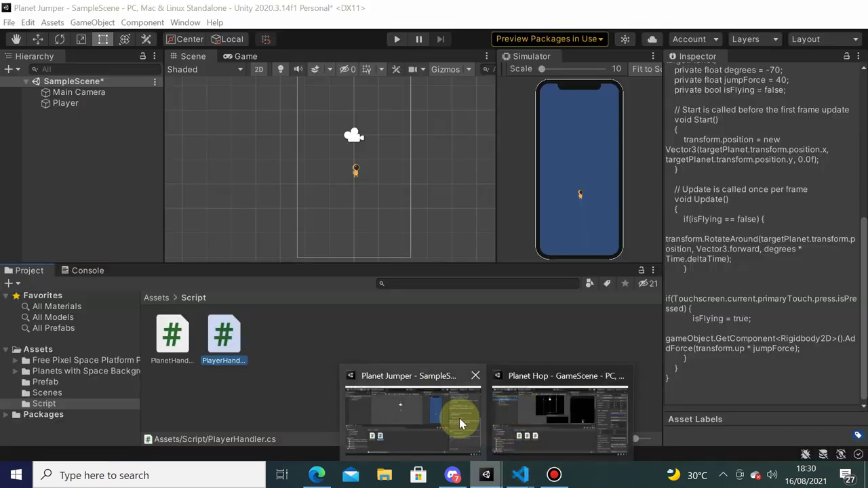
pyautogui.click(459, 418)
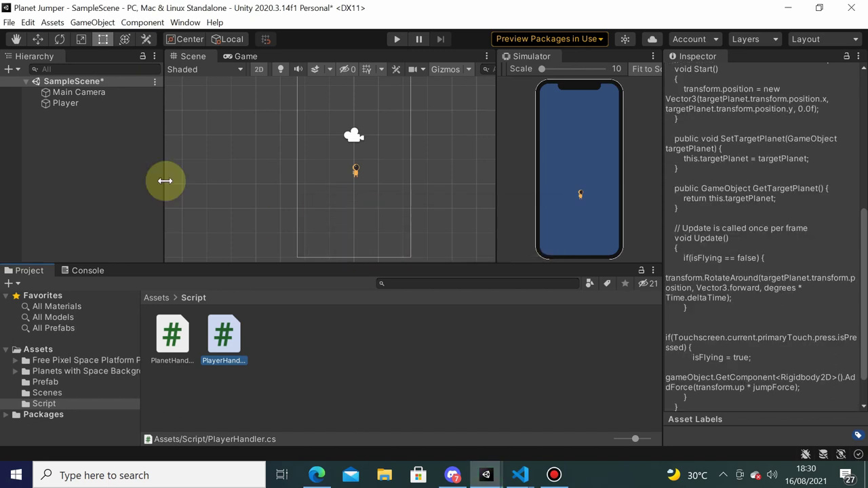
# - Review the Player's components down to Player Handler, which no longer exposes Target Planet
pyautogui.click(78, 107)
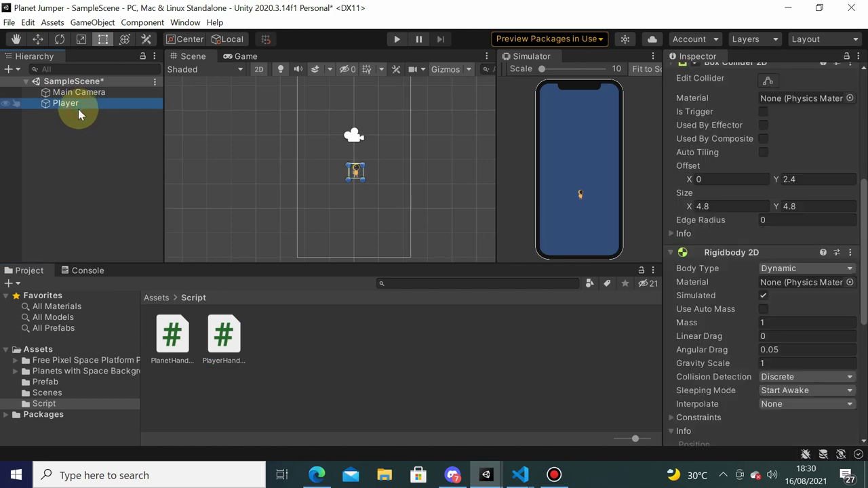
pyautogui.click(865, 325)
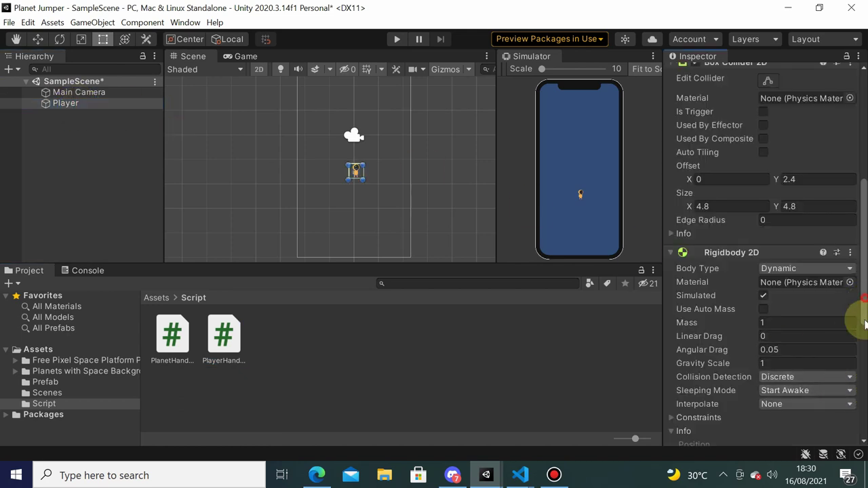
pyautogui.moveTo(865, 324); pyautogui.dragTo(860, 422)
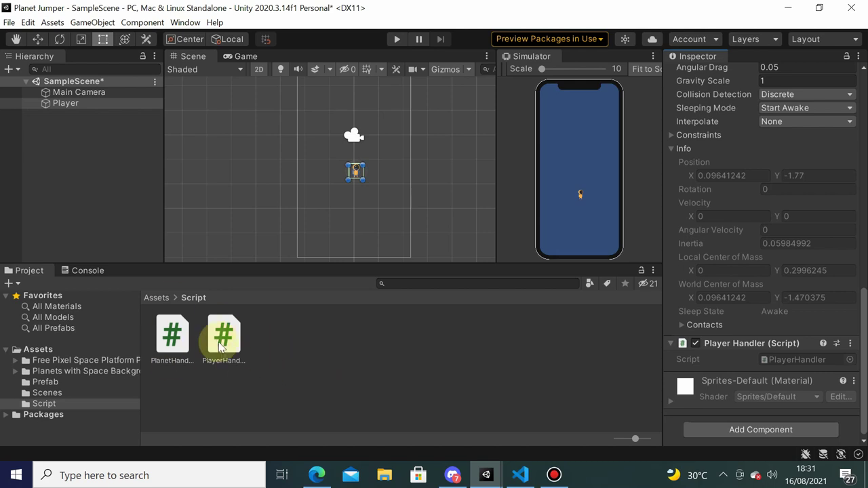
pyautogui.click(30, 404)
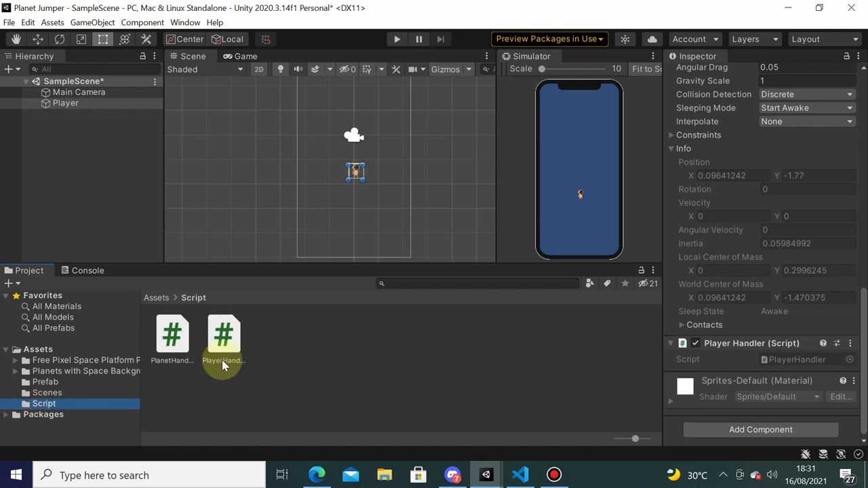
# - Create a new C# script named GameHandler in the Script folder
pyautogui.rightClick(310, 347)
pyautogui.moveTo(403, 22)
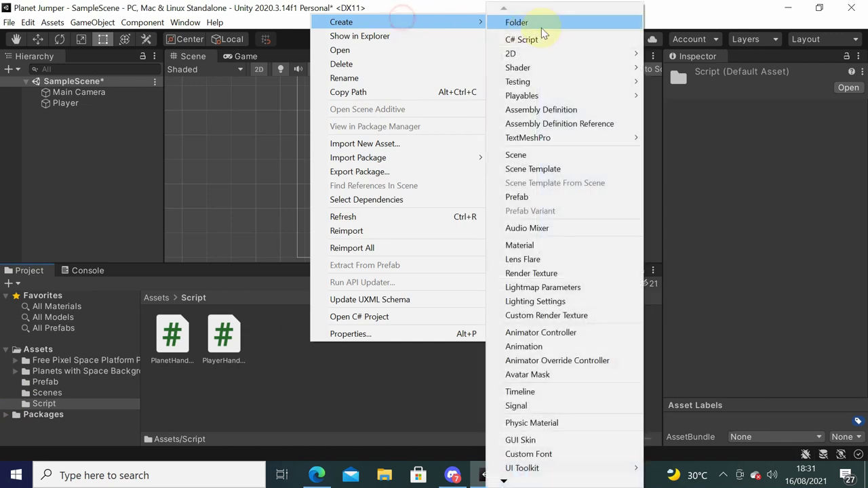
pyautogui.click(561, 42)
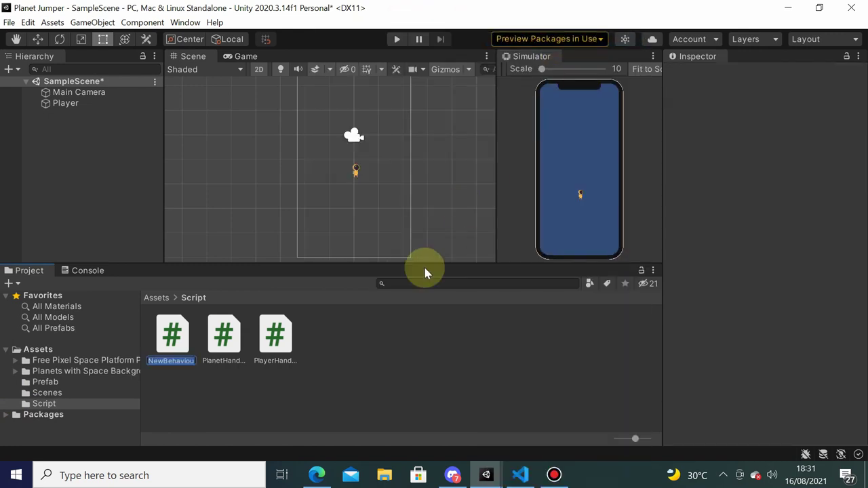
pyautogui.write('G')
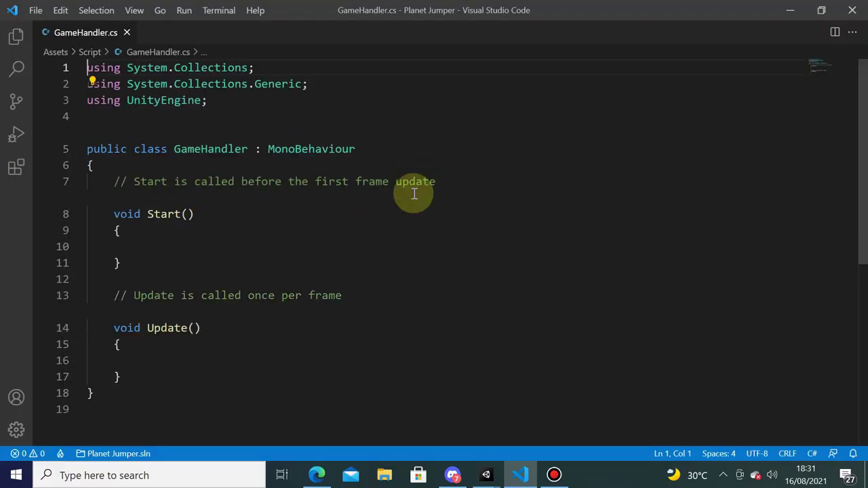
# - Declare a [SerializeField] private GameObject planetPrefab field in GameHandler and save the script
pyautogui.click(478, 180)
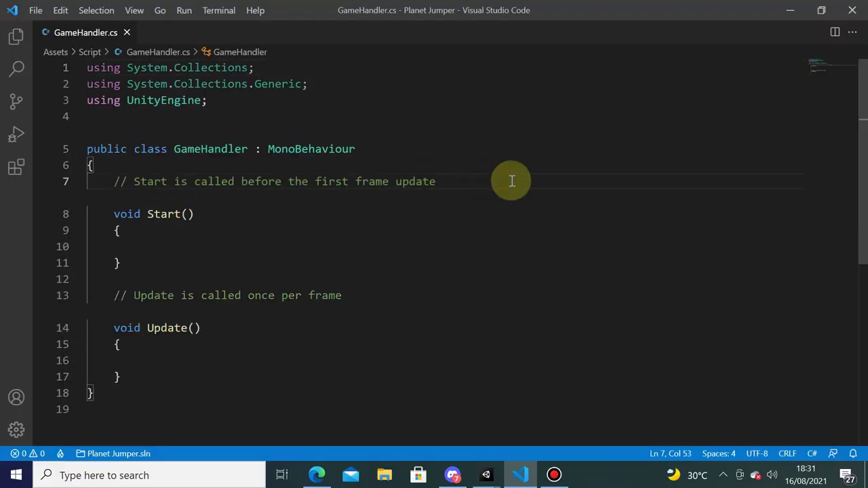
pyautogui.press('Return')
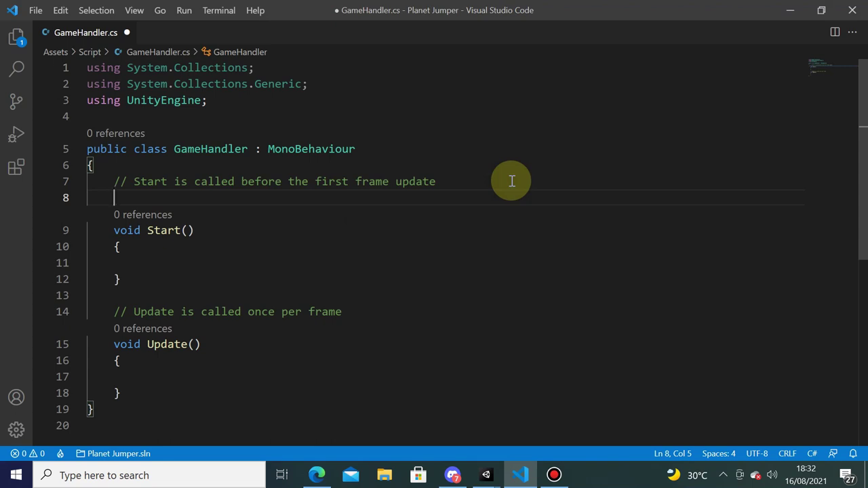
pyautogui.write('[Se')
pyautogui.press('Return')
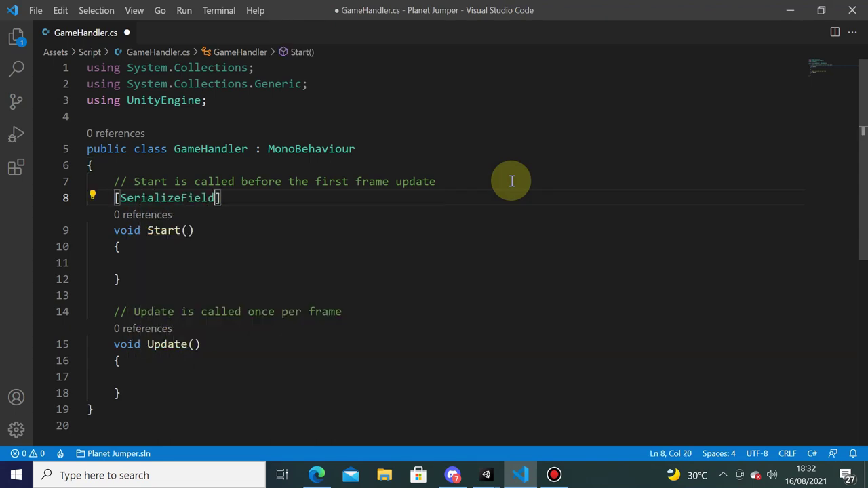
pyautogui.write(' priv')
pyautogui.press('Return')
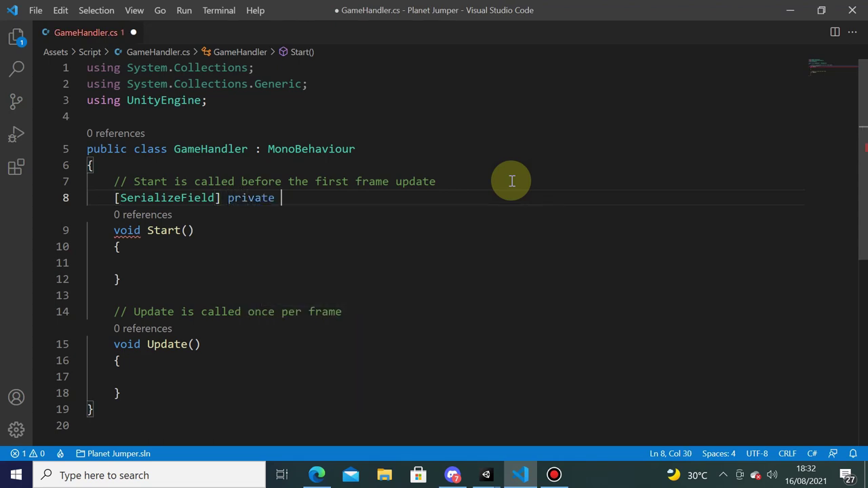
pyautogui.write('Game')
pyautogui.press('Return')
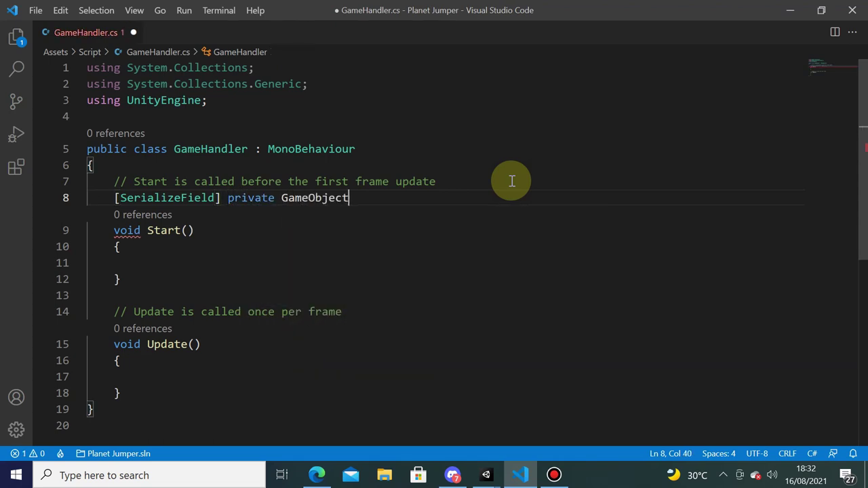
pyautogui.write(' pla')
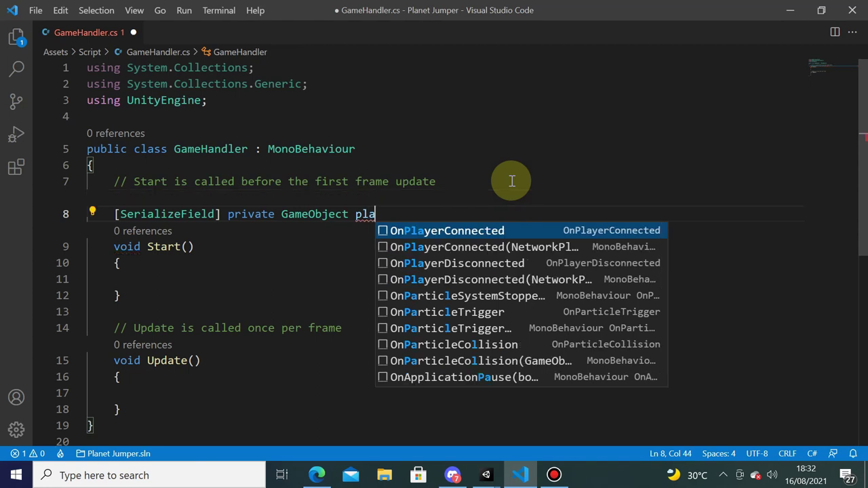
pyautogui.write('netPrefab;')
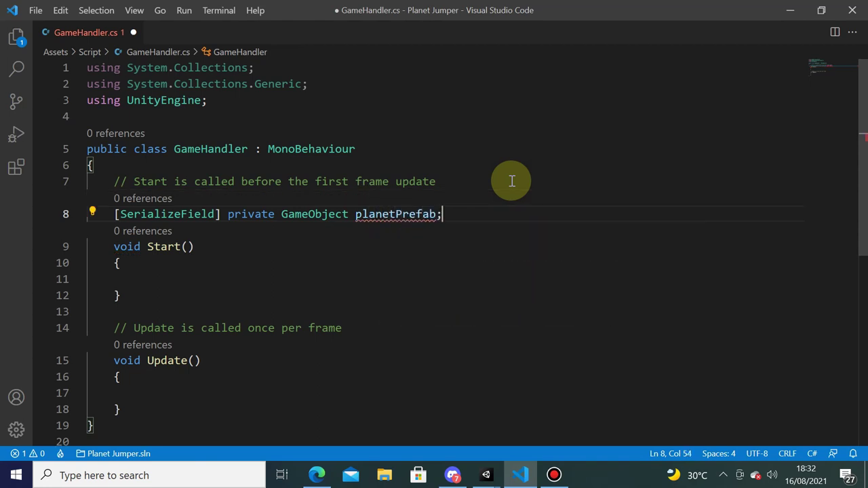
pyautogui.press('Return')
pyautogui.hotkey('ctrl', 's')
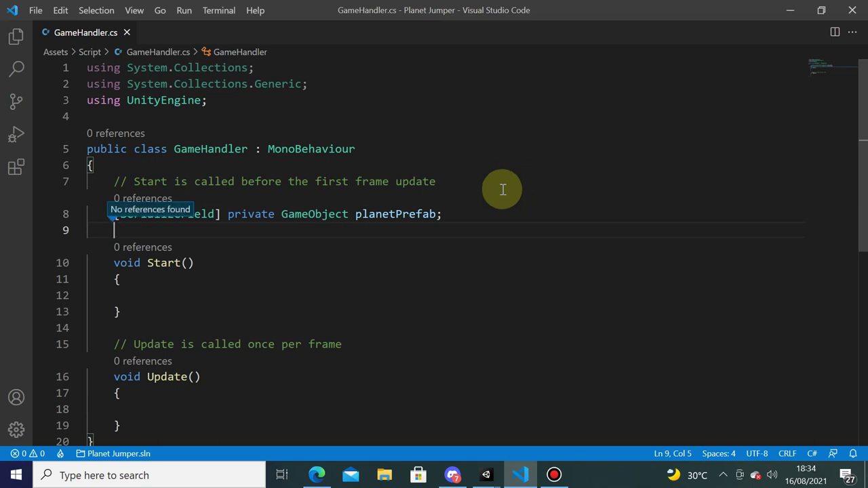
# - Scroll through the script and place the cursor after the planetPrefab field
pyautogui.click(423, 243)
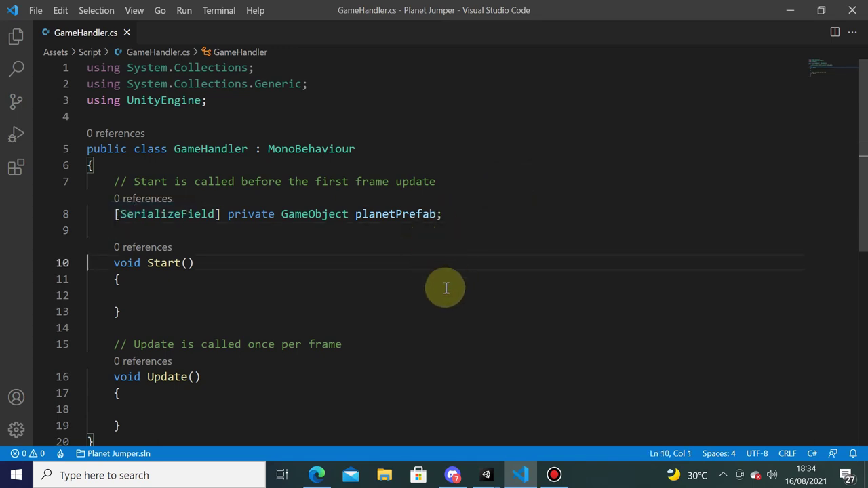
pyautogui.scroll(-1, 339, 314)
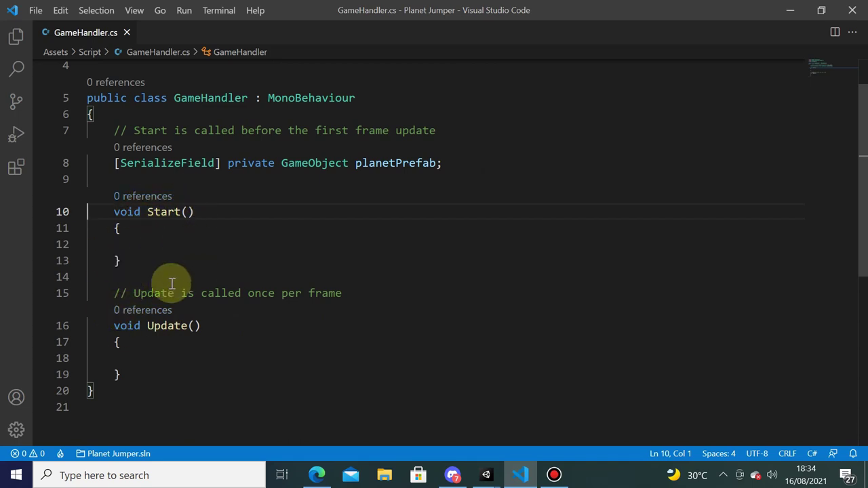
pyautogui.scroll(-1, 167, 265)
pyautogui.scroll(2, 184, 268)
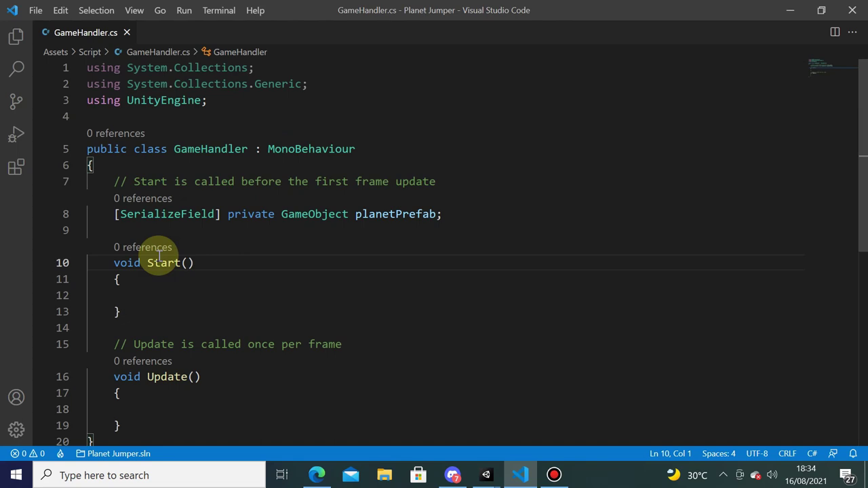
pyautogui.click(201, 215)
pyautogui.click(519, 213)
# - Add an empty public void SpawnNewPlanet() method below the planetPrefab field
pyautogui.press('Return')
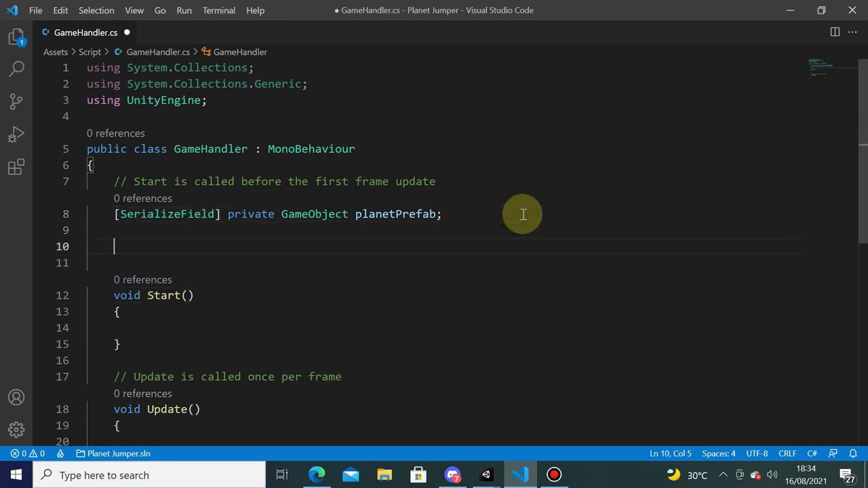
pyautogui.write('publi')
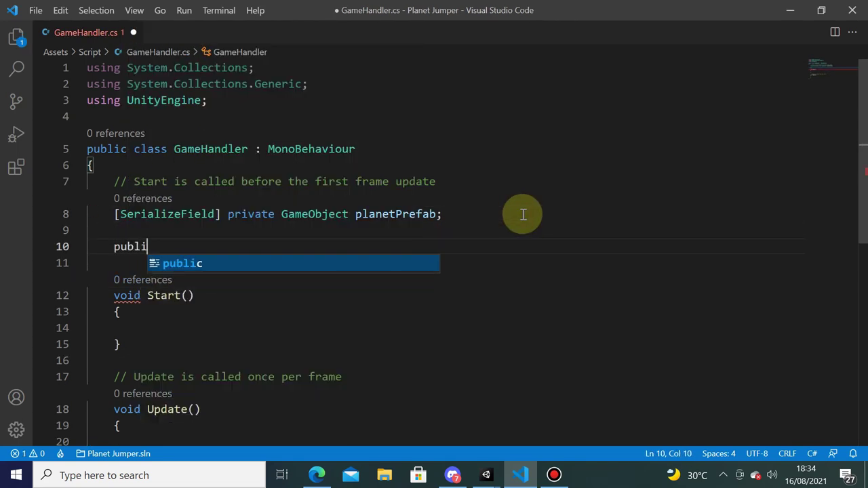
pyautogui.write('c ')
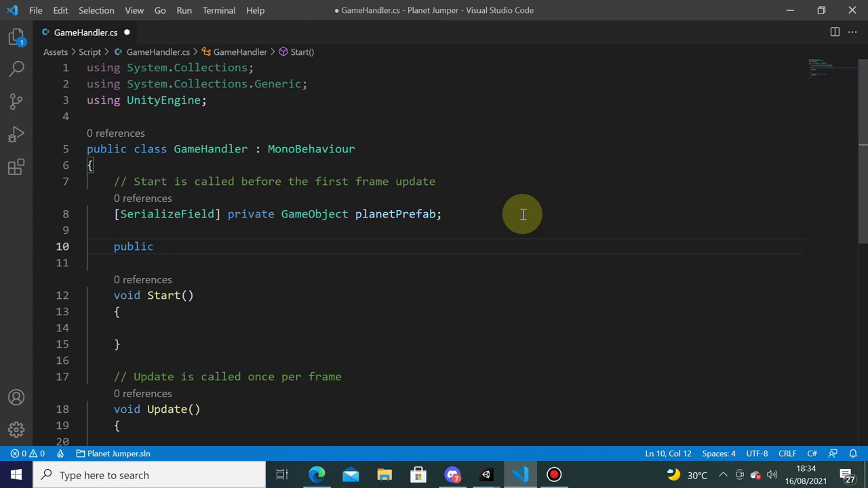
pyautogui.write('vo')
pyautogui.press('BackSpace')
pyautogui.write('v')
pyautogui.write('oid Spawn')
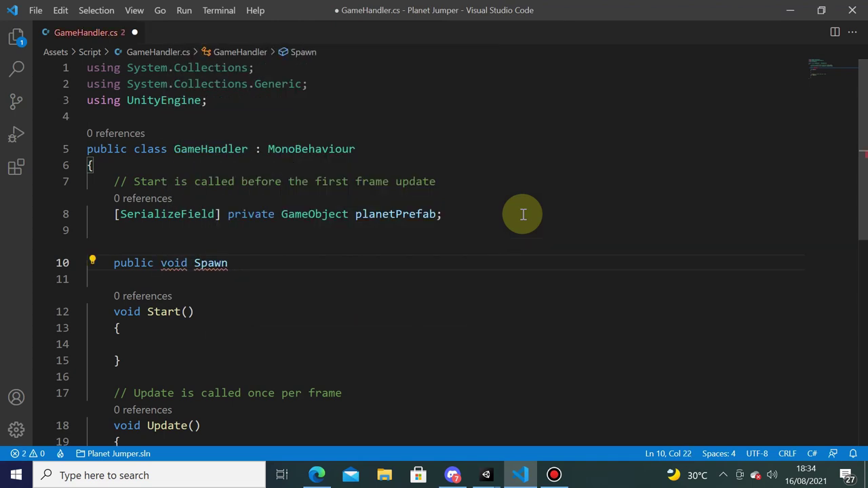
pyautogui.write('NewPlanet')
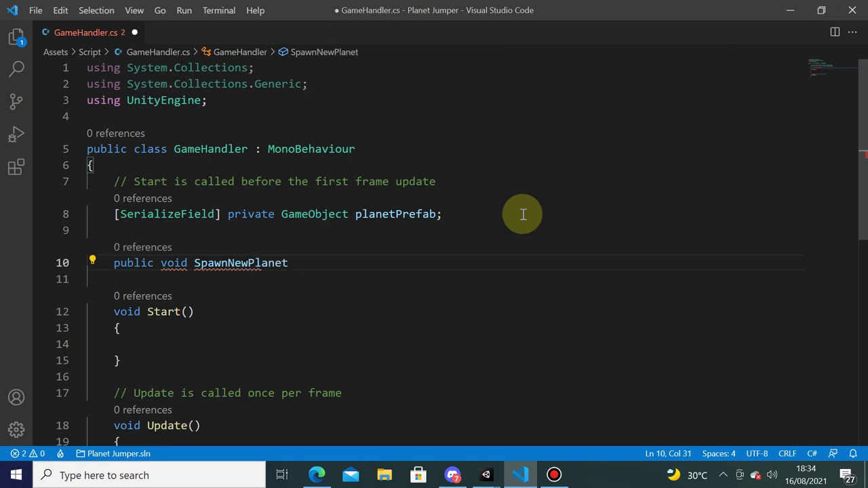
pyautogui.write('() {')
pyautogui.press('Return')
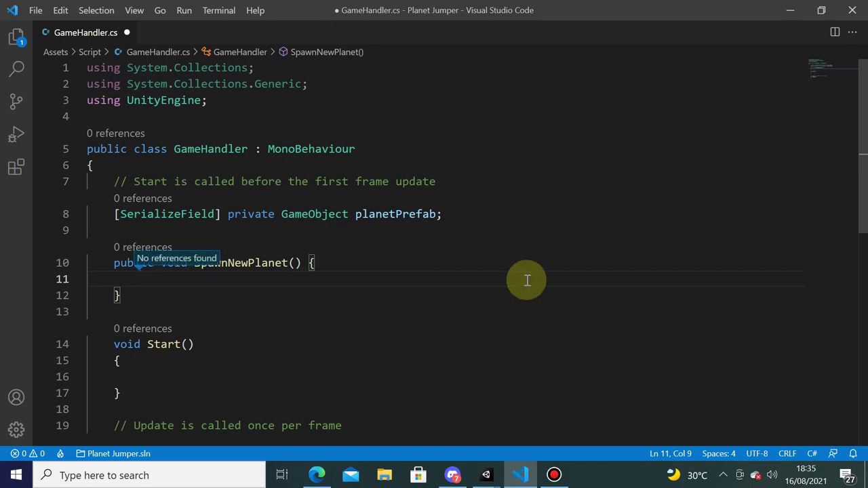
pyautogui.click(449, 288)
# - Write Vector3 position = new Vector3(x, y, z) inside SpawnNewPlanet
pyautogui.write('Vect')
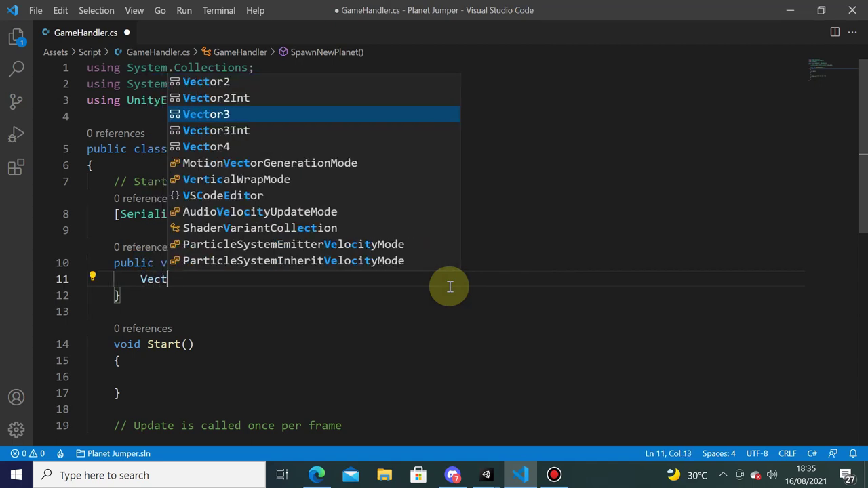
pyautogui.write('or3 positio')
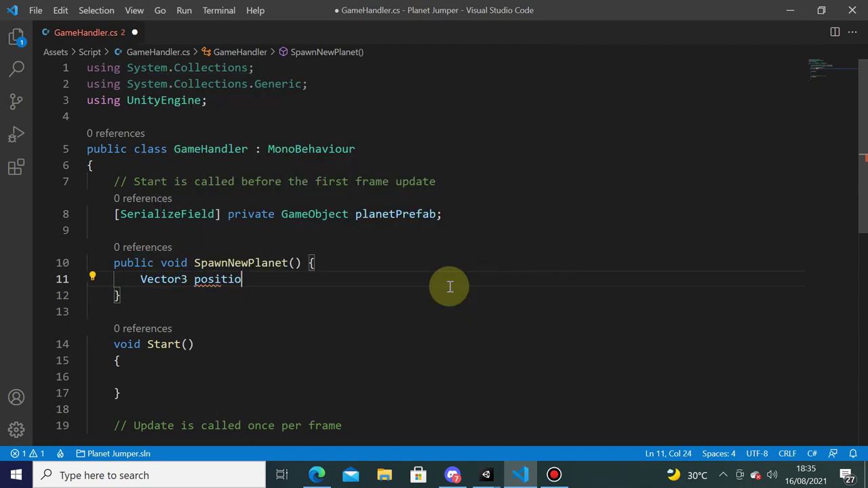
pyautogui.write('n = ')
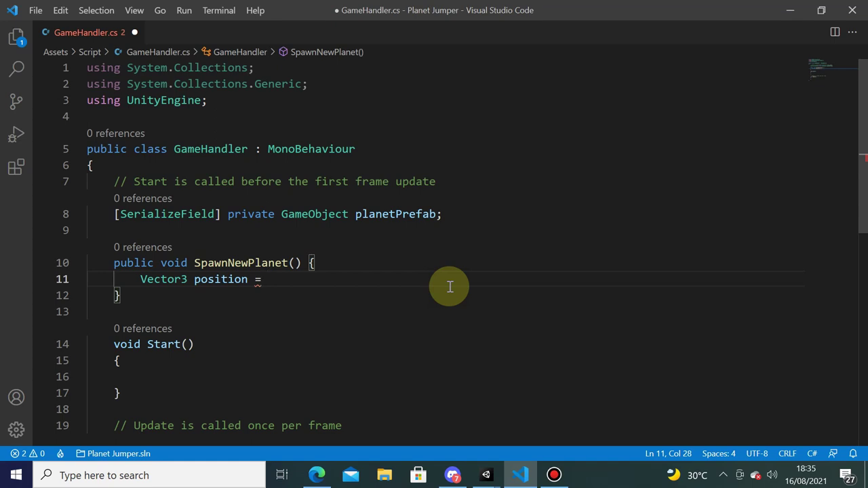
pyautogui.write('Vector')
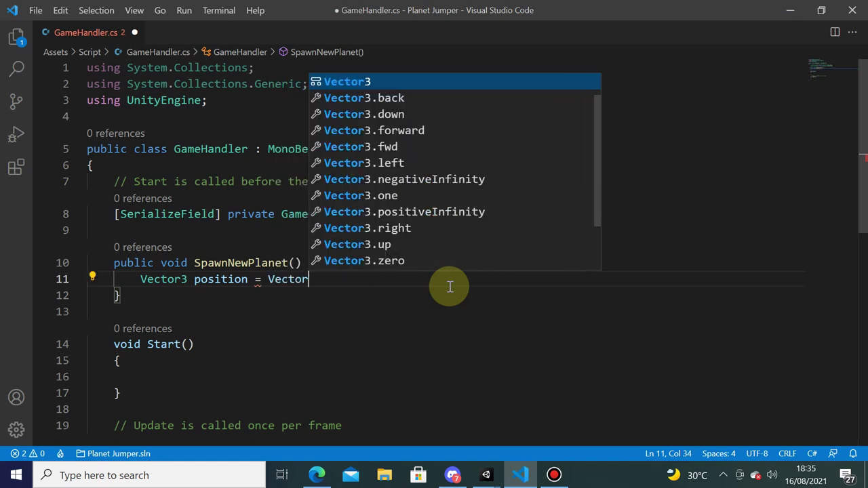
pyautogui.write('3();')
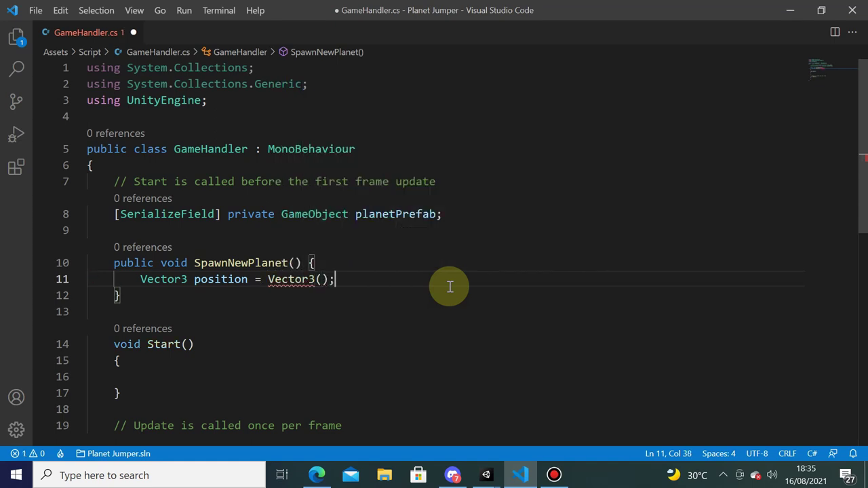
pyautogui.press('Left')
pyautogui.press('Left')
pyautogui.press('Left')
pyautogui.press('Left')
pyautogui.press('Left')
pyautogui.press('Left')
pyautogui.write('new')
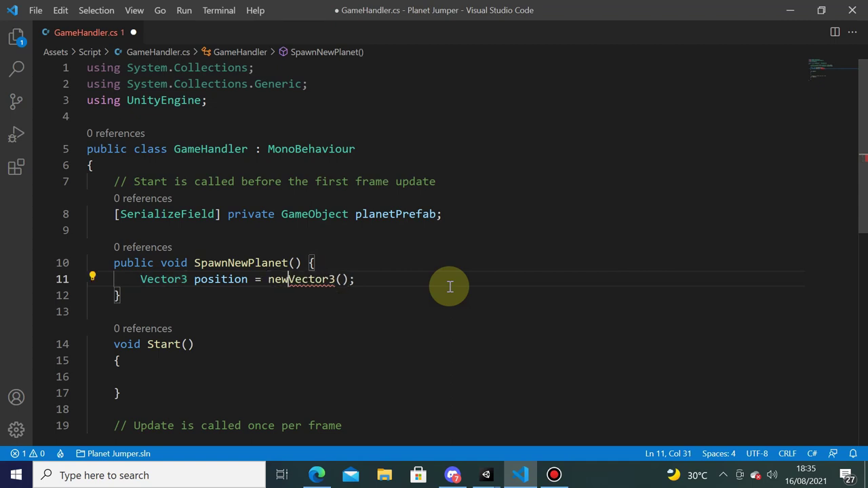
pyautogui.press('Right')
pyautogui.press('Right')
pyautogui.press('Right')
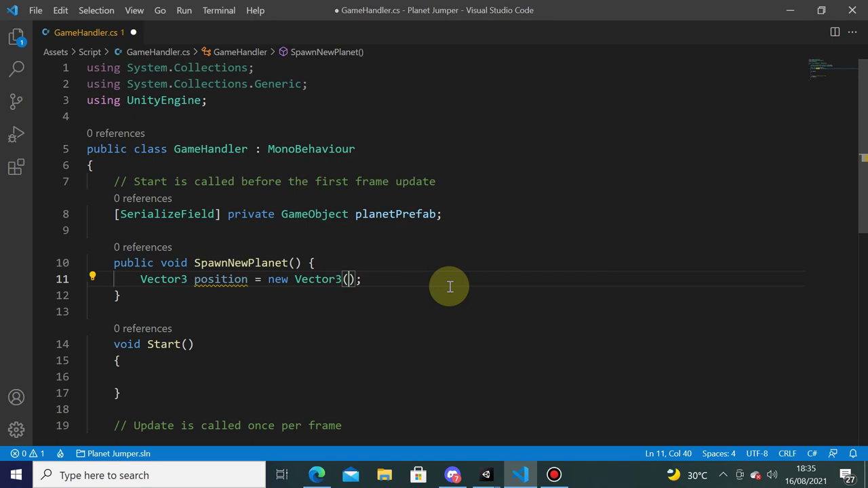
pyautogui.write('x')
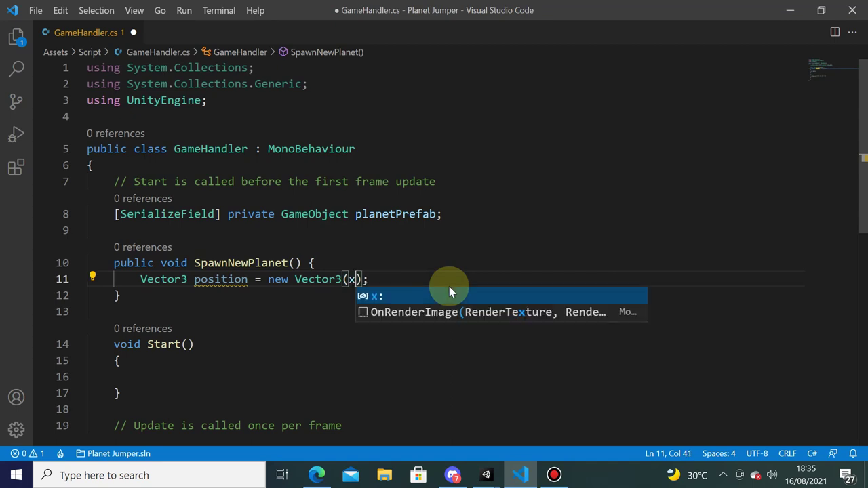
pyautogui.write(',y')
pyautogui.press('Escape')
pyautogui.write(',z')
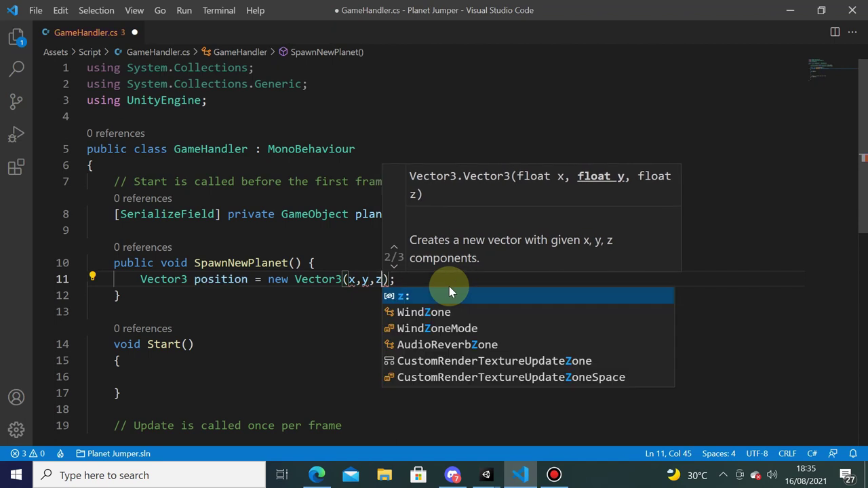
pyautogui.press('Escape')
pyautogui.press('Left')
pyautogui.press('Left')
pyautogui.press('Left')
pyautogui.hotkey('shift', 'Left')
# - Set the position's x argument to Screen.width/2, with Screen.height as y
pyautogui.write('S')
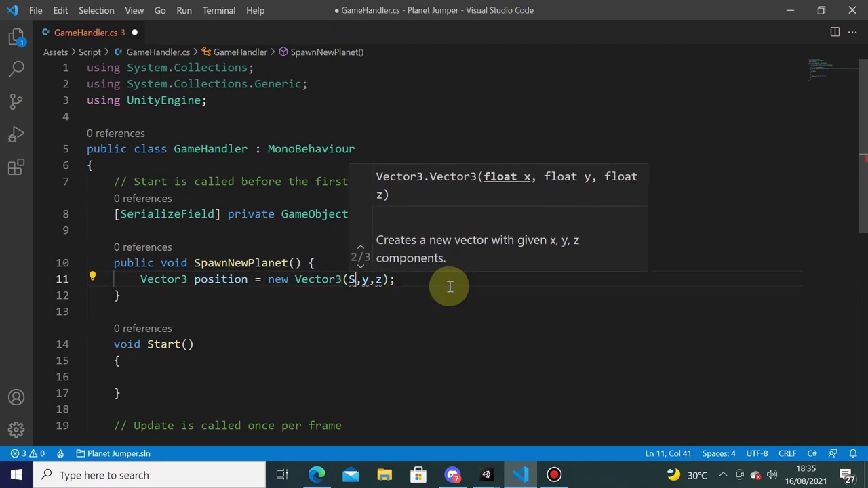
pyautogui.write('creen')
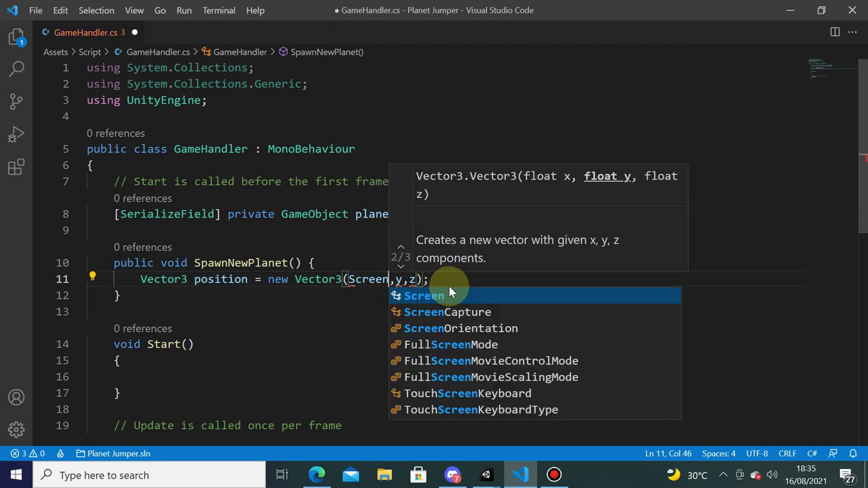
pyautogui.write('.w')
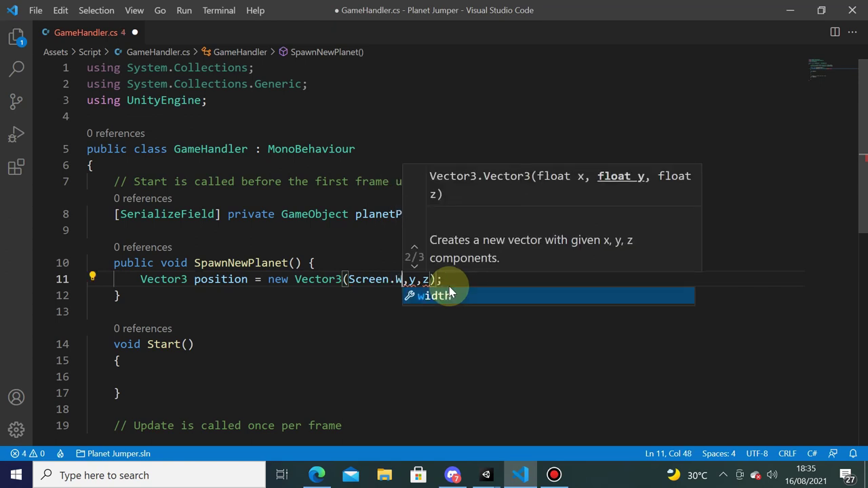
pyautogui.press('Tab')
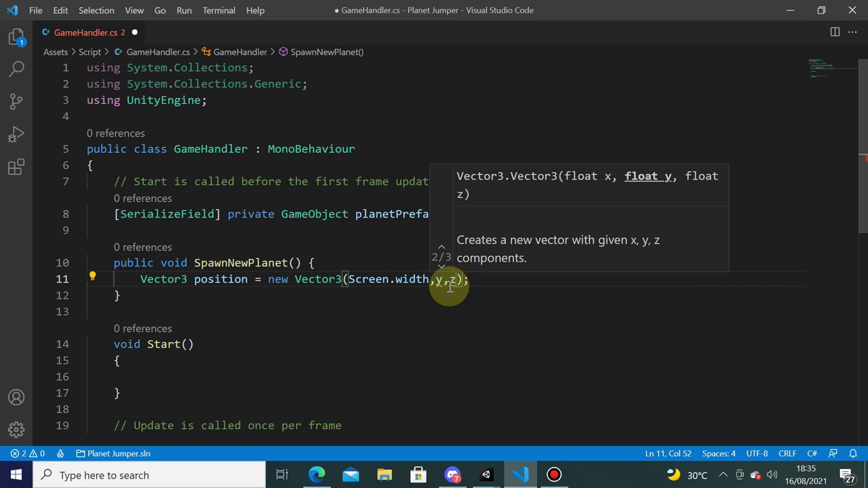
pyautogui.write('/2')
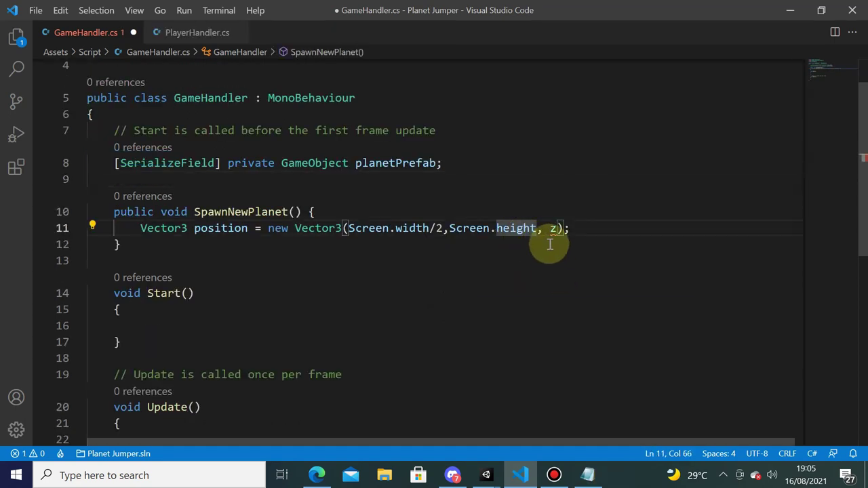
pyautogui.click(542, 243)
pyautogui.click(536, 228)
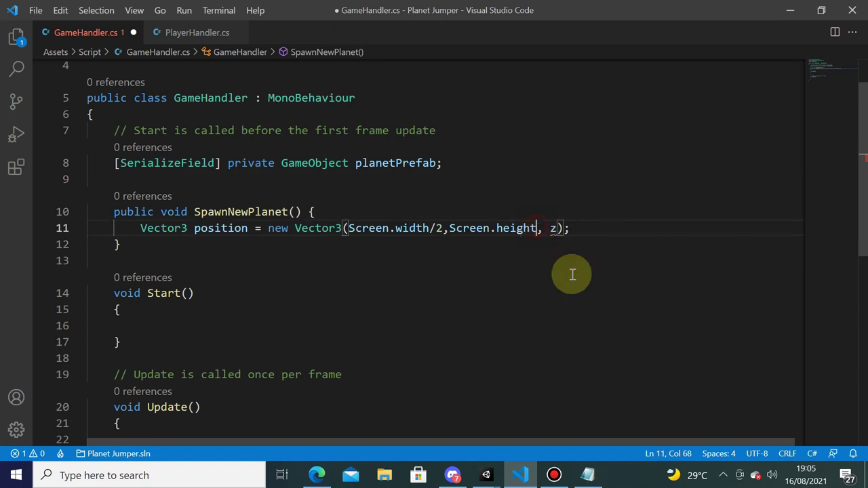
pyautogui.keyDown('shift'); pyautogui.click(455, 228); pyautogui.keyUp('shift')
pyautogui.click(603, 277)
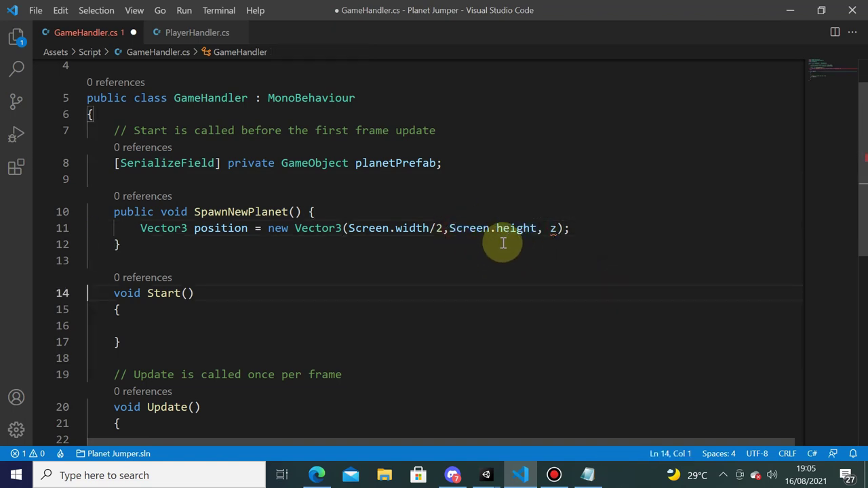
# - Bring the Planet Jumper - SampleScene Unity project forward and check the Simulator phone view
pyautogui.moveTo(486, 468)
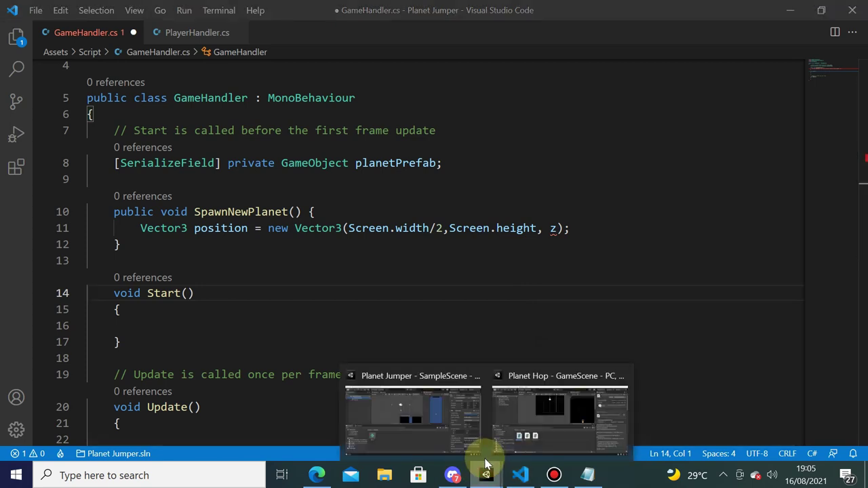
pyautogui.click(445, 437)
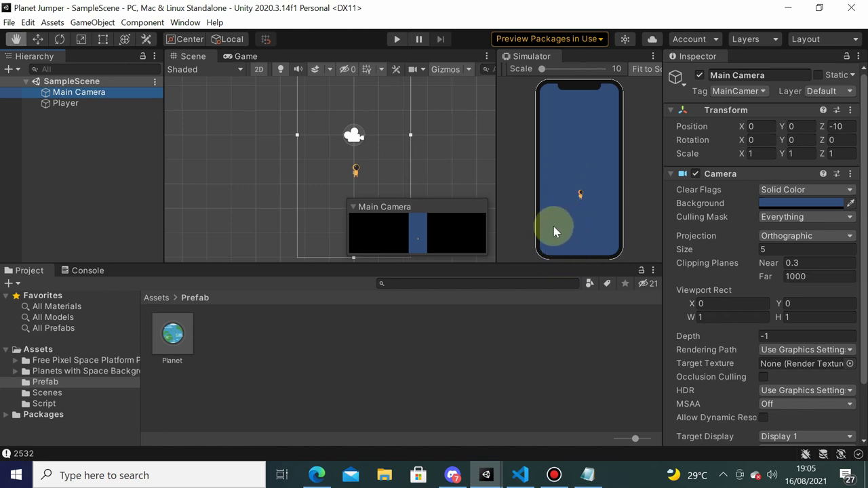
pyautogui.click(581, 232)
# - Change the spawn position's y to Screen.height/5 and z to 0.0f, then switch back to Unity
pyautogui.hotkey('alt', 'Tab')
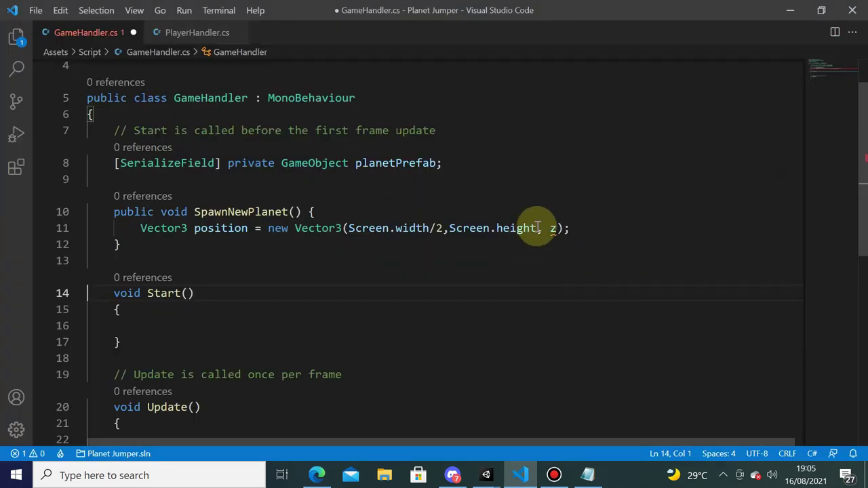
pyautogui.write('/5')
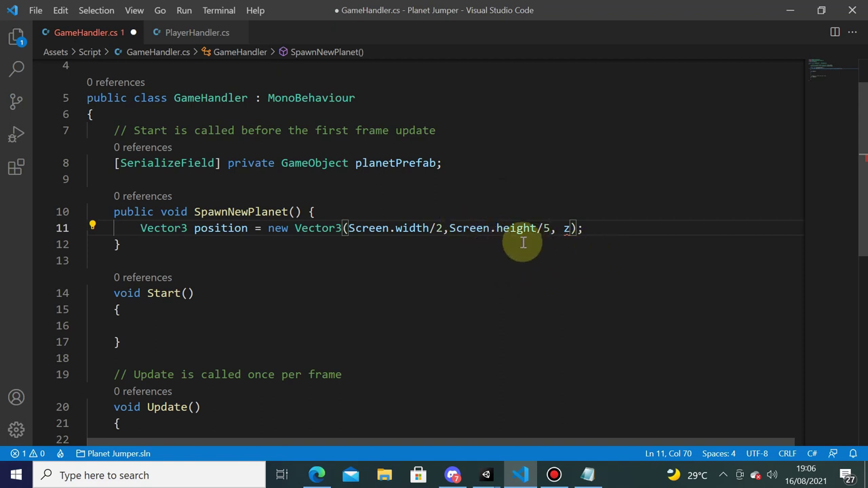
pyautogui.moveTo(572, 228); pyautogui.dragTo(564, 228)
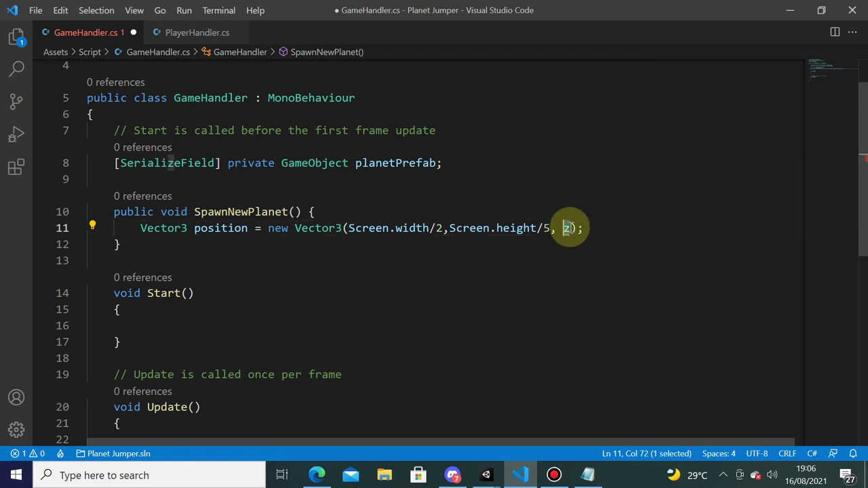
pyautogui.write('0.0f')
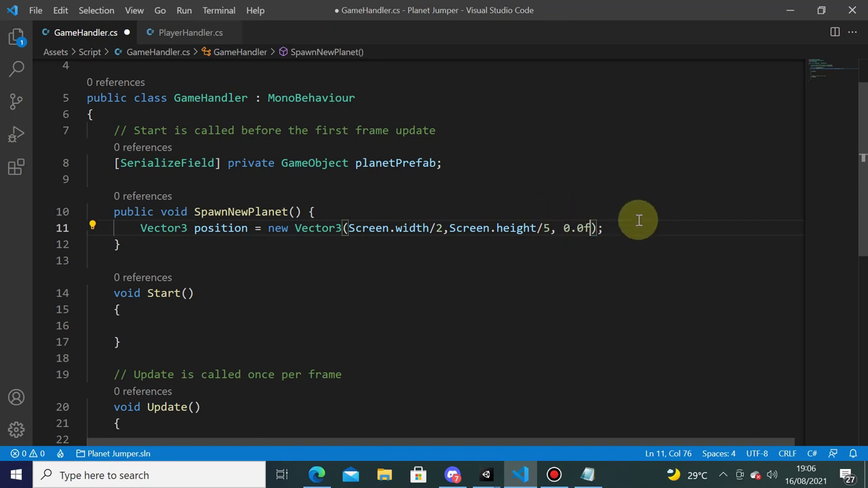
pyautogui.hotkey('alt', 'Tab')
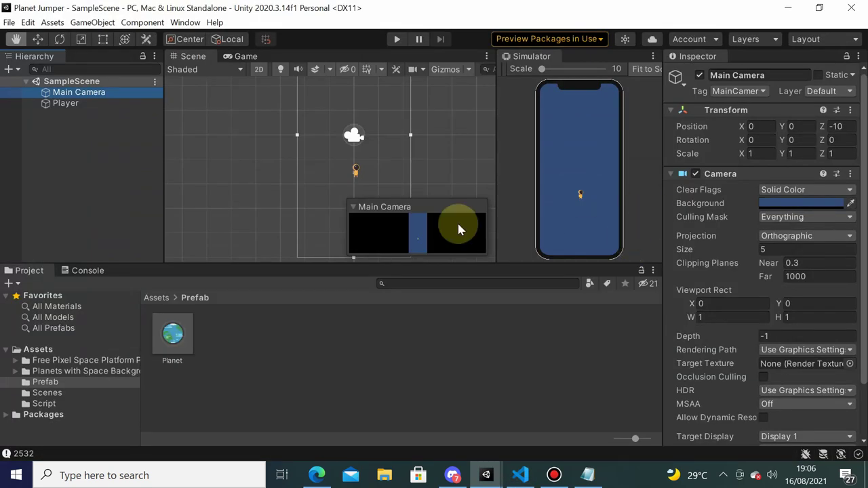
# - Check the Main Camera's Near clipping plane value in the Inspector, then return to GameHandler
pyautogui.click(85, 95)
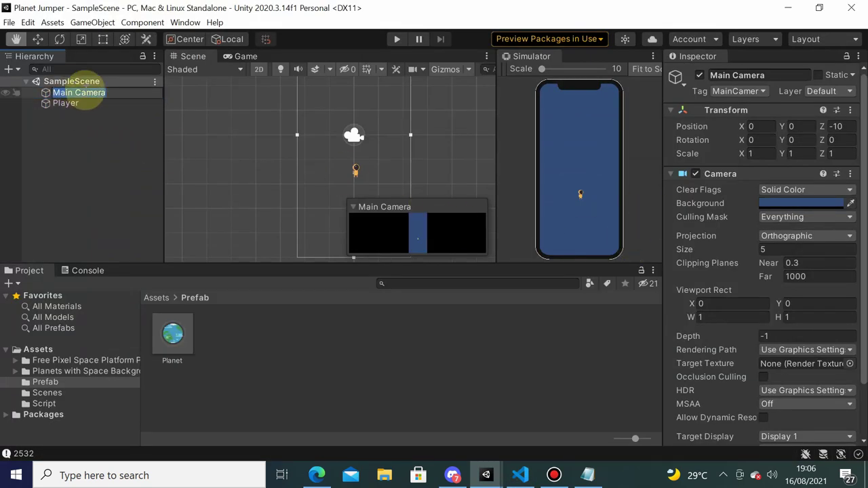
pyautogui.press('Escape')
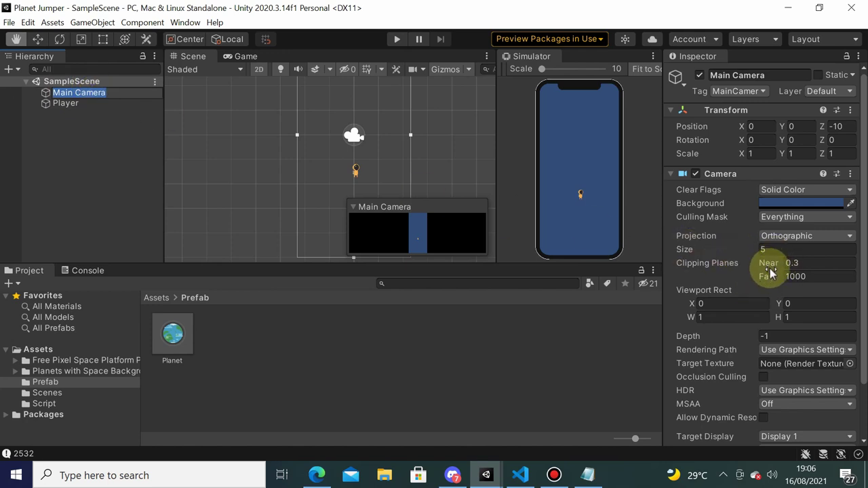
pyautogui.moveTo(771, 272)
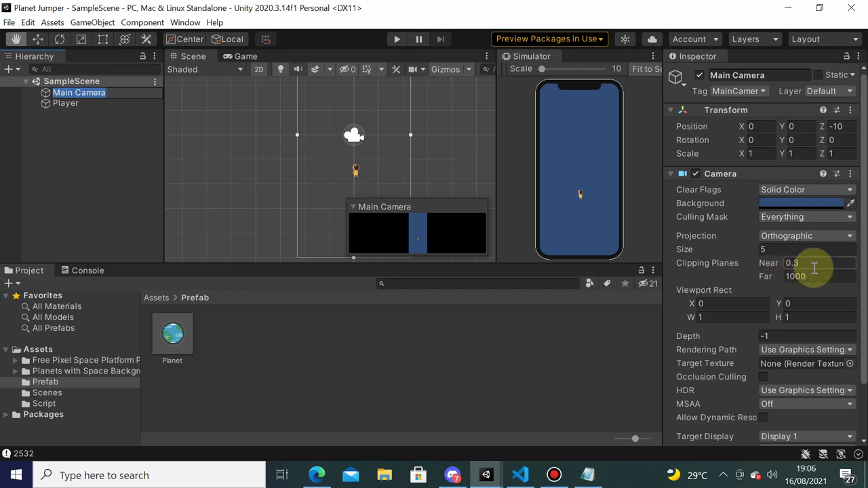
pyautogui.hotkey('alt', 'Tab')
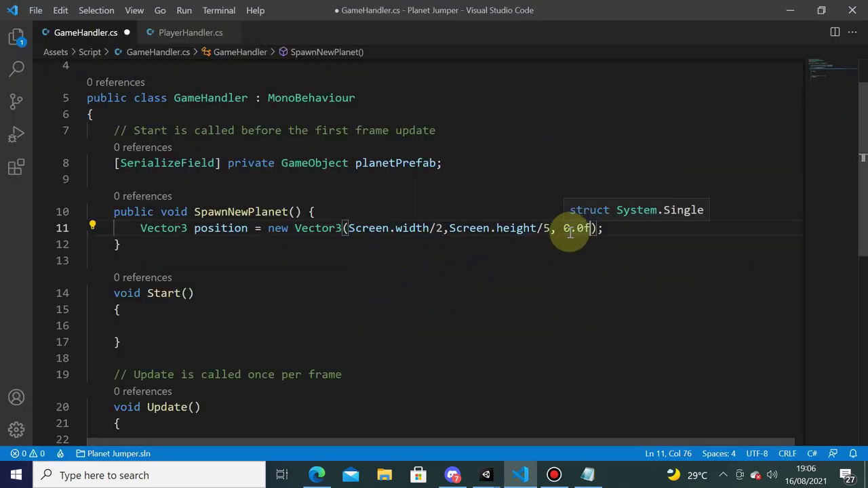
# - Replace the z value 0.0f with Camera.main.nearClipPlane and add a new line below
pyautogui.moveTo(590, 229); pyautogui.dragTo(564, 229)
pyautogui.write('Camera')
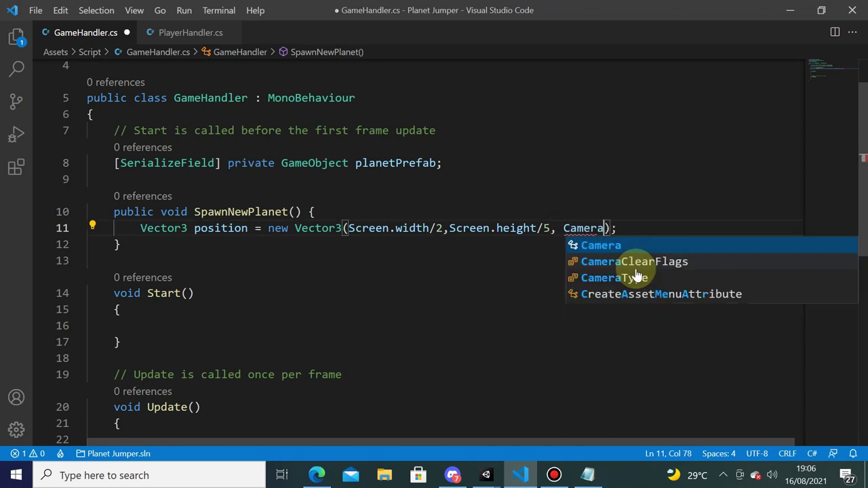
pyautogui.write('.main.ne')
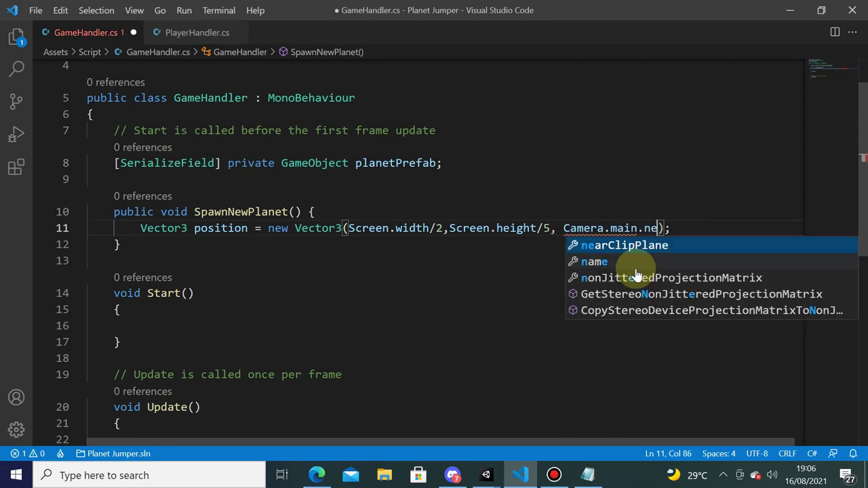
pyautogui.write('a')
pyautogui.press('Return')
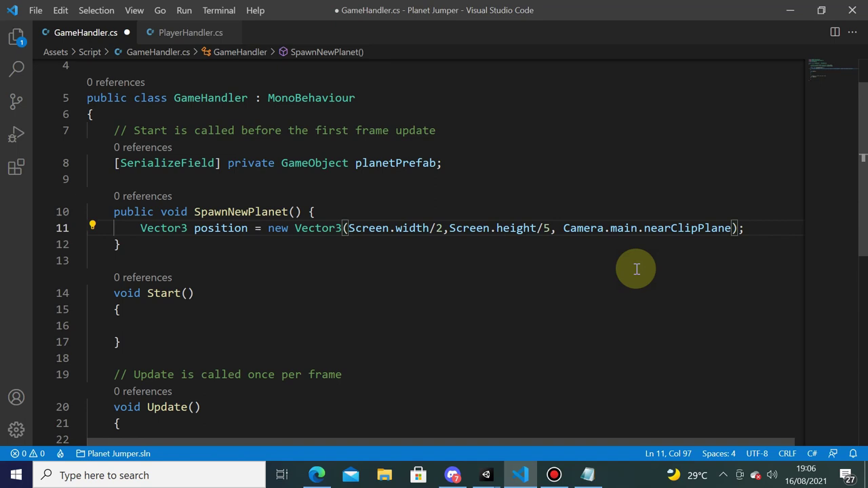
pyautogui.keyDown('shift'); pyautogui.click(563, 228); pyautogui.keyUp('shift')
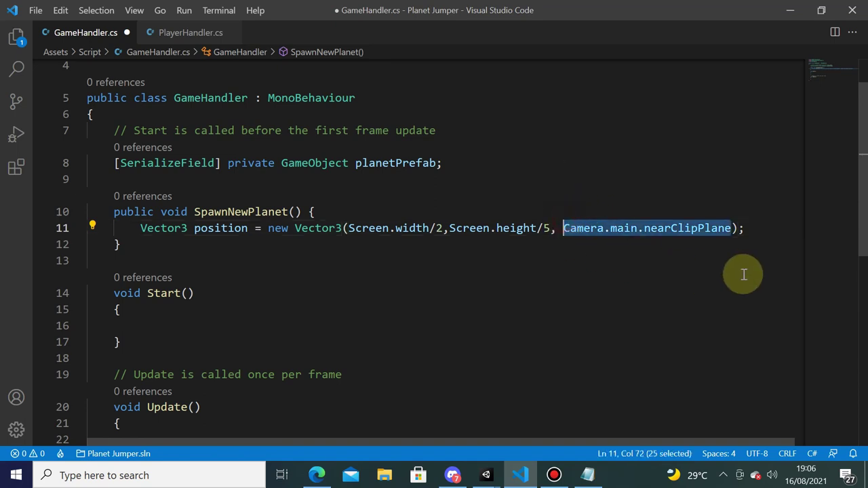
pyautogui.click(760, 229)
pyautogui.press('Return')
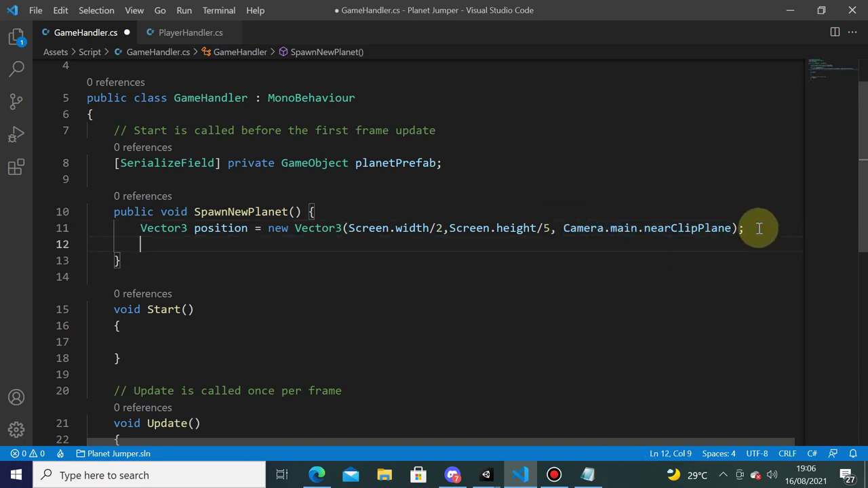
pyautogui.press('Down')
# - Review the position line's Screen.width and Screen.height terms, then move to the empty line below
pyautogui.doubleClick(244, 229)
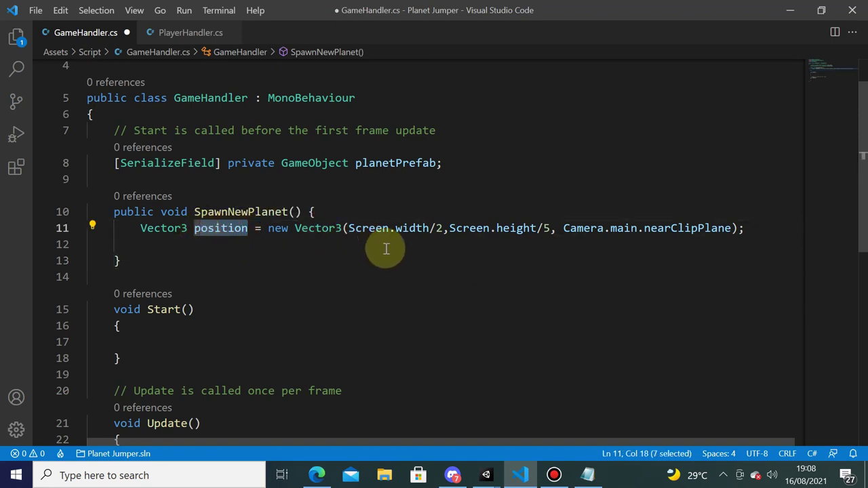
pyautogui.click(369, 229)
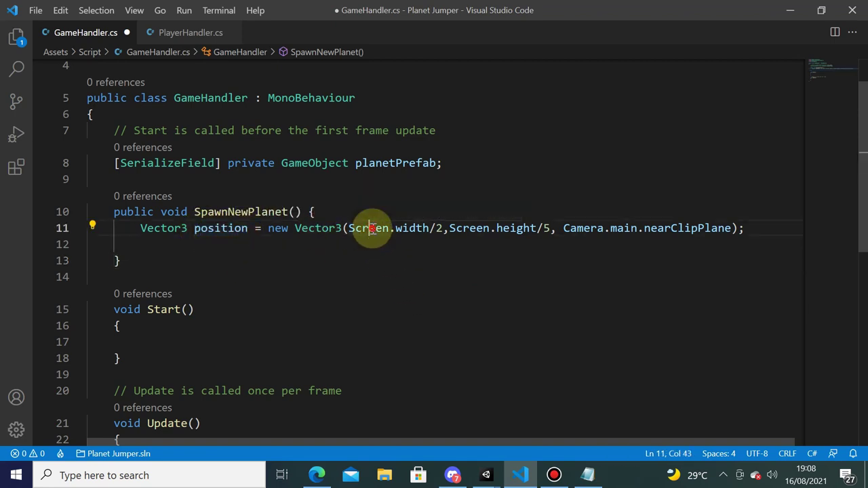
pyautogui.click(413, 229)
pyautogui.click(478, 229)
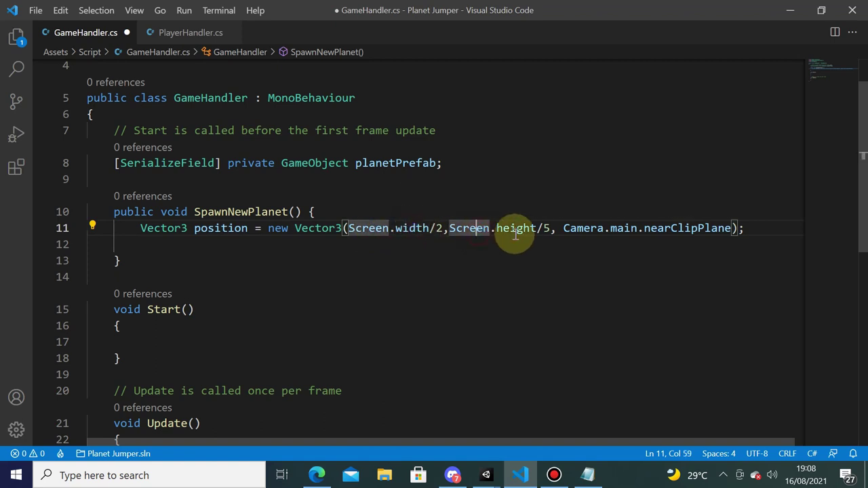
pyautogui.click(515, 230)
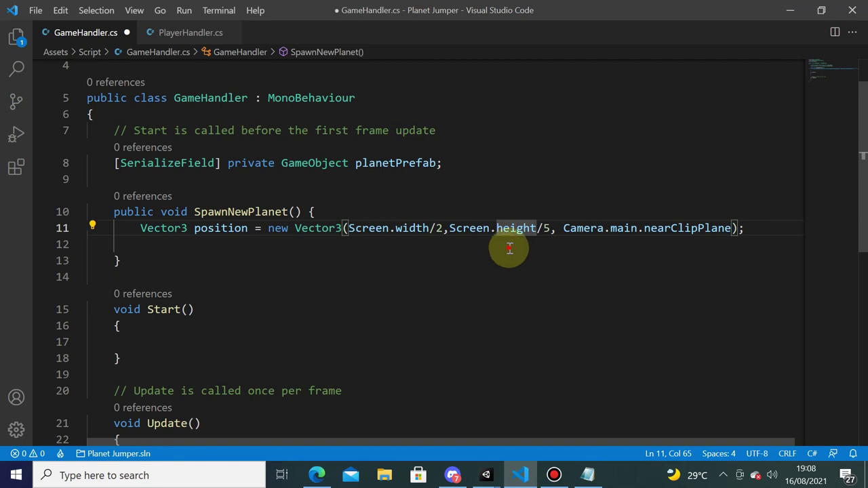
pyautogui.click(511, 248)
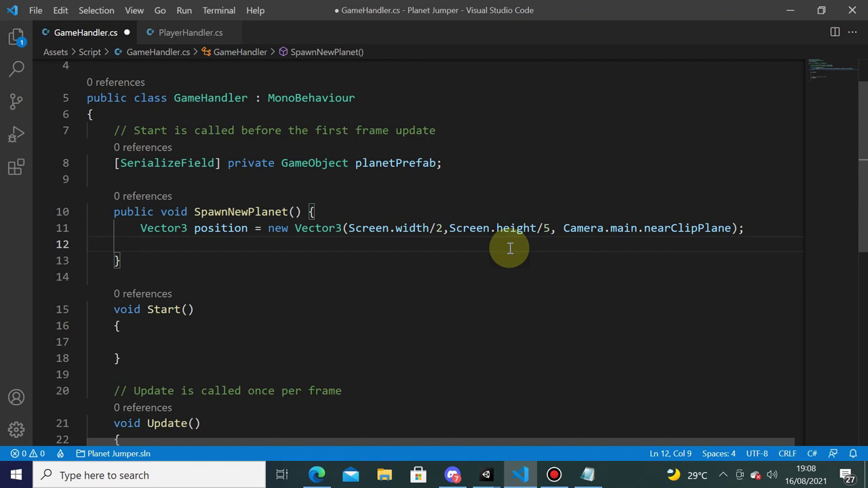
# - Declare Vector3 convertedPosition = Camera.main.ScreenToWorldPoint(position) on line 12
pyautogui.write('Vector')
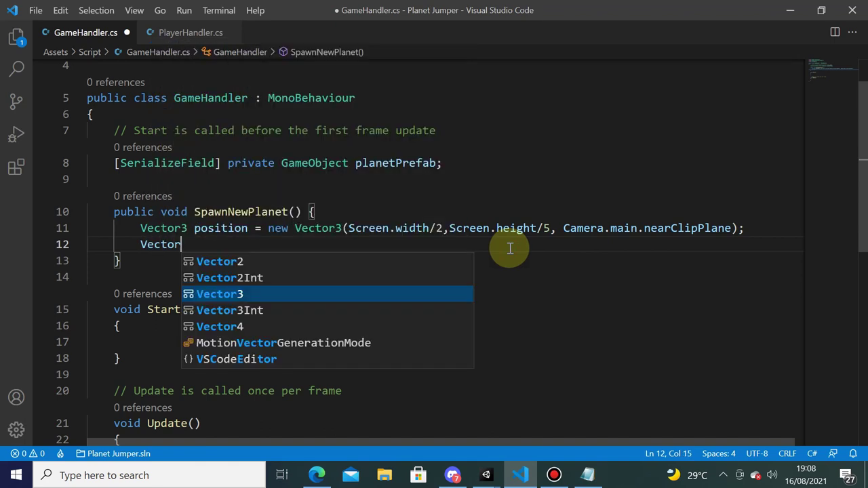
pyautogui.write('3 converte')
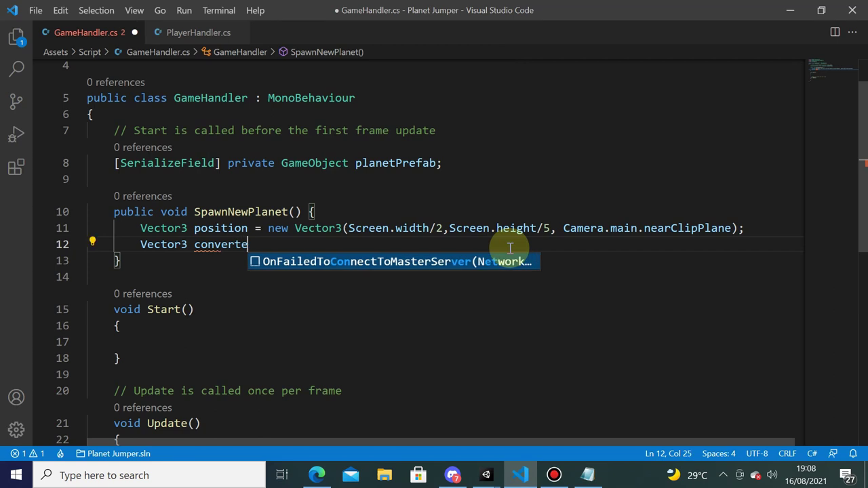
pyautogui.write('dPosition = ')
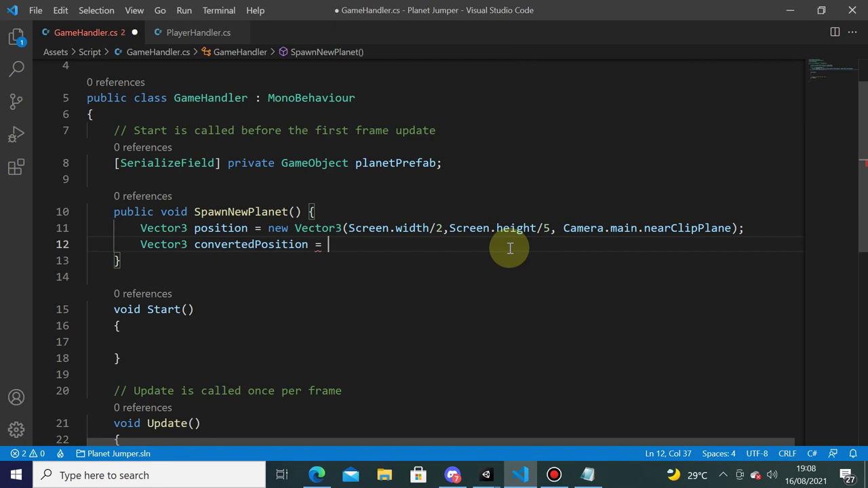
pyautogui.write('Camera.mai')
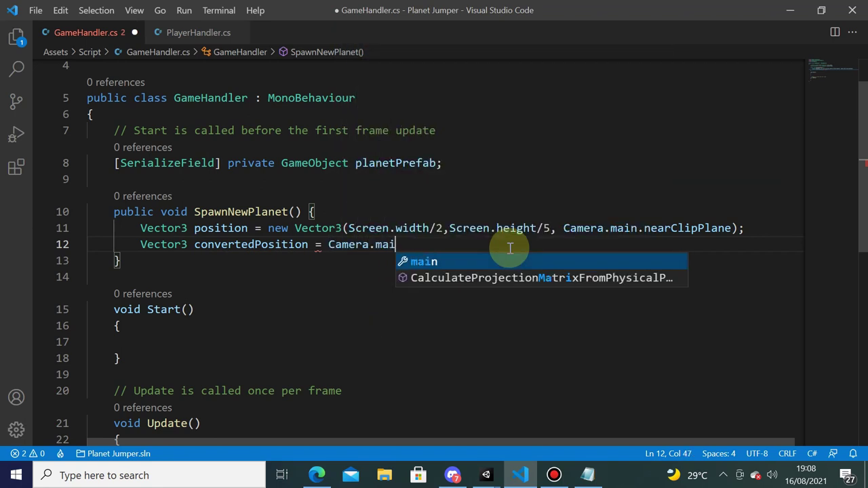
pyautogui.write('n.Screen')
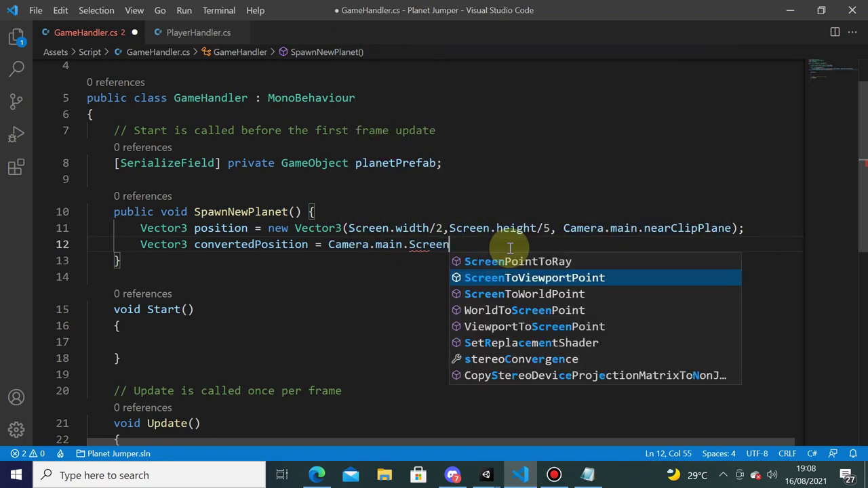
pyautogui.write('t')
pyautogui.press('Down')
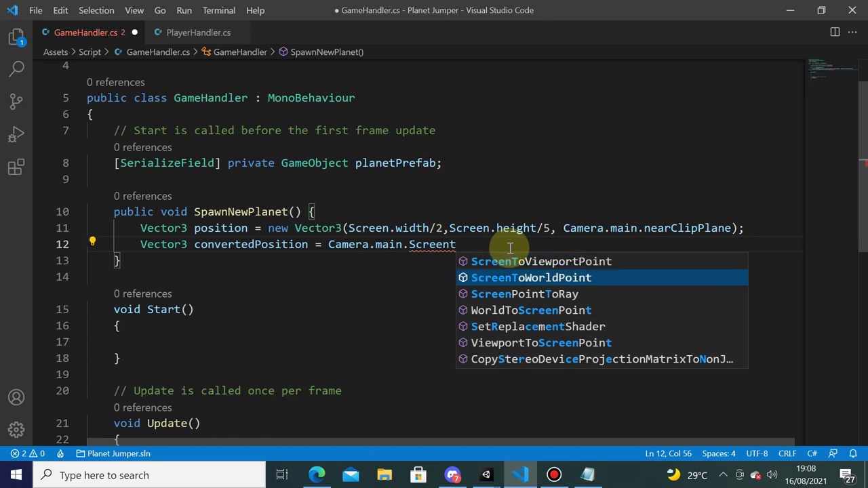
pyautogui.press('Return')
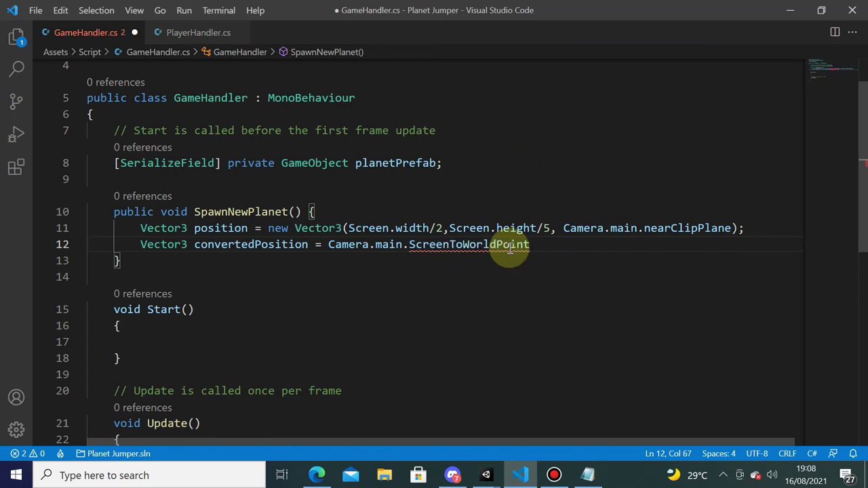
pyautogui.write('(posi')
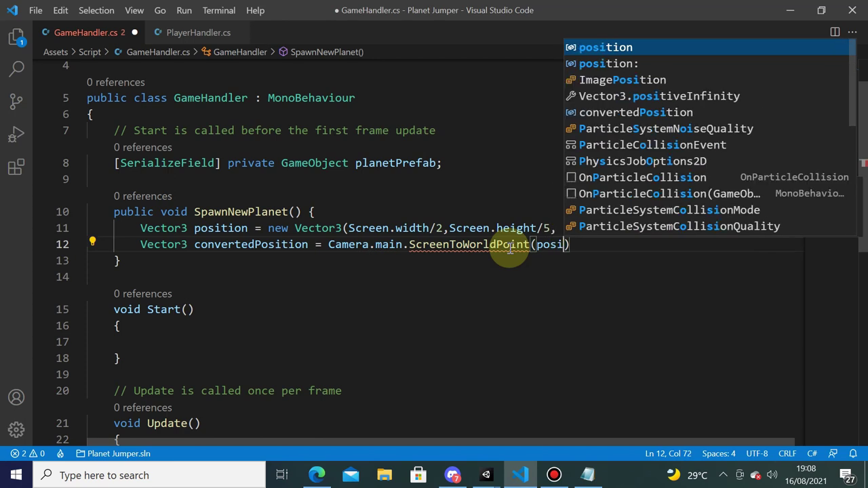
pyautogui.press('Return')
pyautogui.write(');')
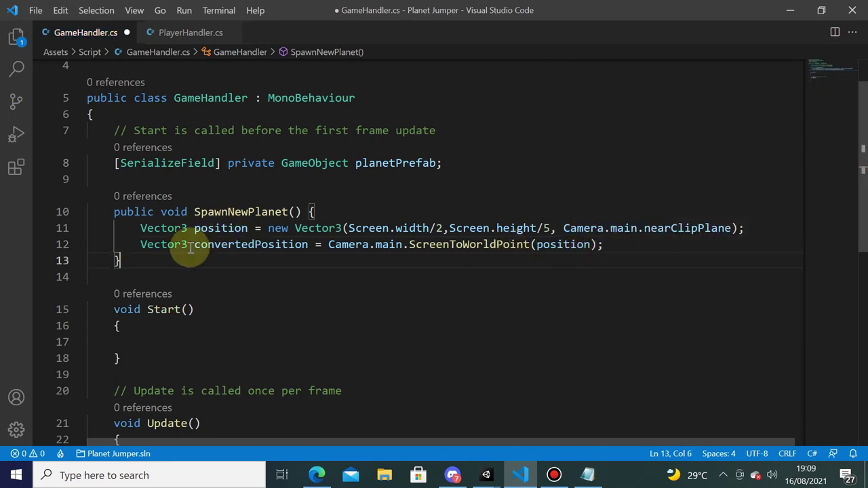
# - Compare convertedPosition with position and add blank lines below it inside SpawnNewPlanet
pyautogui.click(221, 247)
pyautogui.doubleClick(221, 247)
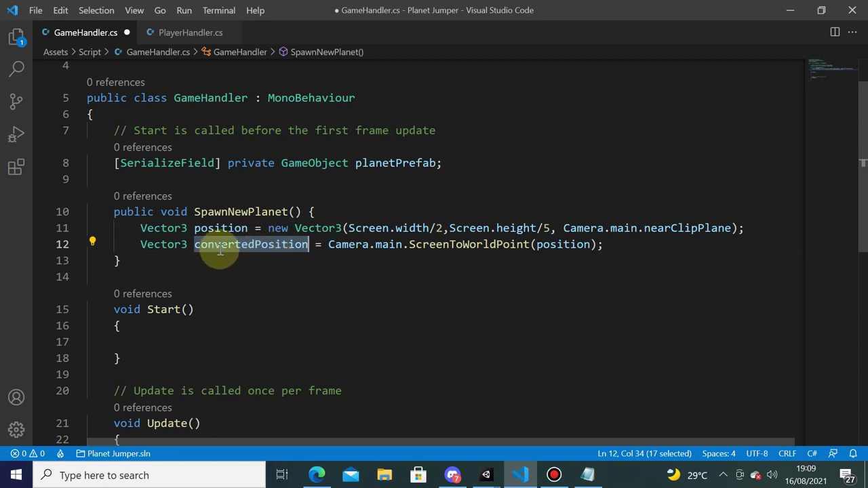
pyautogui.click(232, 228)
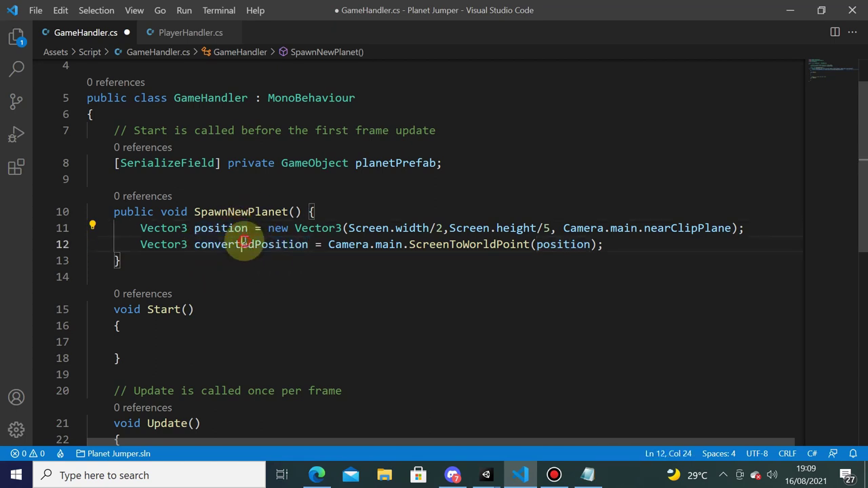
pyautogui.doubleClick(242, 246)
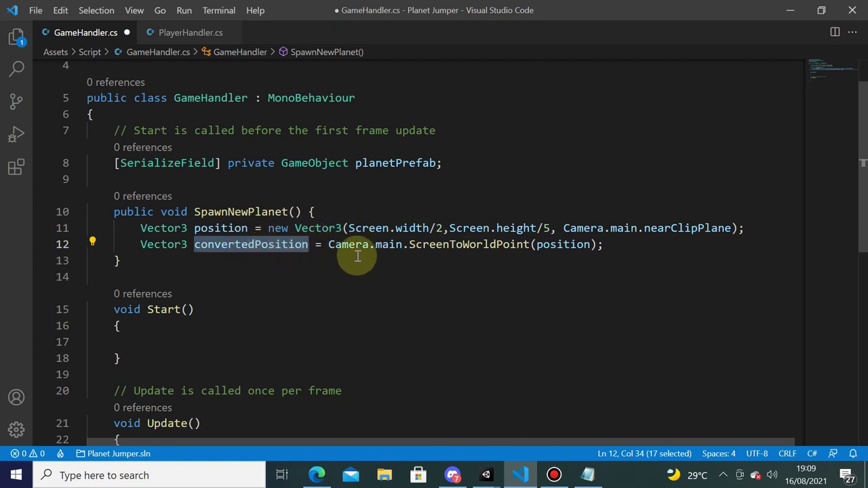
pyautogui.click(619, 248)
pyautogui.press('Return')
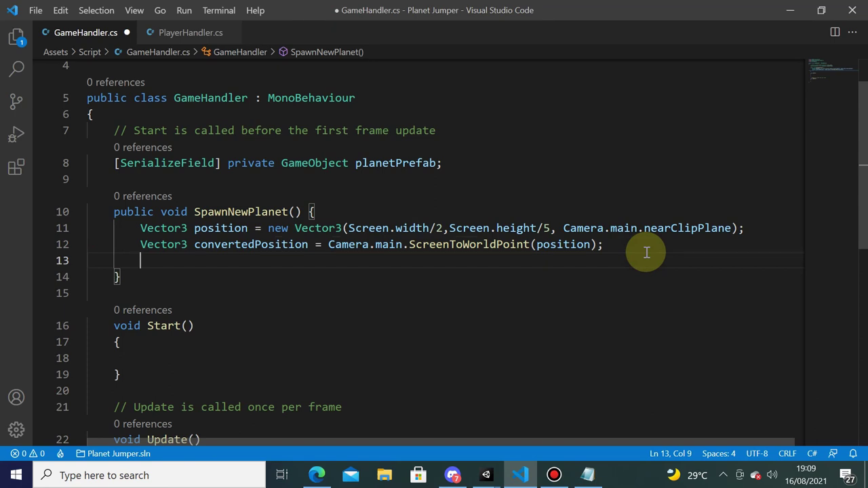
pyautogui.hotkey('shift', 'F12')
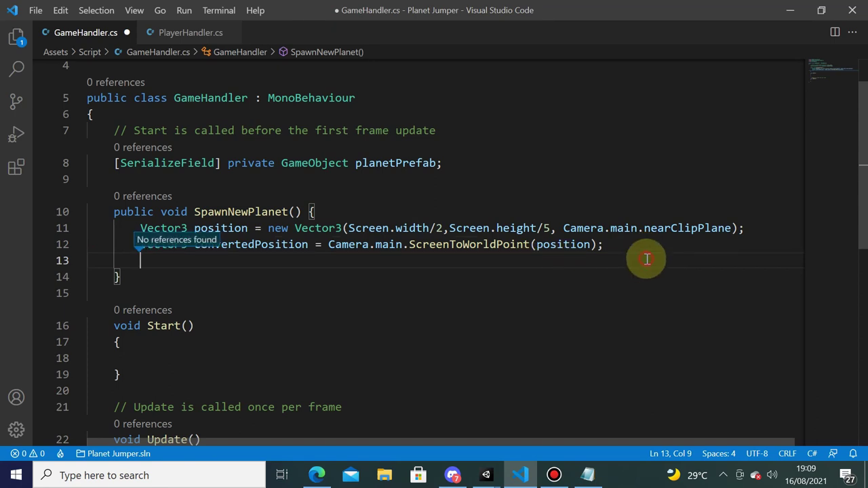
pyautogui.press('Return')
pyautogui.press('Up')
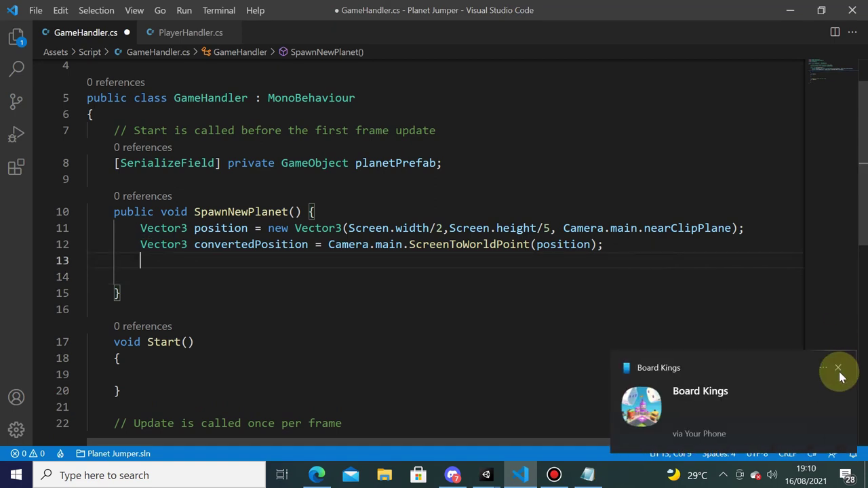
# - Start line 13 as GameObject newPlanet = Instantiate(planetPrefab
pyautogui.click(838, 368)
pyautogui.write('Gam')
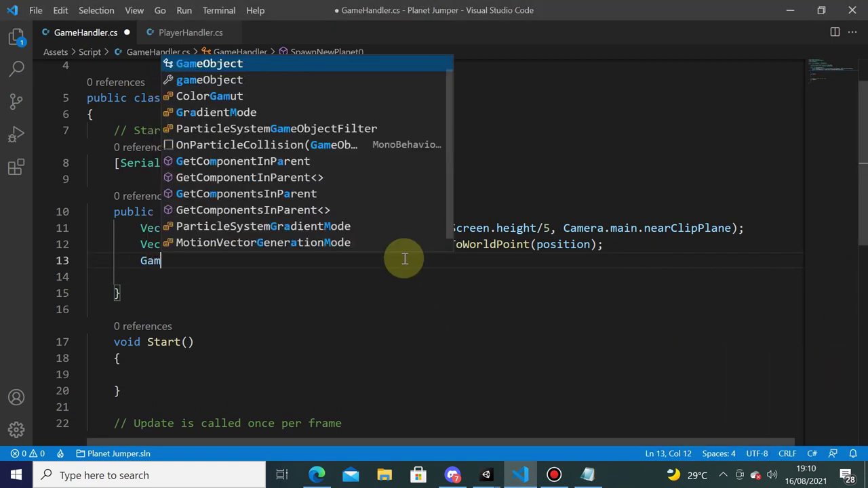
pyautogui.write('eO')
pyautogui.press('Tab')
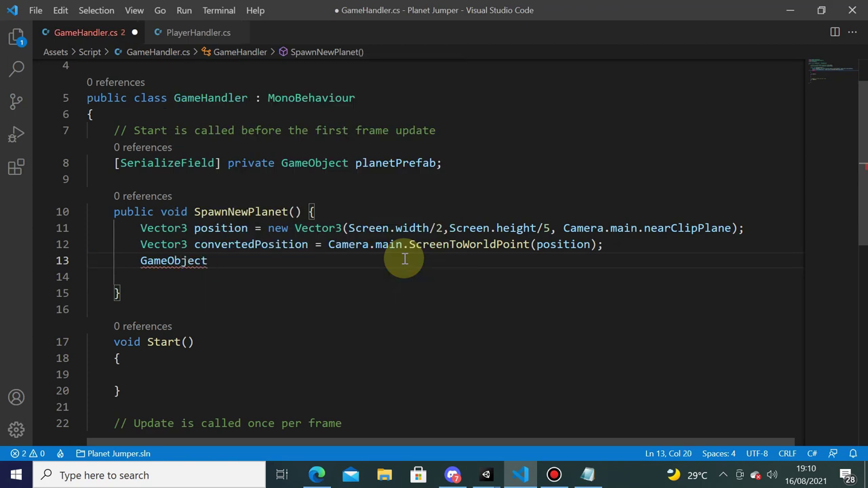
pyautogui.write('newPl')
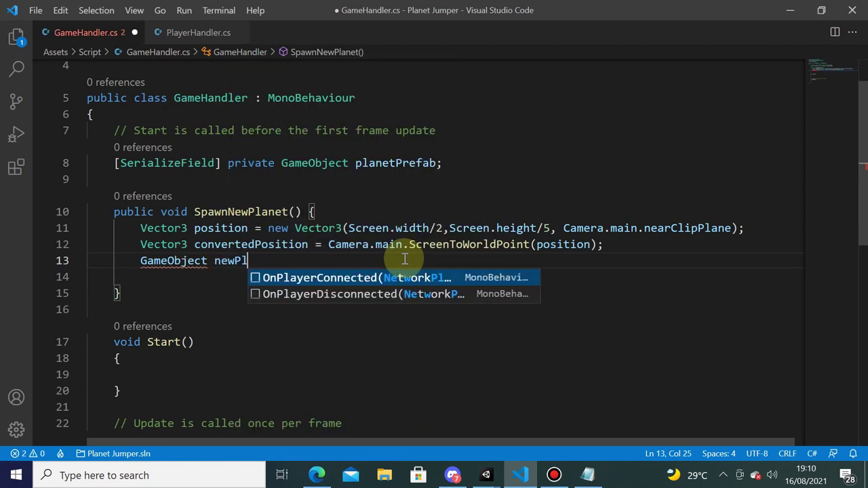
pyautogui.write('anet = ')
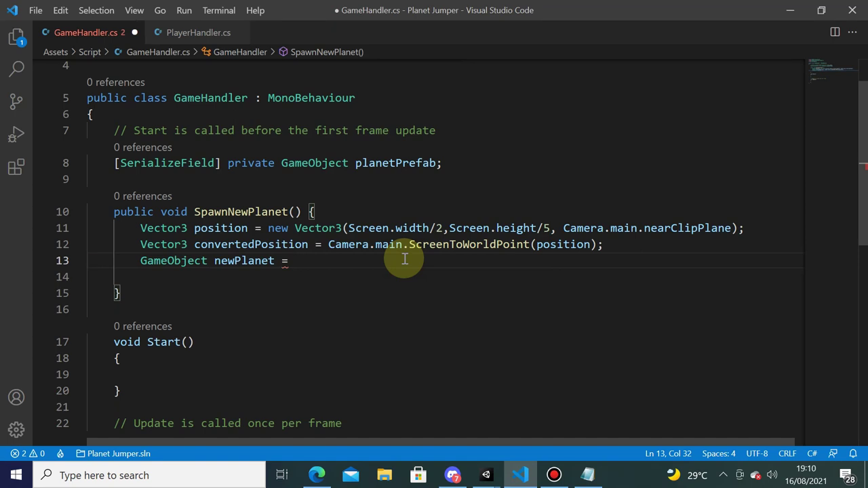
pyautogui.write('Insta')
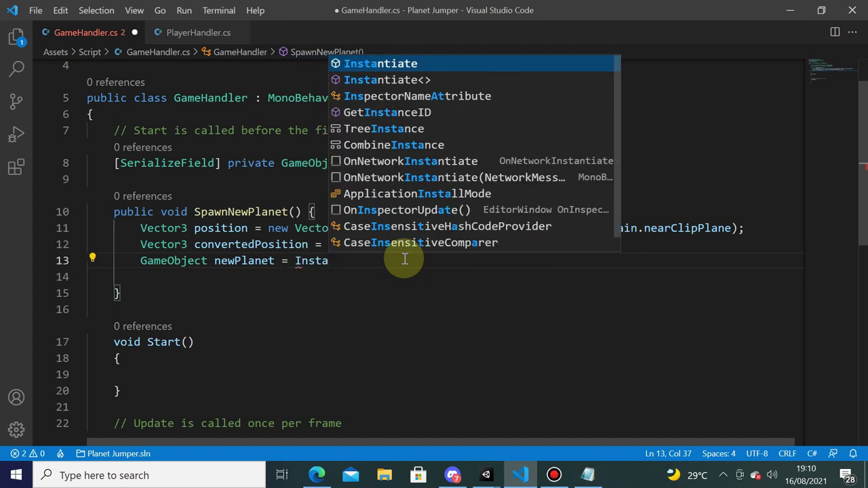
pyautogui.press('Tab')
pyautogui.write('(')
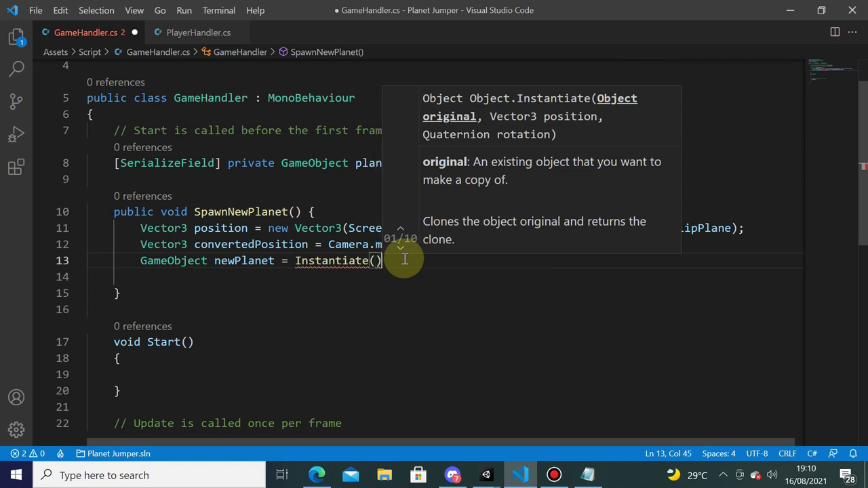
pyautogui.write(')')
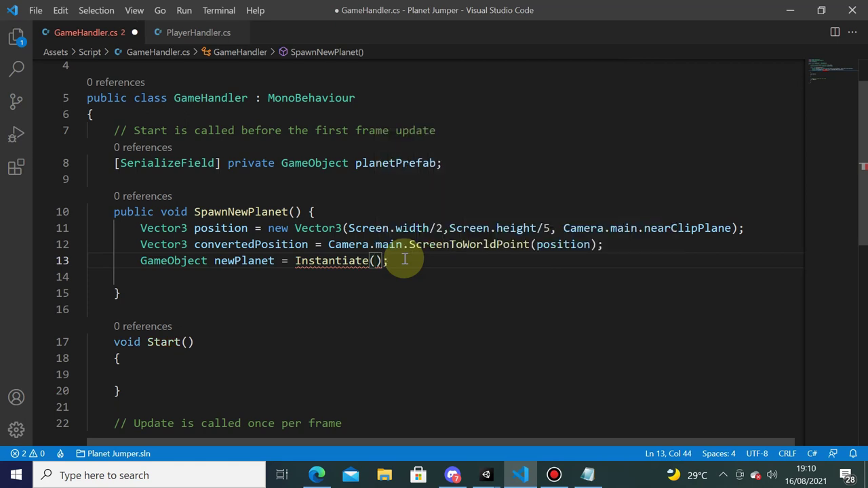
pyautogui.write('p')
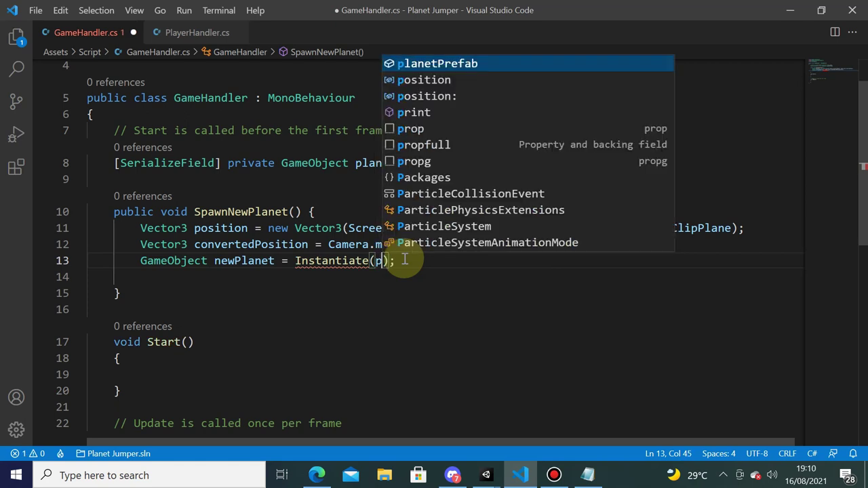
pyautogui.write('lanetP')
pyautogui.press('Tab')
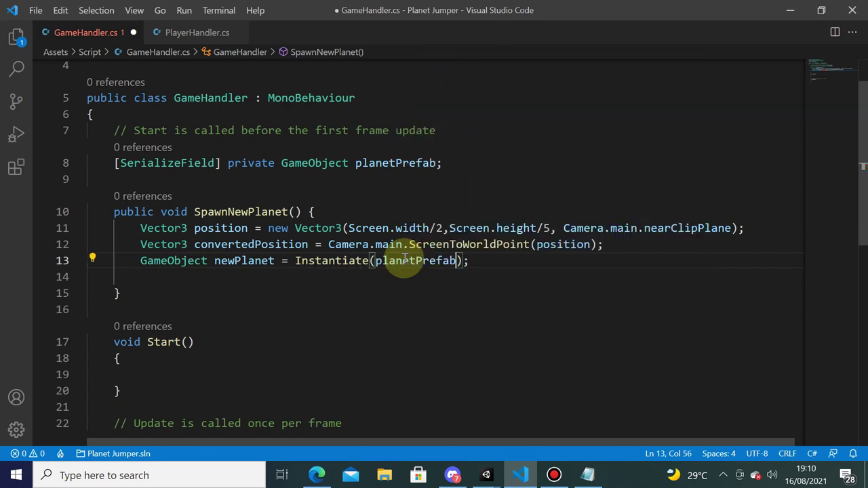
pyautogui.click(203, 163)
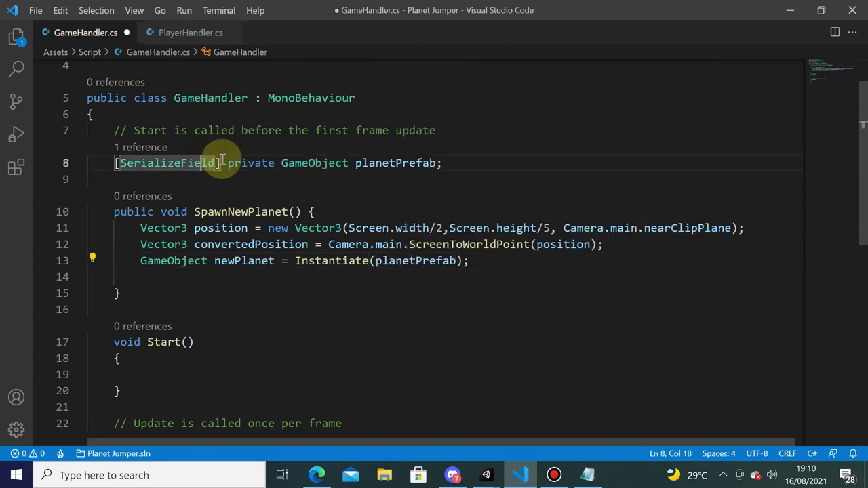
pyautogui.click(458, 259)
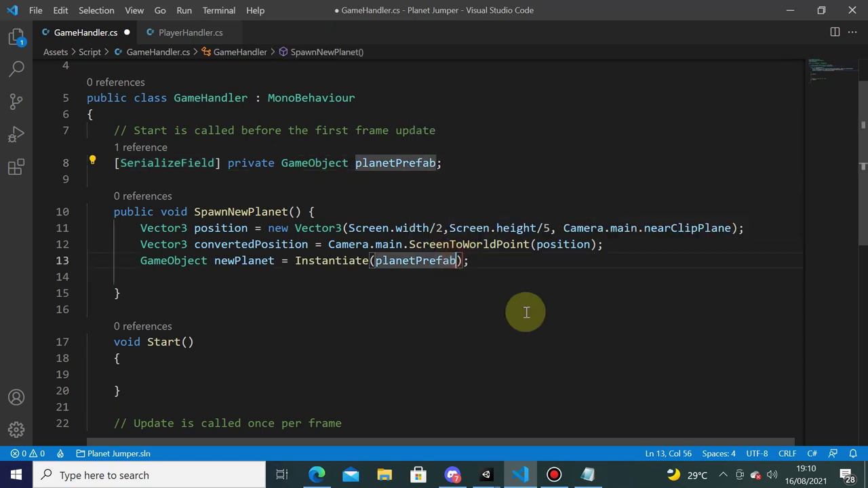
# - Complete the Instantiate arguments with convertedPosition and Quaternion.identity, and delete the blank line below
pyautogui.write(', ')
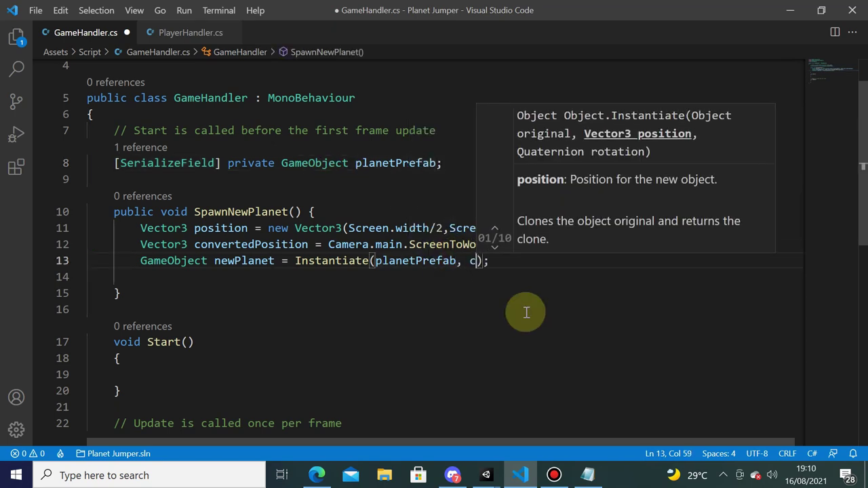
pyautogui.write('convert')
pyautogui.press('Tab')
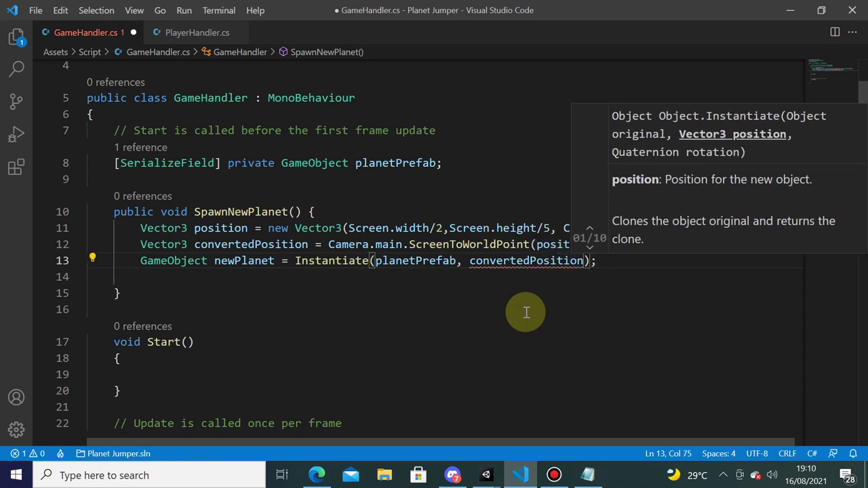
pyautogui.write(', ')
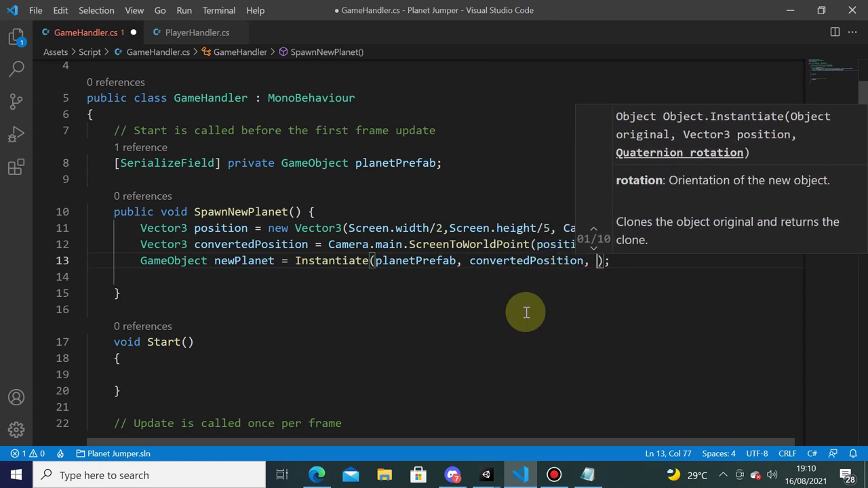
pyautogui.write('Qua')
pyautogui.press('Tab')
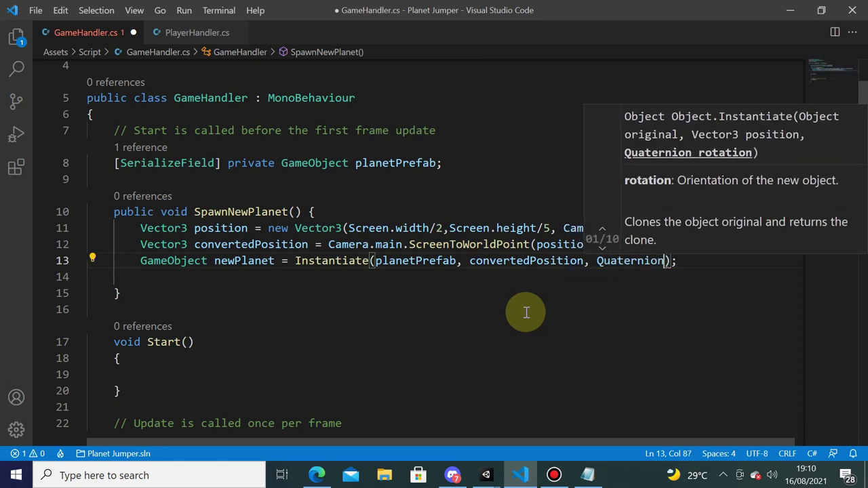
pyautogui.write('.id')
pyautogui.press('Tab')
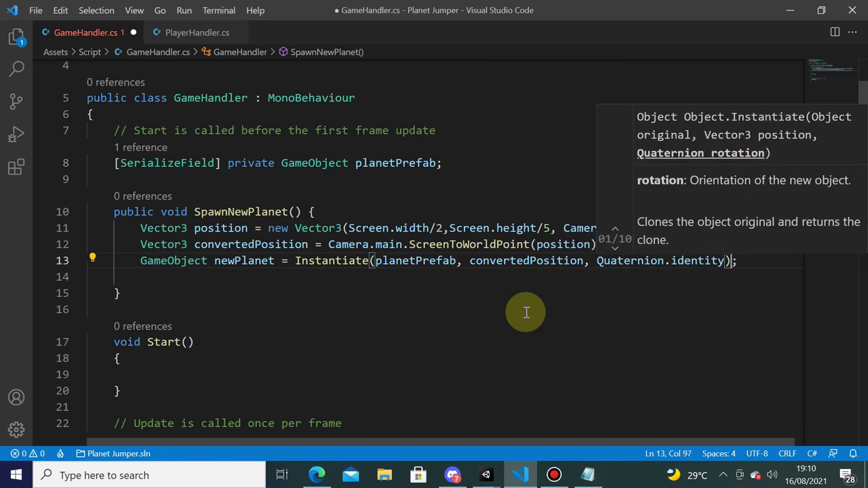
pyautogui.press('End')
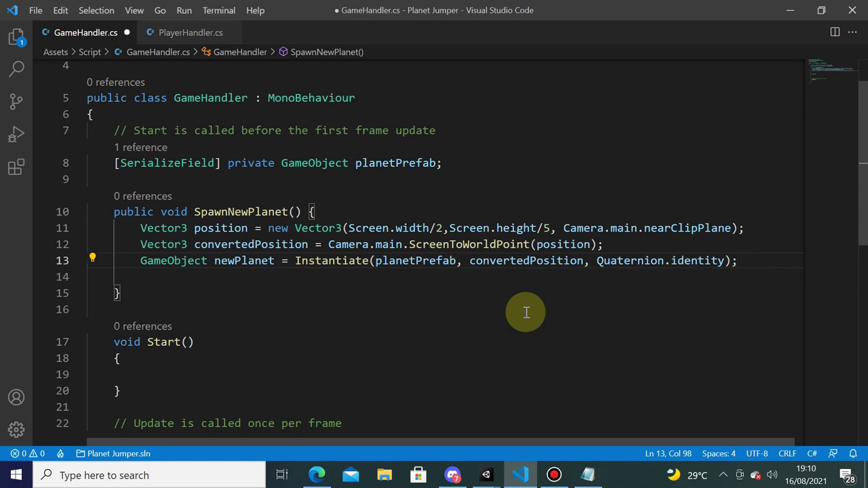
pyautogui.press('Delete')
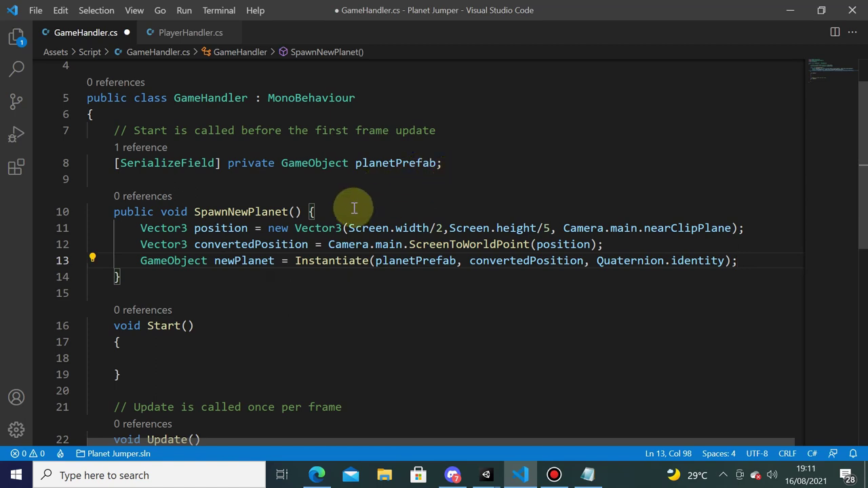
pyautogui.moveTo(383, 245)
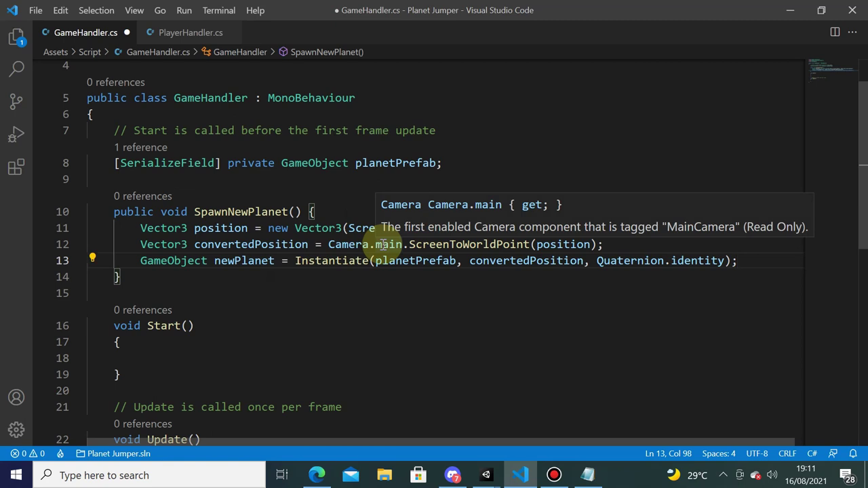
# - Declare a [SerializeField] private GameObject player field below planetPrefab
pyautogui.click(462, 141)
pyautogui.click(463, 156)
pyautogui.press('Return')
pyautogui.write('[')
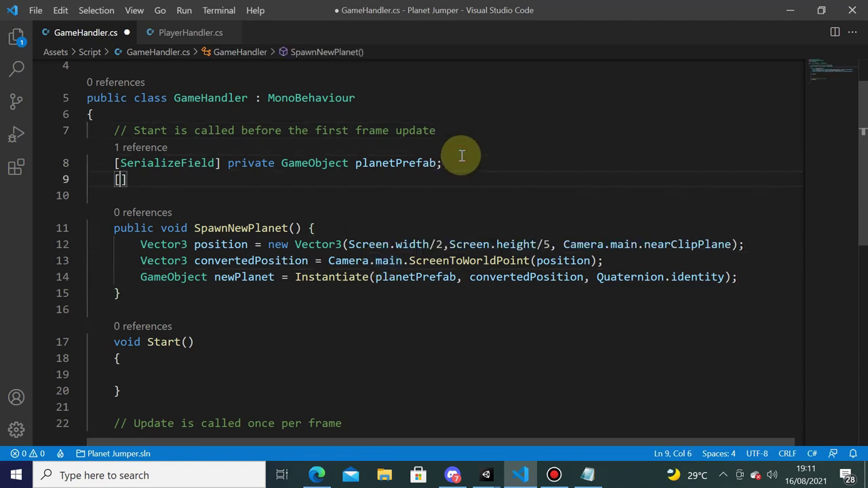
pyautogui.write('Ser')
pyautogui.press('Tab')
pyautogui.write('p')
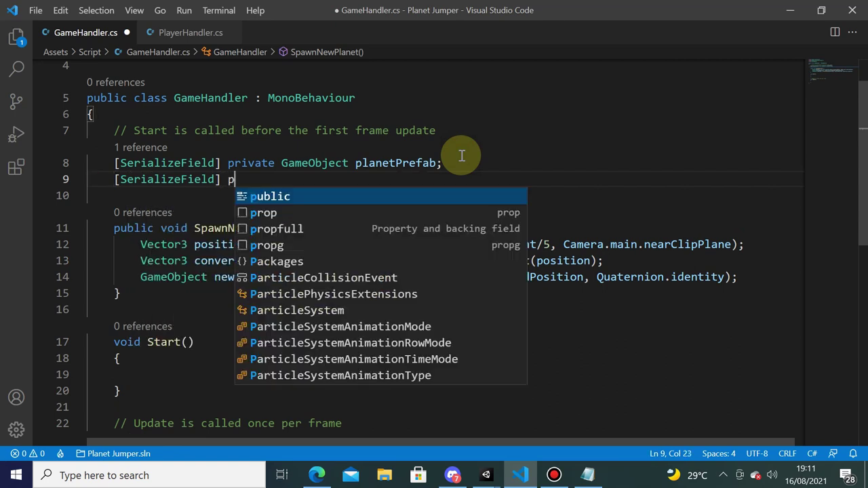
pyautogui.write('rivate Gam')
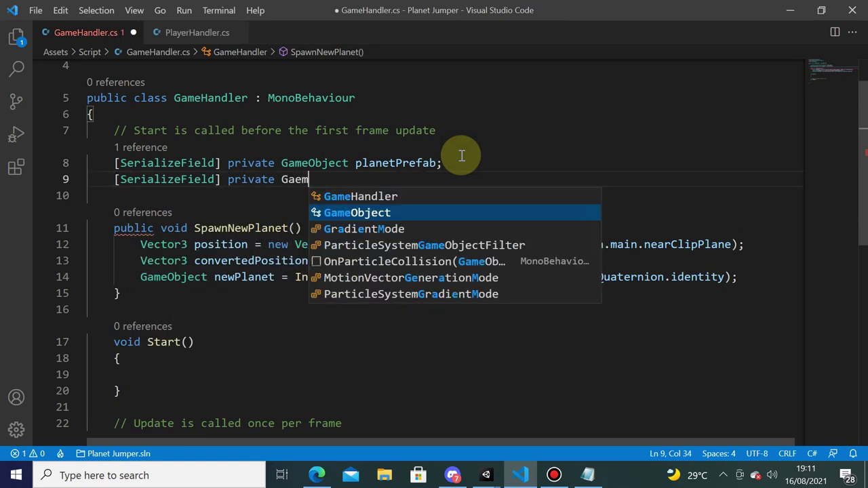
pyautogui.write('eOb')
pyautogui.press('Tab')
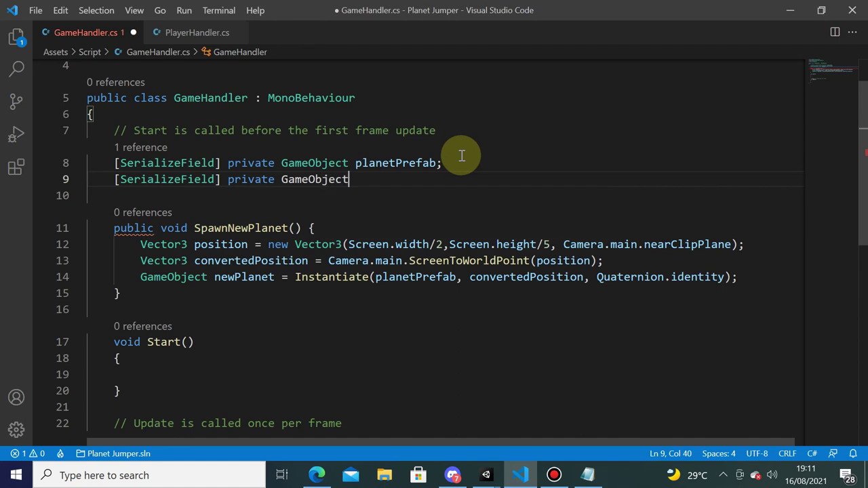
pyautogui.press('BackSpace')
pyautogui.write('pla')
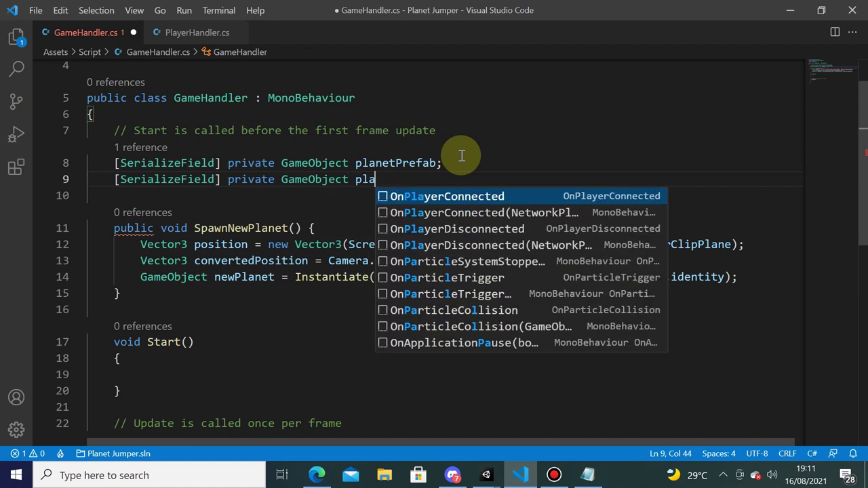
pyautogui.write('yer;')
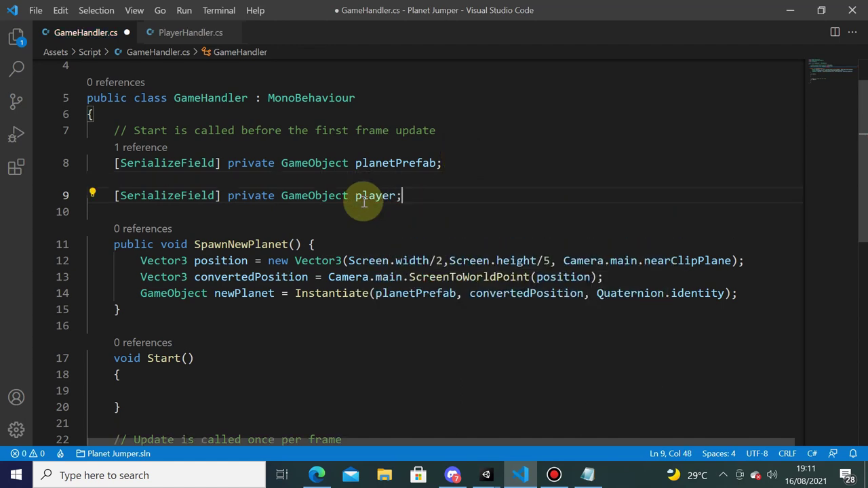
# - Call SpawnNewPlanet(); inside Start() and save GameHandler.cs
pyautogui.doubleClick(222, 247)
pyautogui.hotkey('ctrl', 'c')
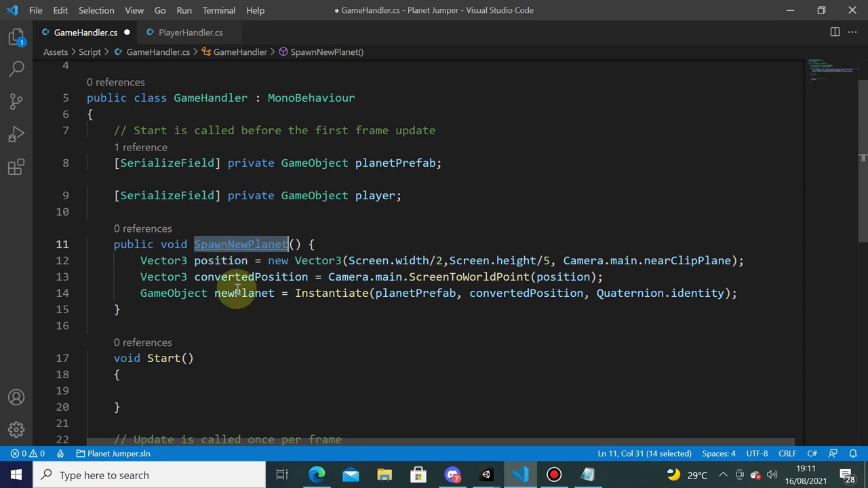
pyautogui.click(201, 378)
pyautogui.press('Return')
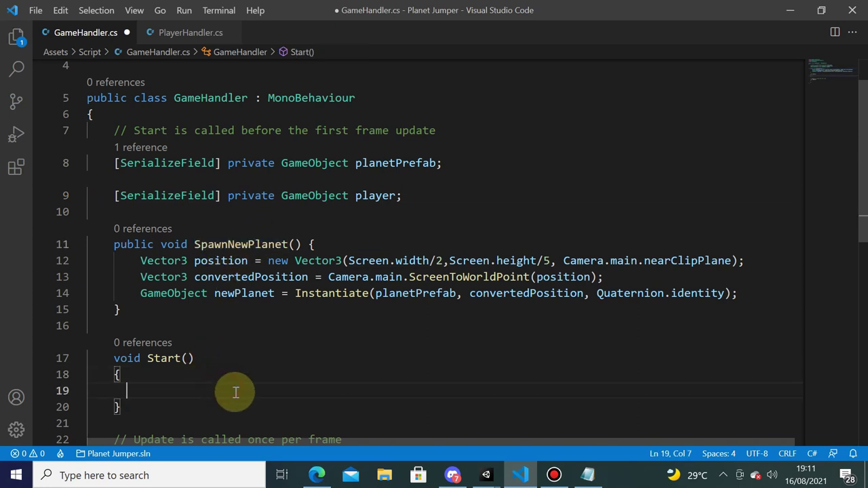
pyautogui.hotkey('ctrl', 'v')
pyautogui.write('();')
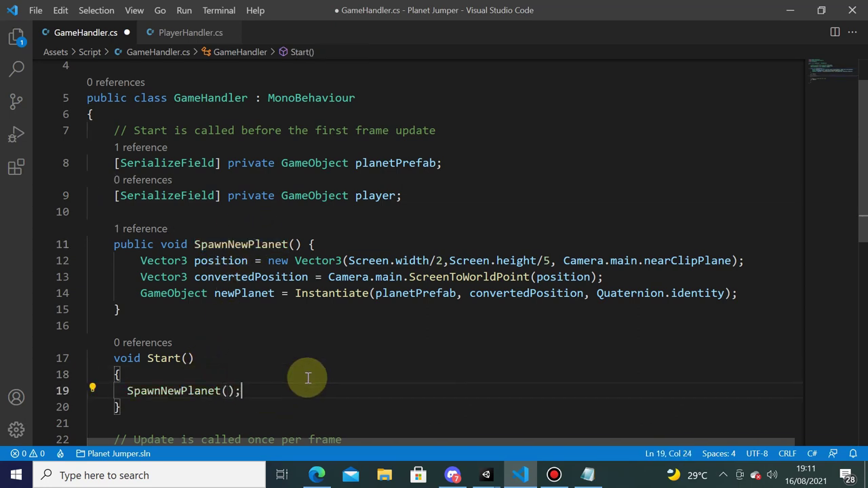
pyautogui.hotkey('ctrl', 's')
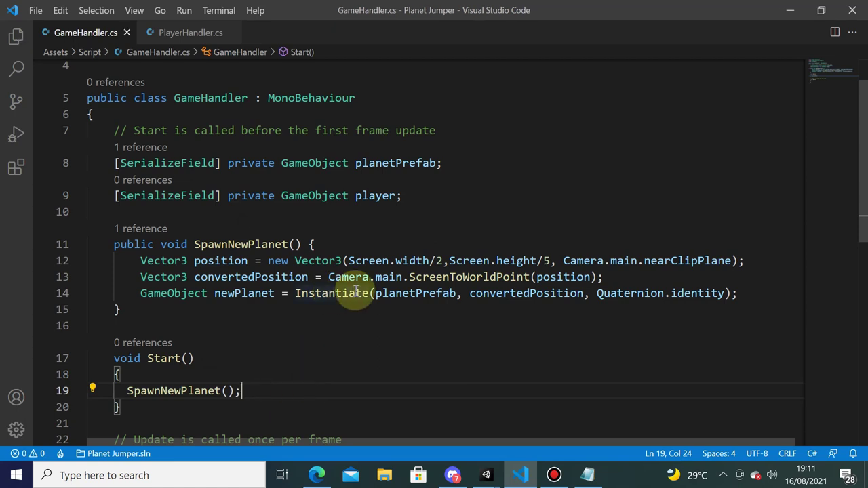
# - Switch to the Unity Editor and show the Script folder's contents
pyautogui.click(486, 477)
pyautogui.click(398, 367)
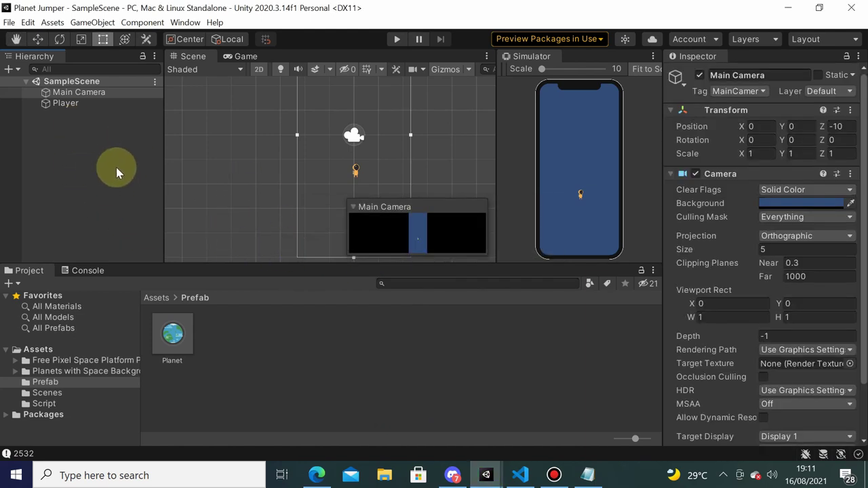
pyautogui.click(42, 403)
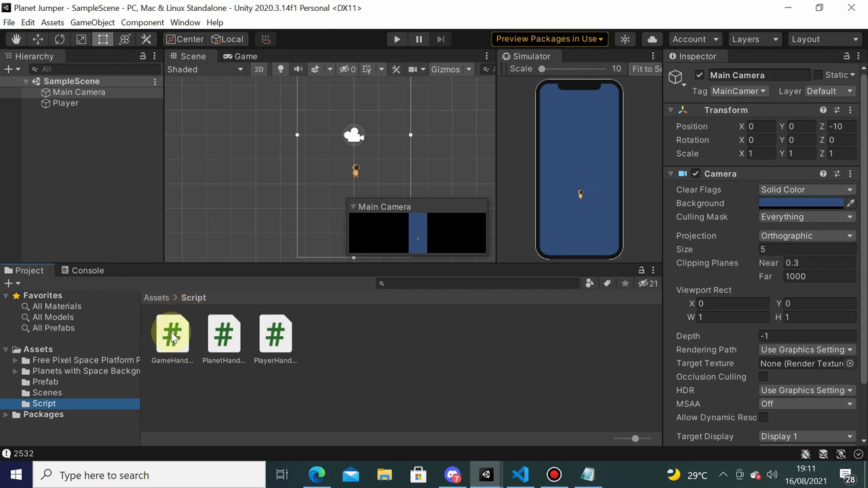
# - Create an empty object in the Hierarchy named GameHandler
pyautogui.rightClick(106, 135)
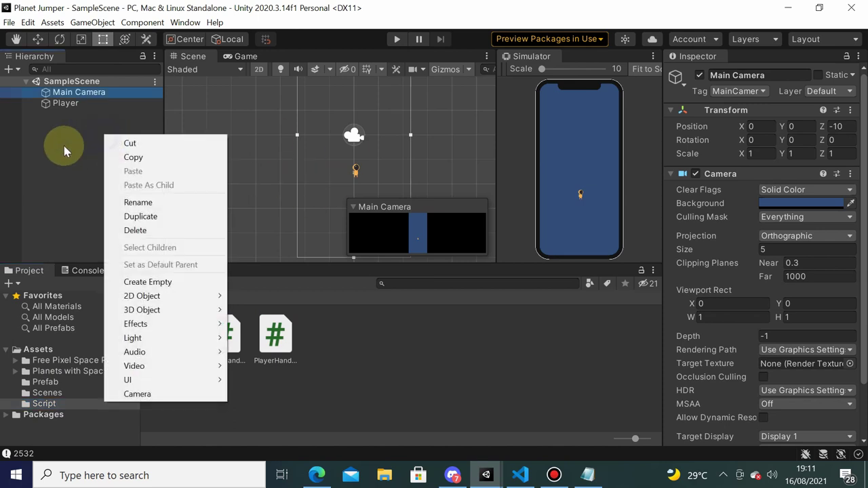
pyautogui.click(61, 139)
pyautogui.rightClick(75, 129)
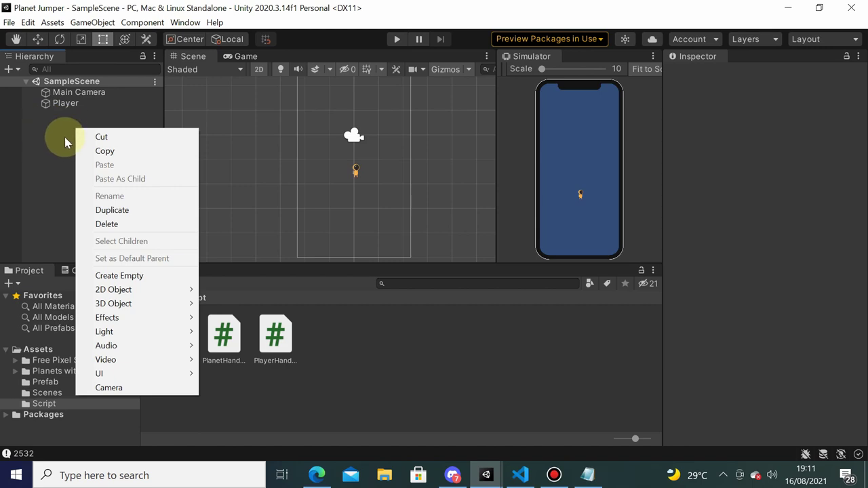
pyautogui.click(128, 277)
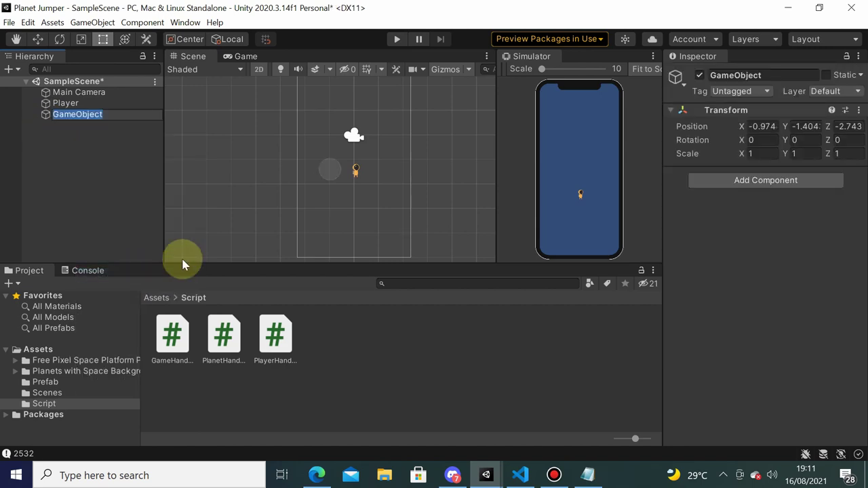
pyautogui.write('F')
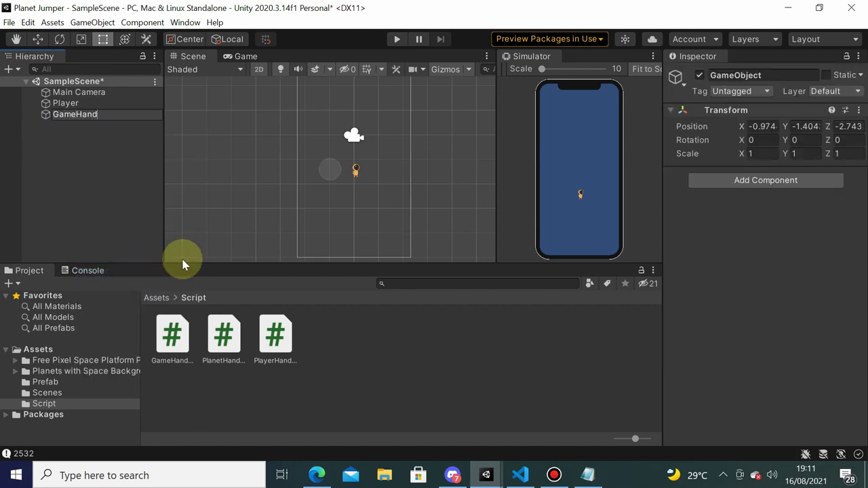
pyautogui.press('Return')
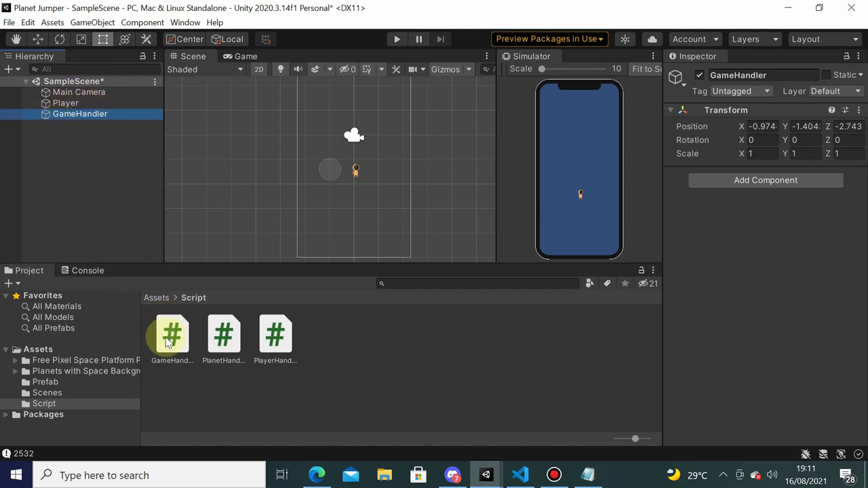
# - Attach the GameHandler.cs script to the GameHandler object
pyautogui.moveTo(171, 352)
pyautogui.mouseDown()
pyautogui.moveTo(106, 116)
pyautogui.moveTo(168, 352)
pyautogui.mouseUp()
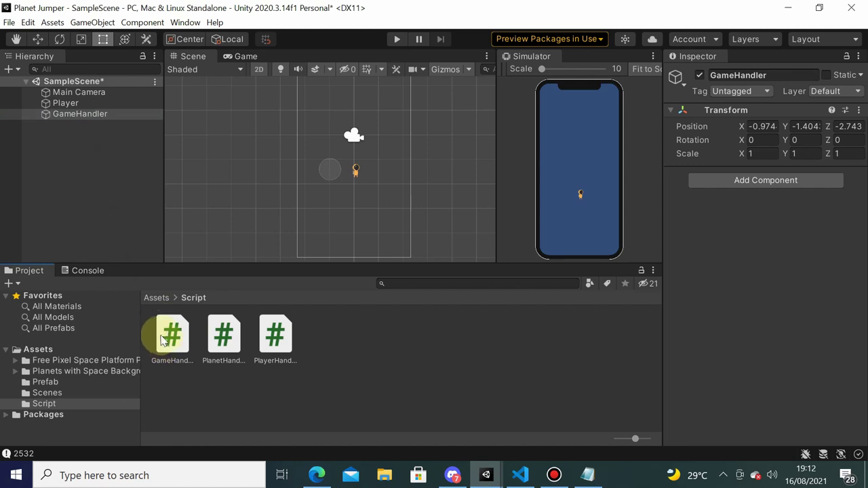
pyautogui.click(164, 325)
pyautogui.moveTo(163, 325); pyautogui.dragTo(85, 113)
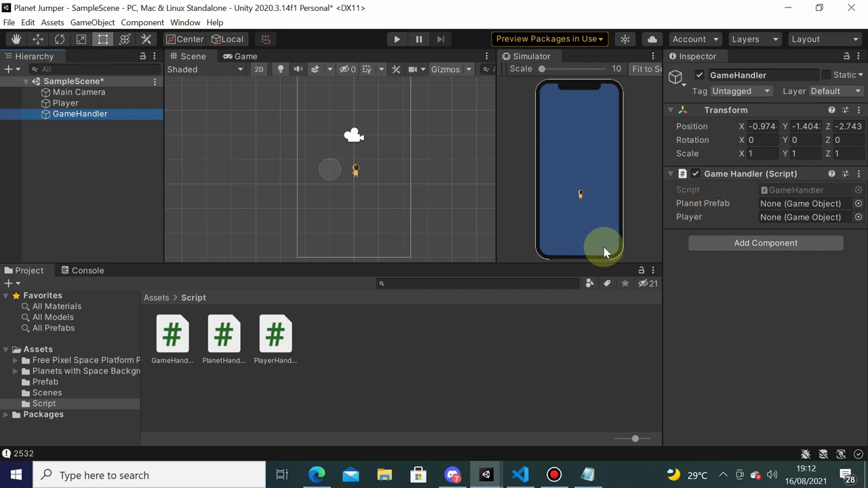
# - Assign the Planet prefab and the Player object to the Planet Prefab and Player fields
pyautogui.click(68, 382)
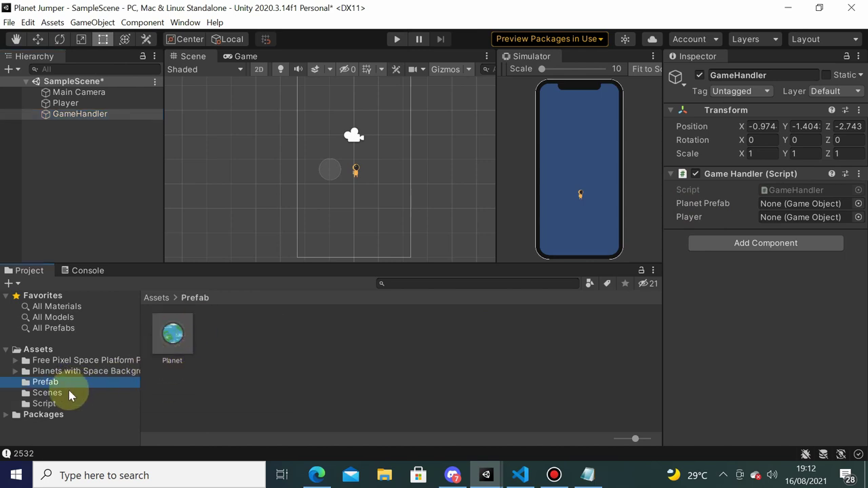
pyautogui.moveTo(172, 332)
pyautogui.mouseDown()
pyautogui.moveTo(708, 253)
pyautogui.moveTo(787, 212)
pyautogui.mouseUp()
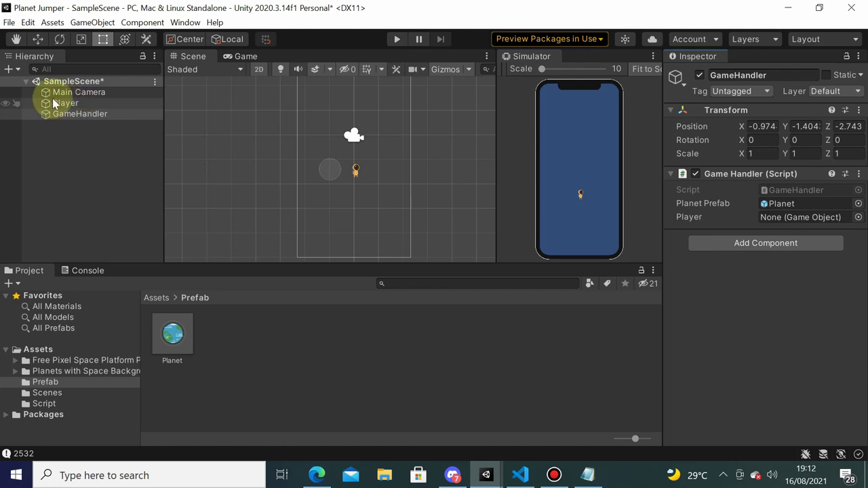
pyautogui.moveTo(59, 103)
pyautogui.mouseDown()
pyautogui.moveTo(779, 228)
pyautogui.moveTo(780, 218)
pyautogui.mouseUp()
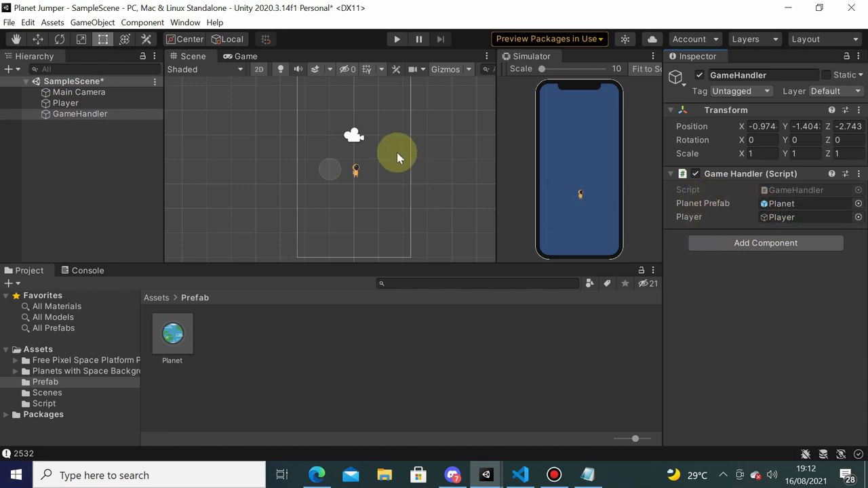
# - Play the game, view the NullReferenceException in the Console, and jump to PlayerHandler.cs line 31
pyautogui.click(402, 40)
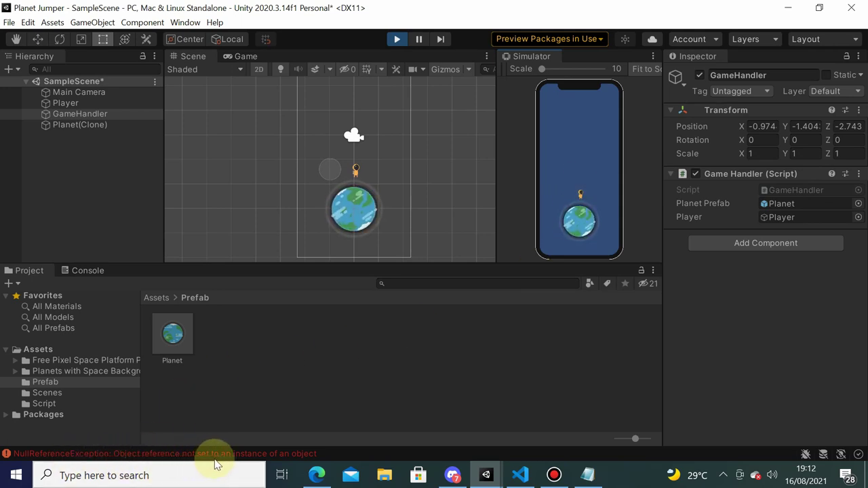
pyautogui.click(134, 460)
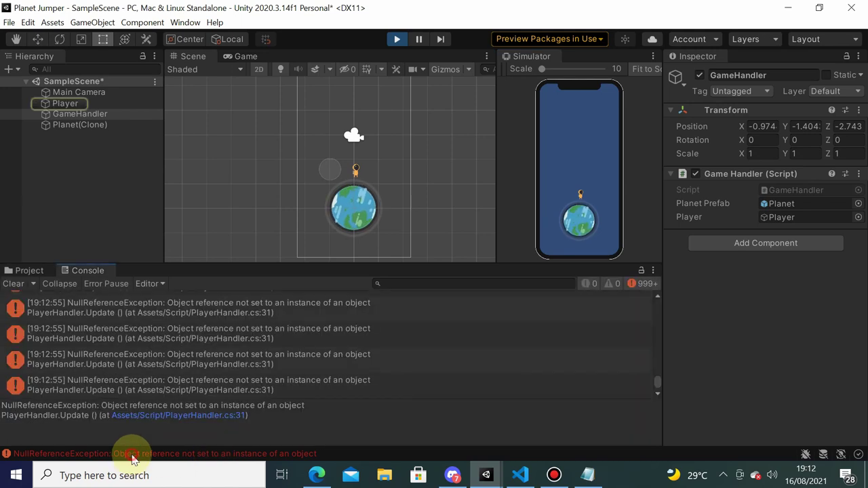
pyautogui.click(281, 403)
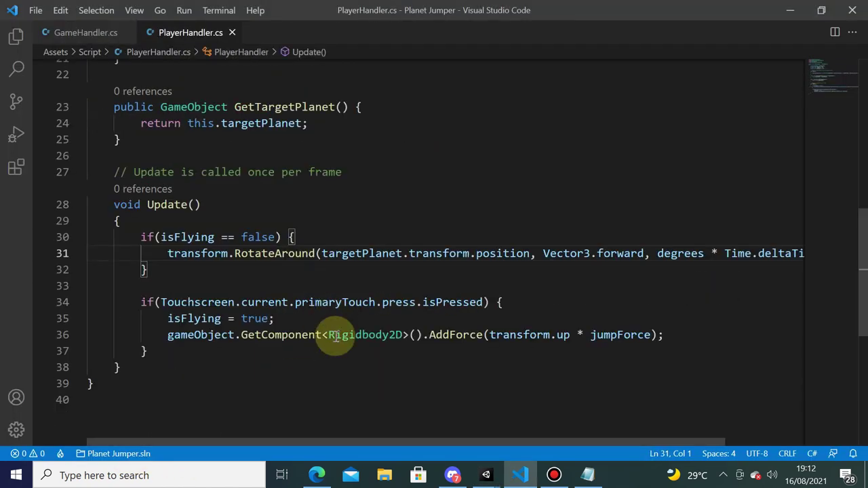
# - Highlight targetPlanet on line 31, check its declaration above, then return to the running game in Unity
pyautogui.doubleClick(348, 254)
pyautogui.scroll(2, 348, 238)
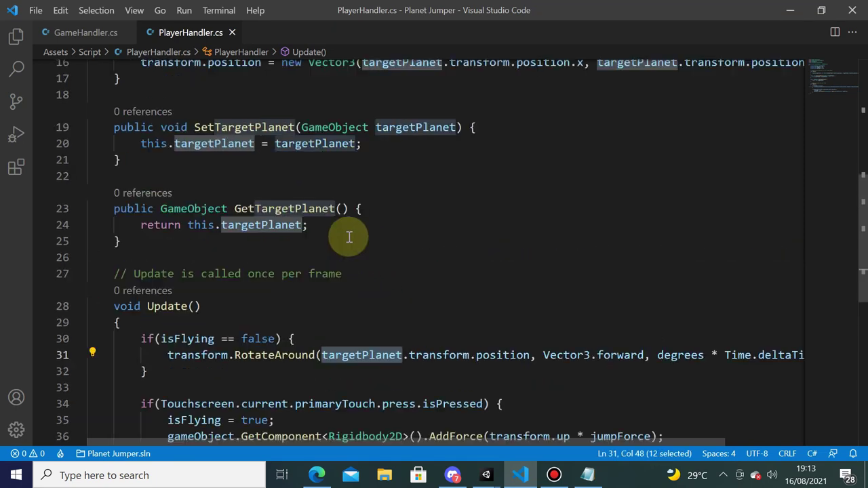
pyautogui.scroll(2, 355, 243)
pyautogui.scroll(1, 400, 232)
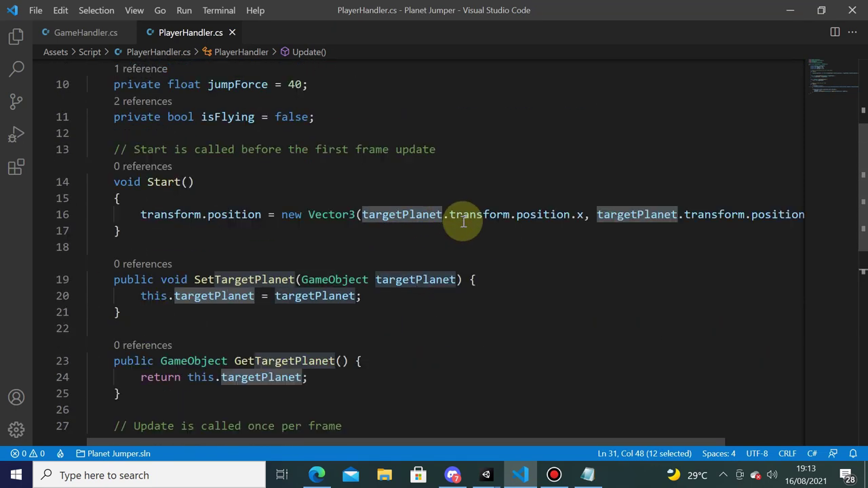
pyautogui.scroll(1, 464, 223)
pyautogui.scroll(1, 326, 183)
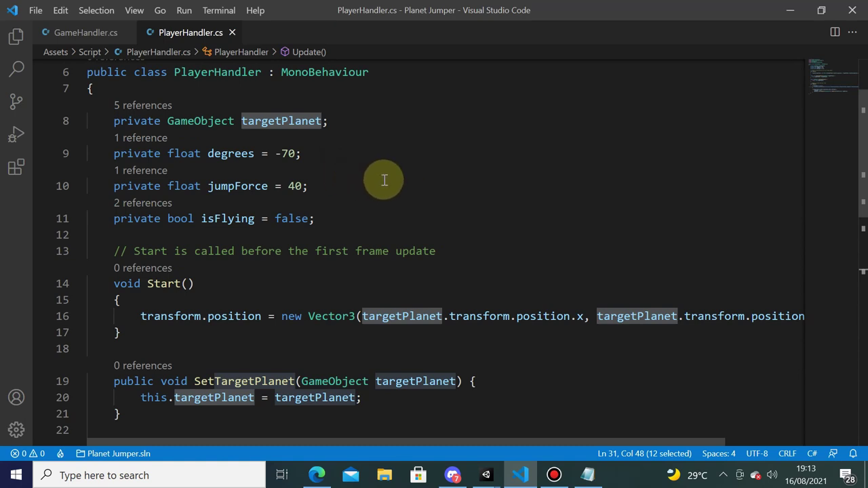
pyautogui.scroll(-1, 384, 183)
pyautogui.scroll(-2, 388, 190)
pyautogui.scroll(-1, 387, 197)
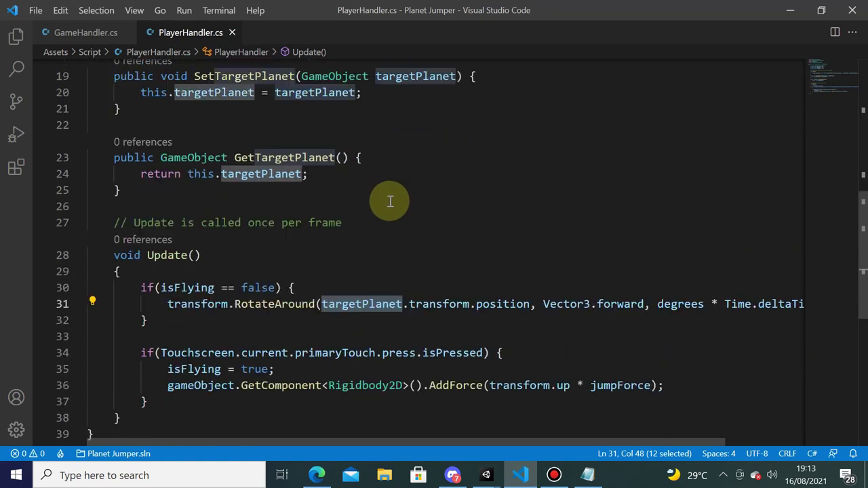
pyautogui.scroll(-1, 390, 201)
pyautogui.hotkey('alt', 'Tab')
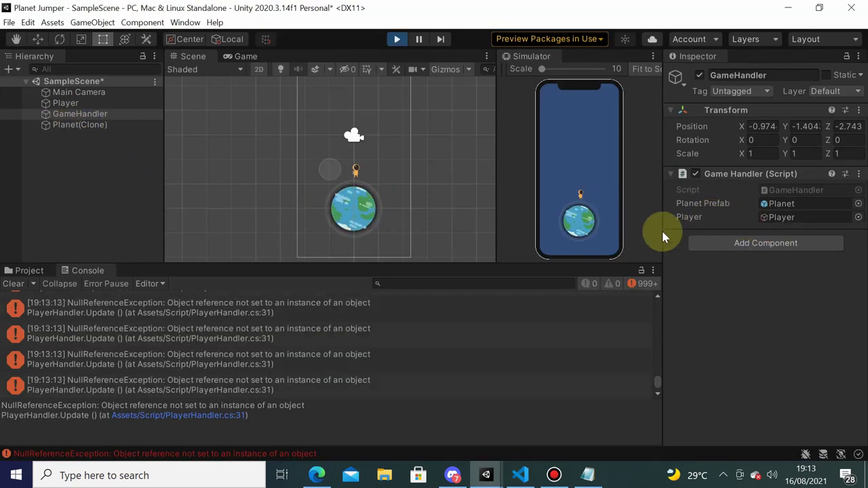
# - Inspect the Player object's components and stop the running game
pyautogui.doubleClick(68, 103)
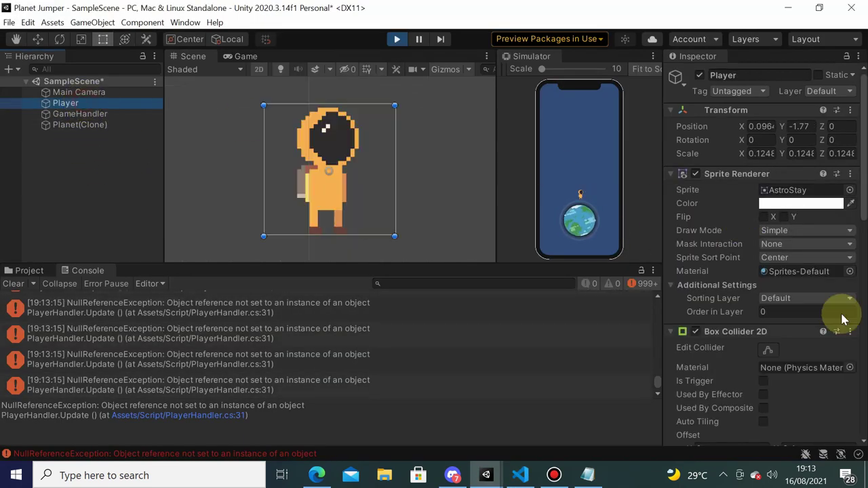
pyautogui.scroll(-5, 817, 379)
pyautogui.scroll(-5, 817, 378)
pyautogui.scroll(6, 799, 302)
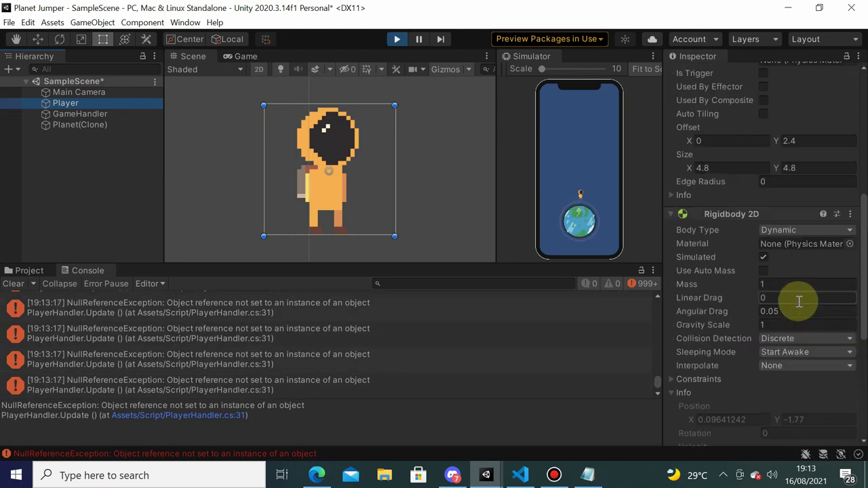
pyautogui.scroll(-5, 802, 315)
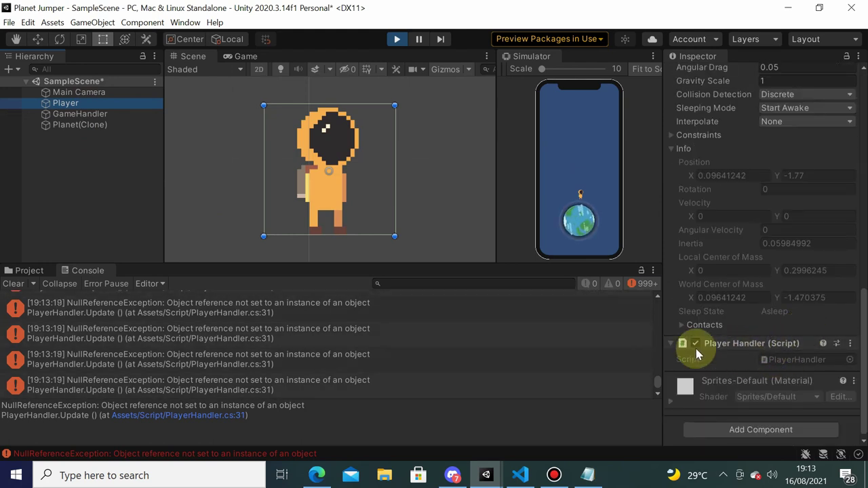
pyautogui.click(397, 38)
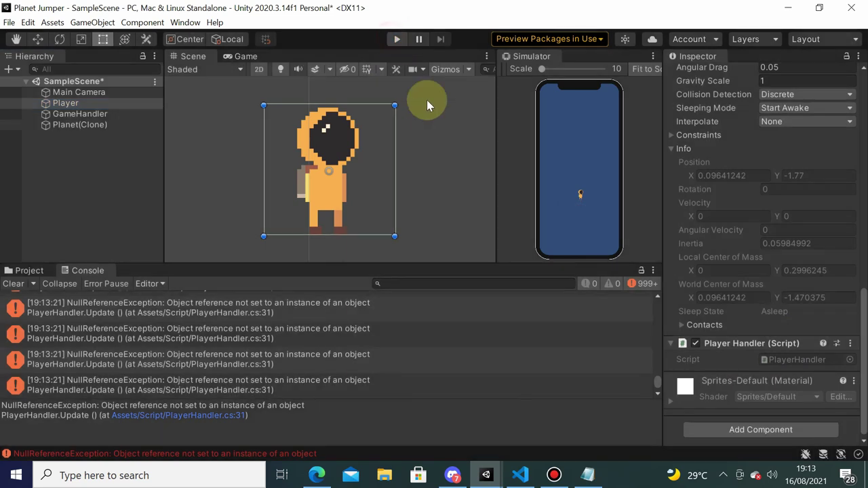
# - Select the GameHandler object and show the Script folder in the Project panel
pyautogui.doubleClick(80, 114)
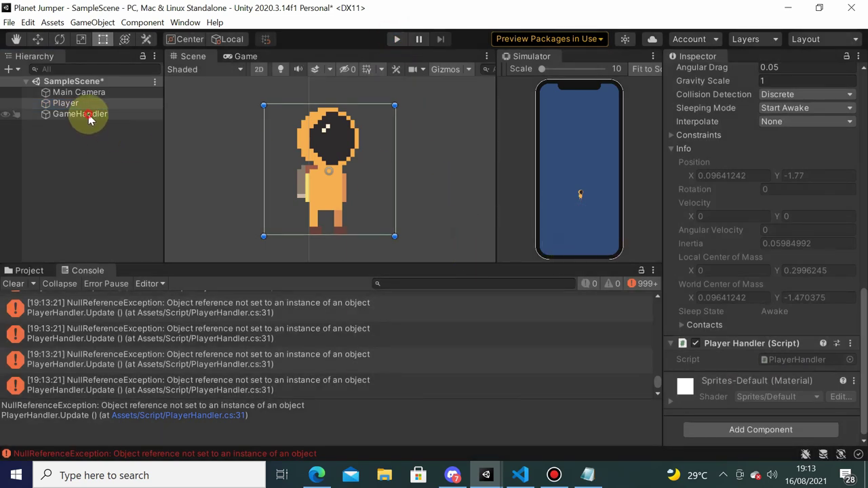
pyautogui.click(25, 270)
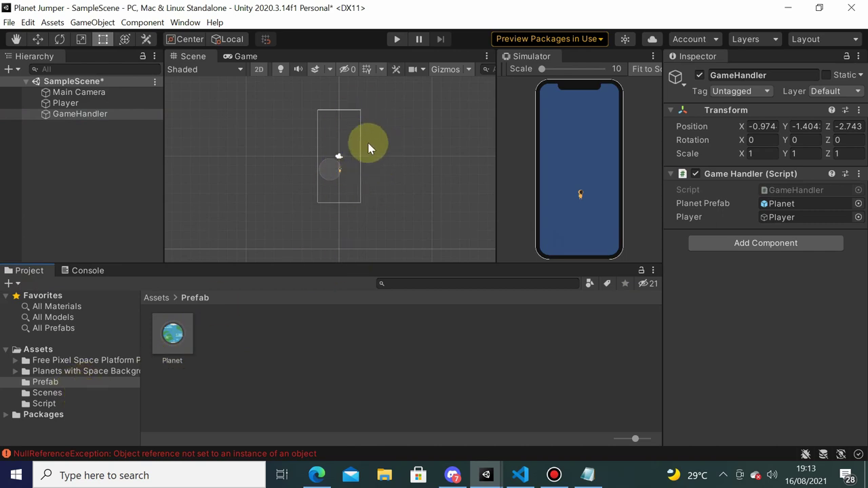
pyautogui.click(44, 404)
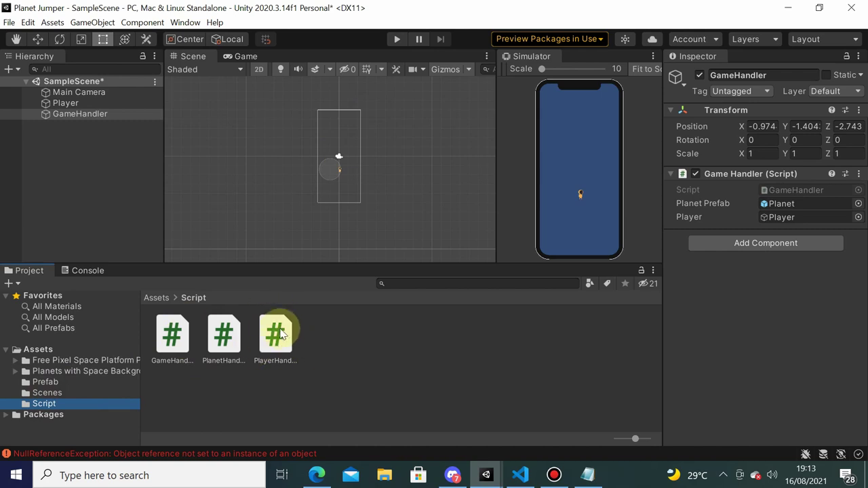
# - Open PlayerHandler.cs to review SetTargetPlanet and GetTargetPlanet, then view GameHandler's Start method
pyautogui.doubleClick(261, 348)
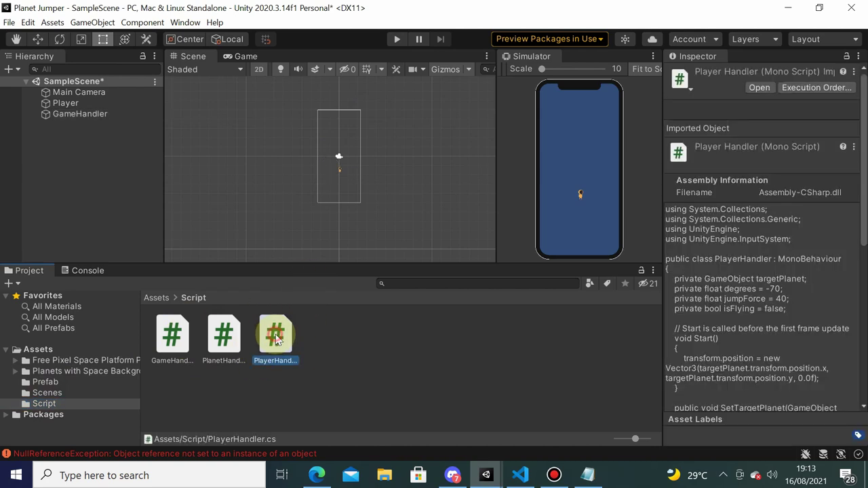
pyautogui.click(416, 246)
pyautogui.scroll(-4, 420, 247)
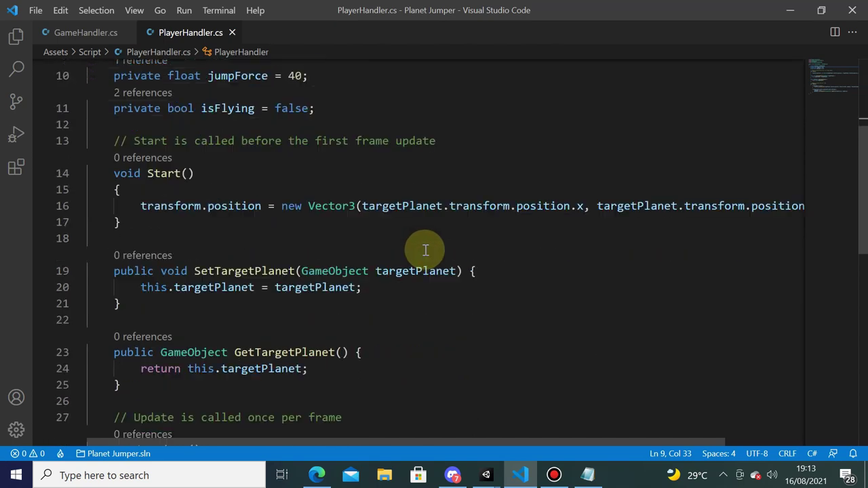
pyautogui.moveTo(112, 220); pyautogui.dragTo(202, 333)
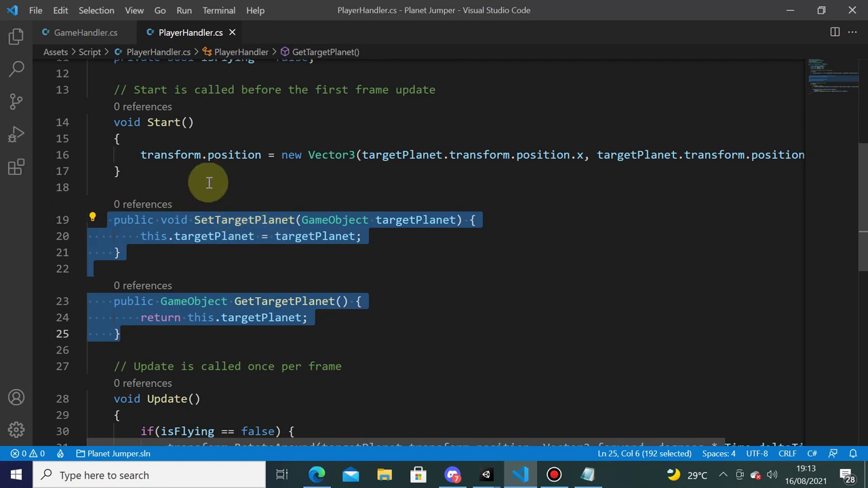
pyautogui.click(117, 32)
pyautogui.scroll(-2, 286, 333)
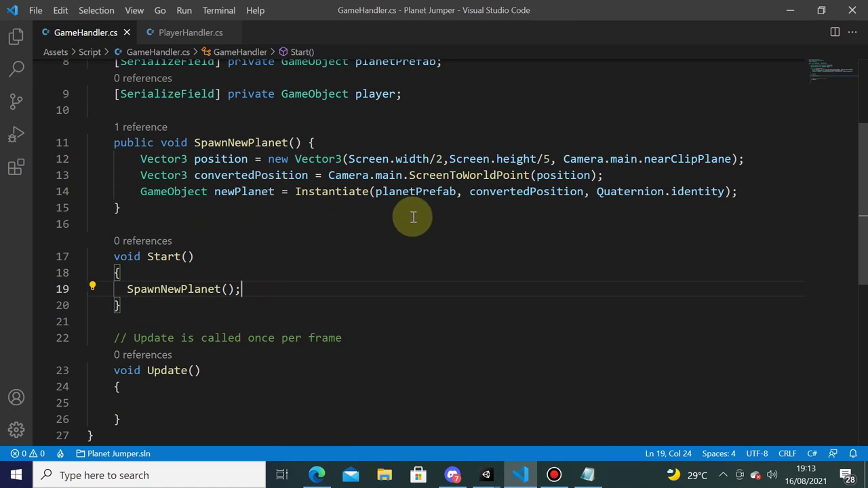
# - Begin a new Start() line declaring PlayerHandler playerHandler = player.GetComponent
pyautogui.press('Return')
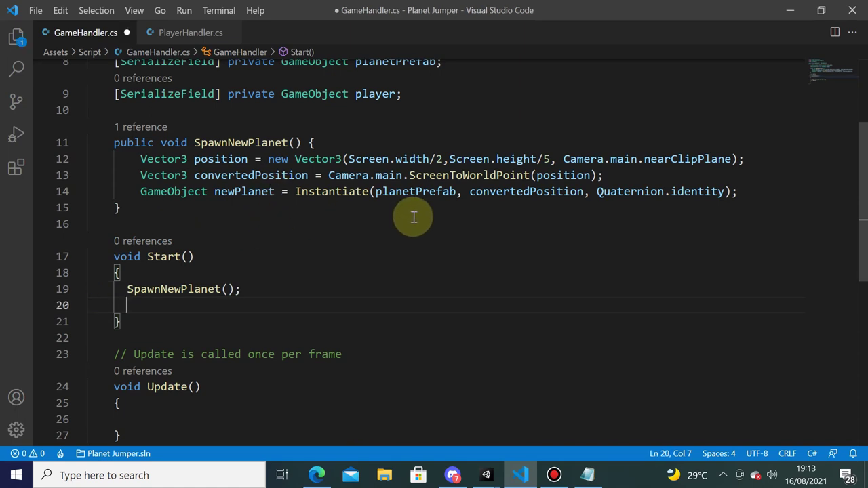
pyautogui.write('Ga')
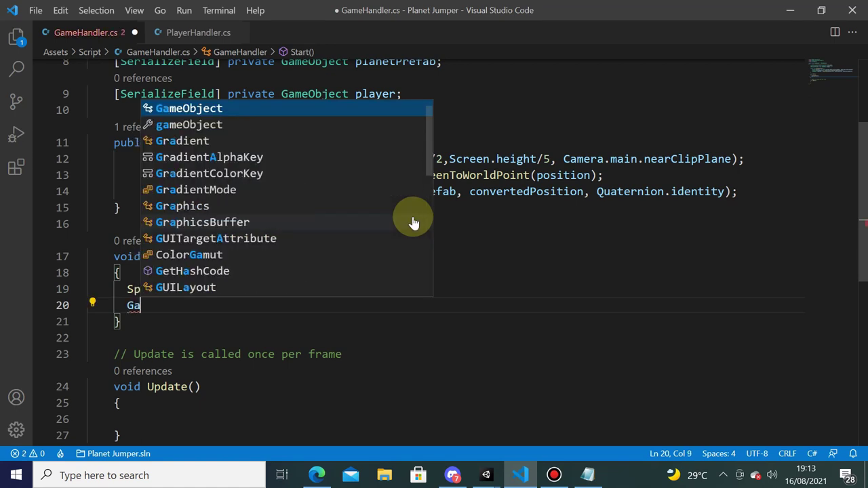
pyautogui.press('BackSpace')
pyautogui.press('BackSpace')
pyautogui.write('layer')
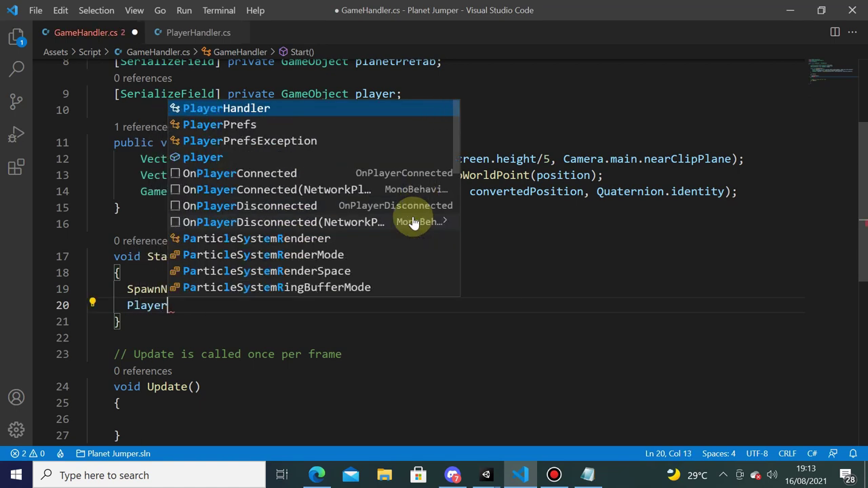
pyautogui.write('Han')
pyautogui.press('Tab')
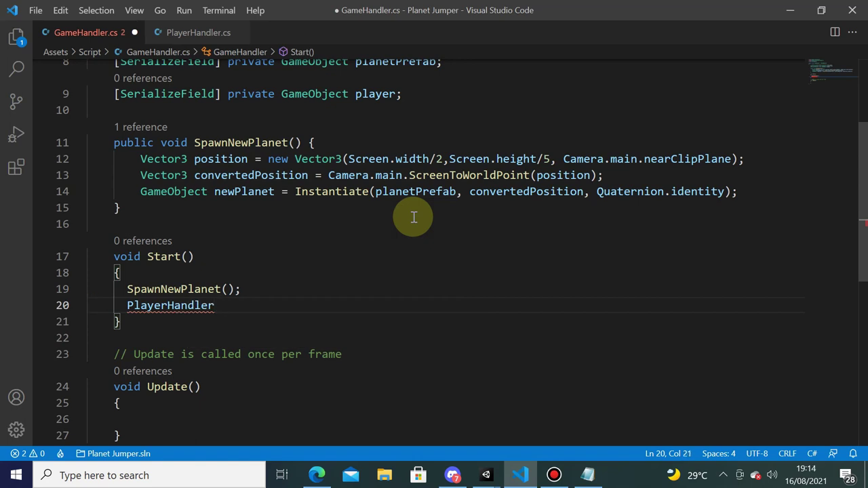
pyautogui.write('player')
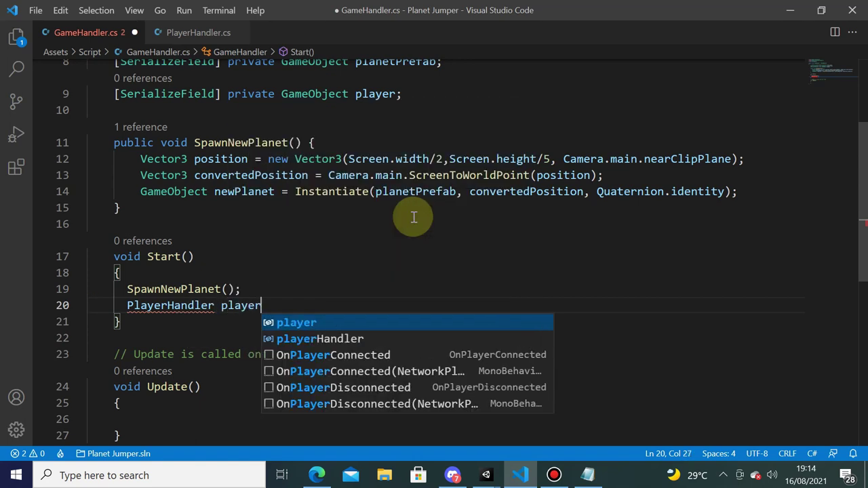
pyautogui.write('Handler = ')
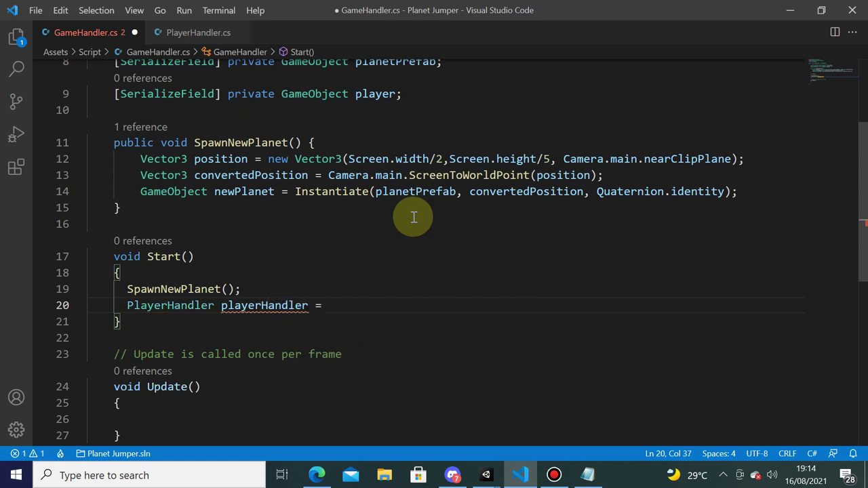
pyautogui.write('player.')
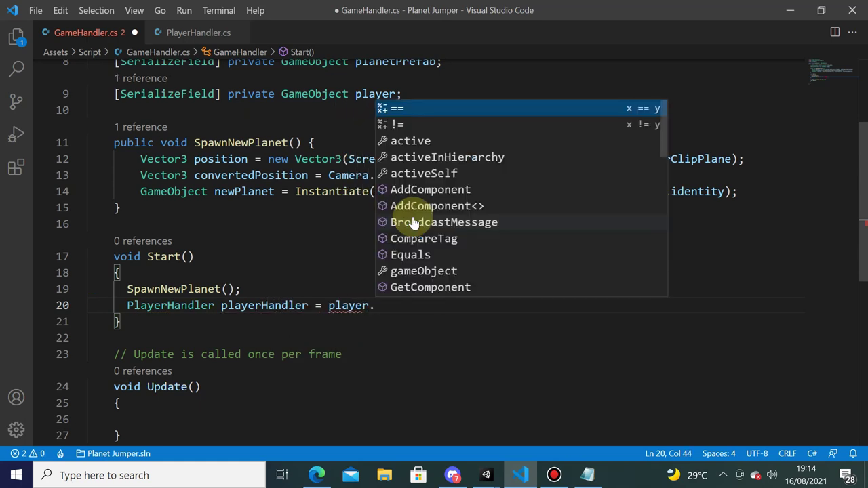
pyautogui.write('Get')
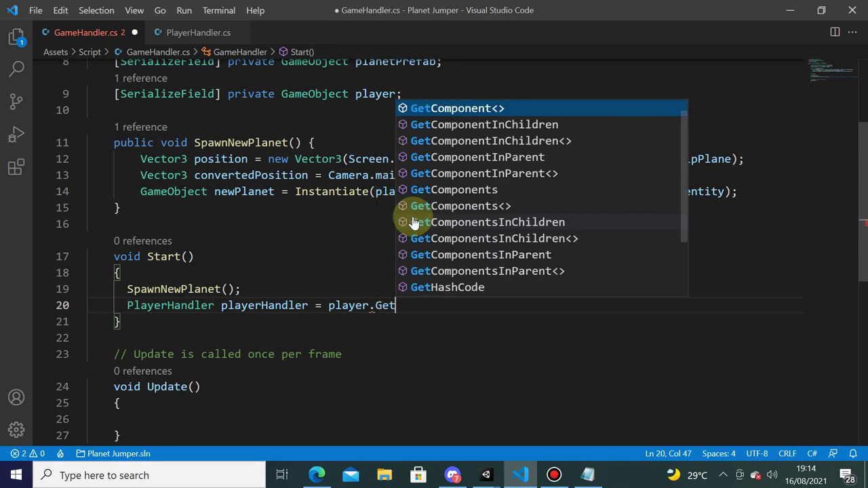
pyautogui.press('Return')
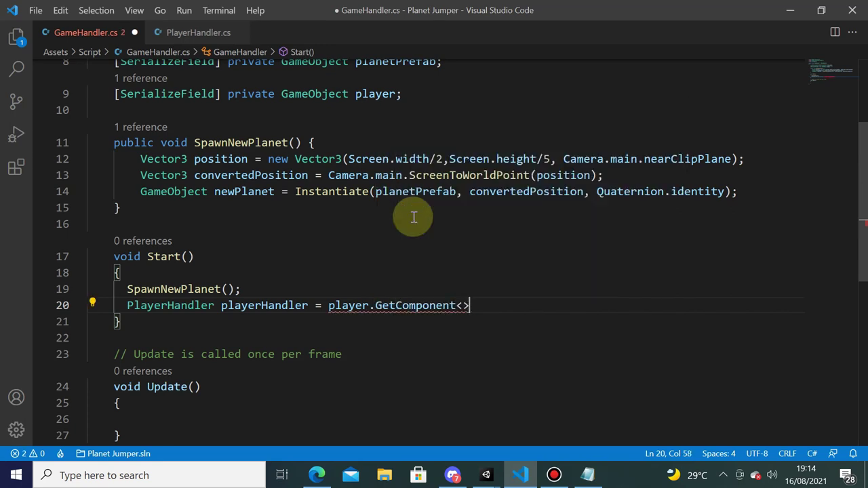
# - Complete the call as GetComponent<PlayerHandler>(); and close the References peek
pyautogui.write('PlayerH')
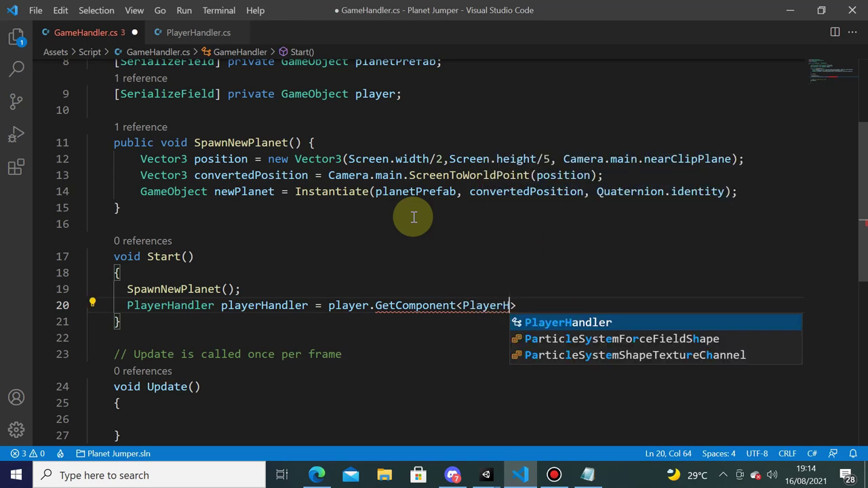
pyautogui.press('Return')
pyautogui.hotkey('ctrl', 's')
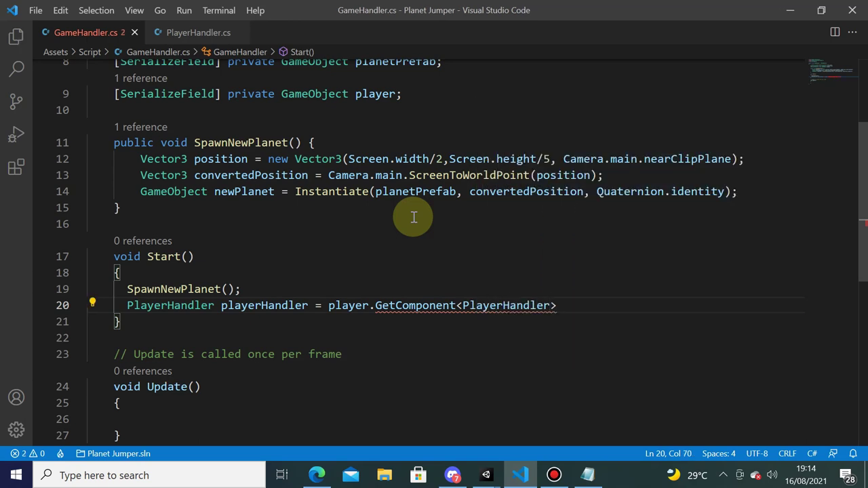
pyautogui.press('Right')
pyautogui.hotkey('shift', 'F12')
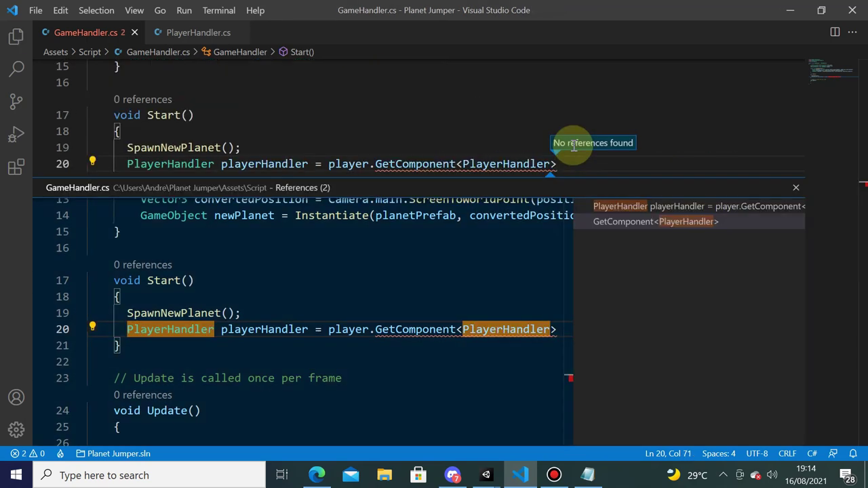
pyautogui.write('();')
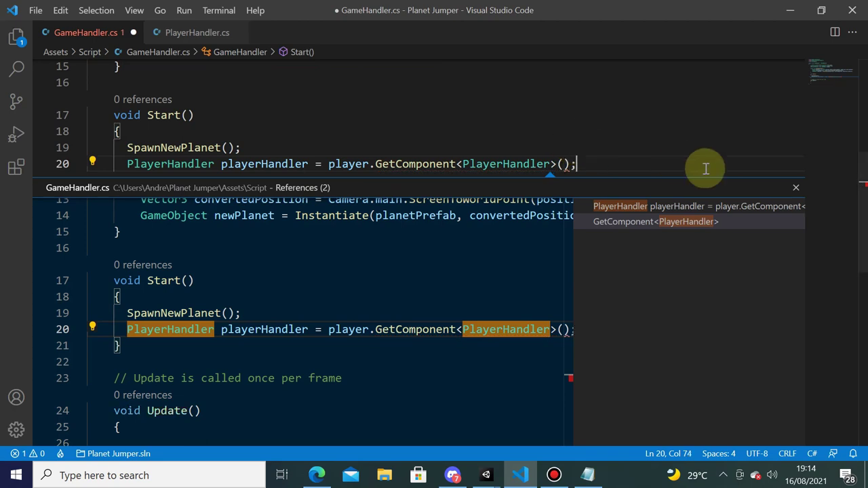
pyautogui.click(796, 187)
pyautogui.scroll(1, 507, 196)
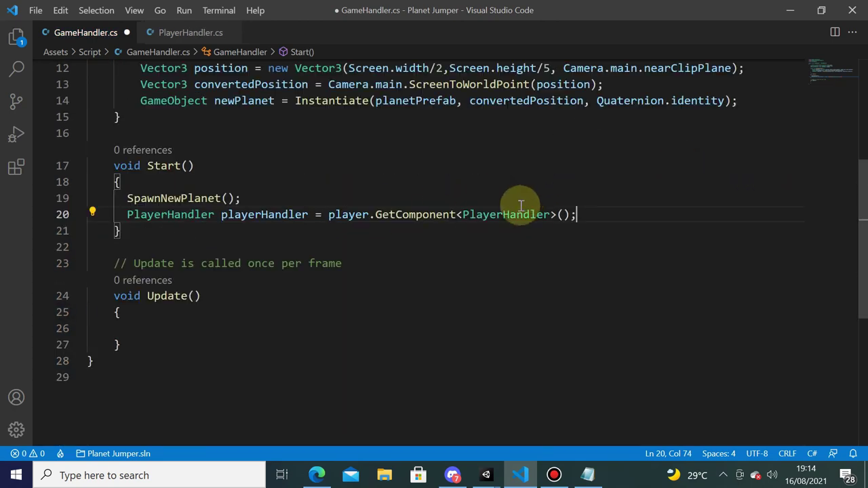
# - Add a playerHandler.SetTargetPlanet() call on a new line in Start()
pyautogui.press('Return')
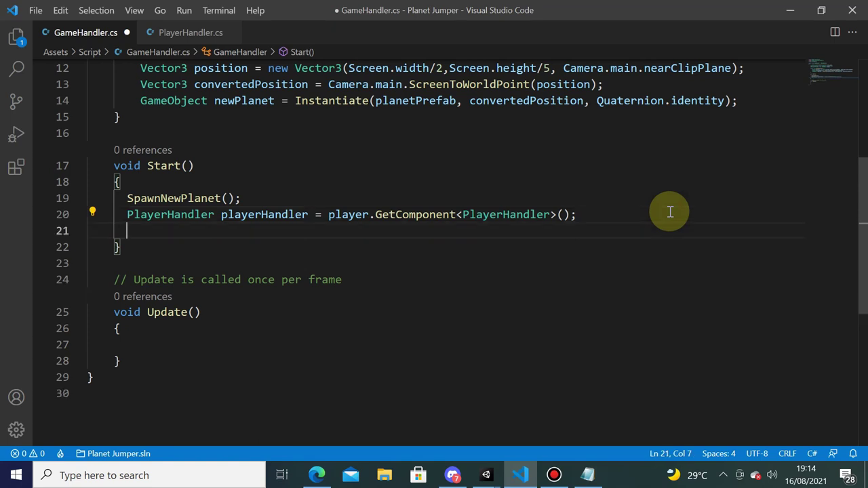
pyautogui.write('play')
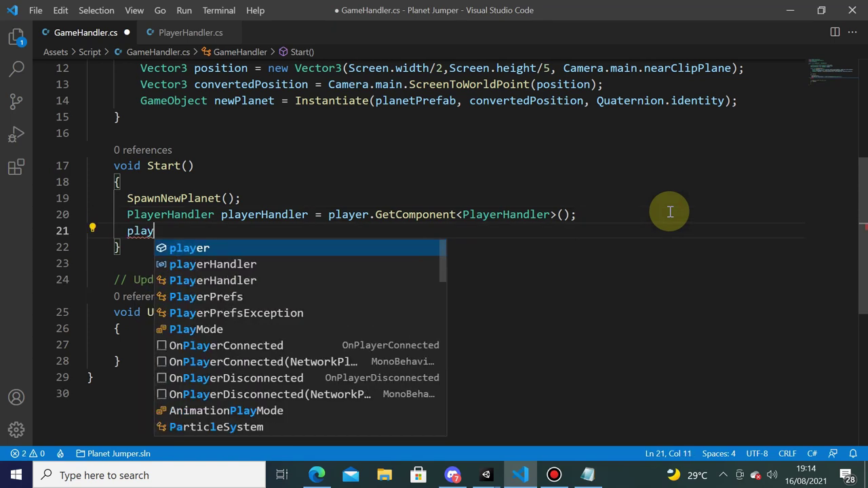
pyautogui.press('Down')
pyautogui.press('Tab')
pyautogui.write('.se')
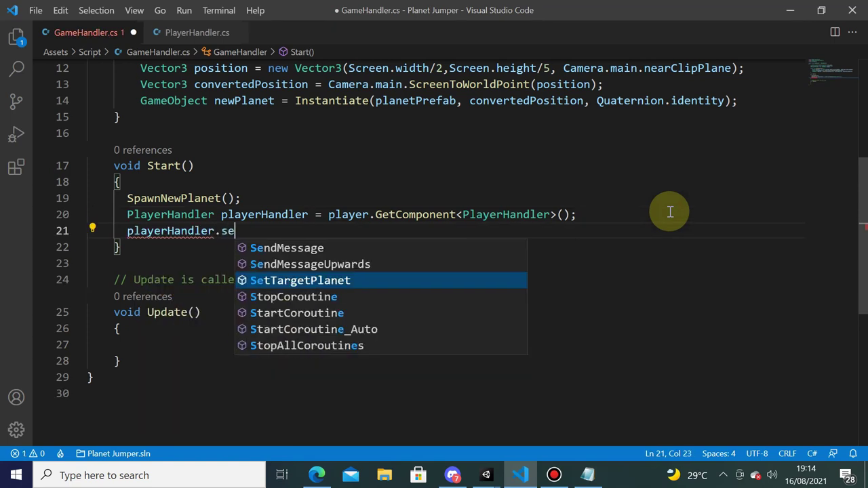
pyautogui.write('t')
pyautogui.press('Tab')
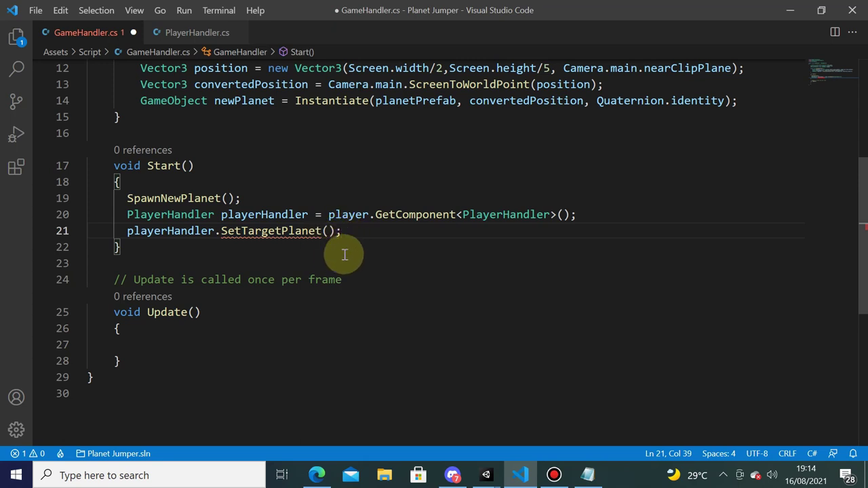
# - Check SetTargetPlanet in PlayerHandler.cs, then select the SpawnNewPlanet(); call back in GameHandler.cs
pyautogui.scroll(3, 345, 254)
pyautogui.scroll(2, 430, 281)
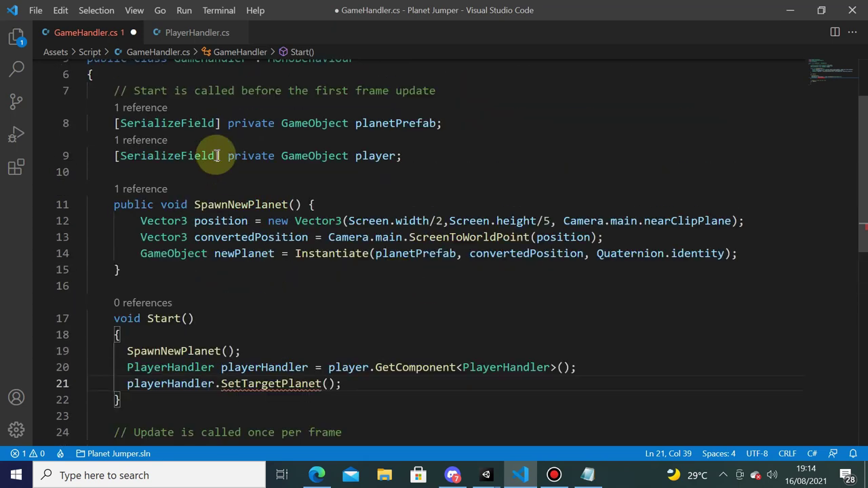
pyautogui.click(197, 32)
pyautogui.scroll(-3, 316, 288)
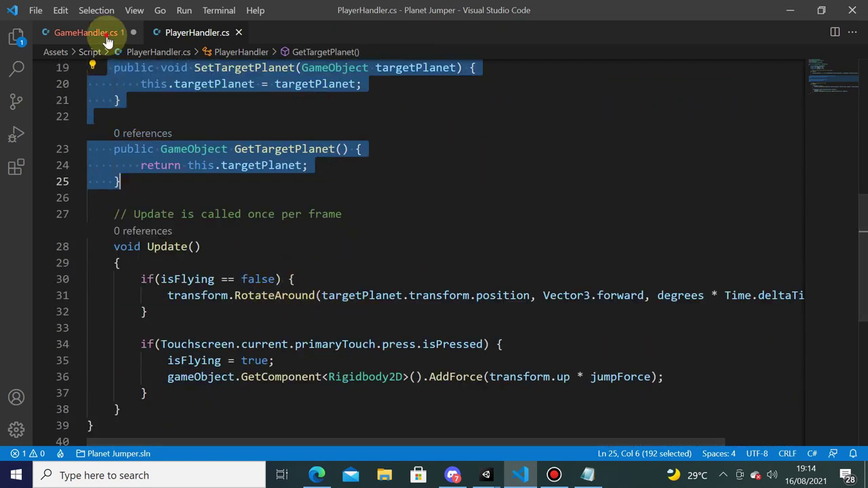
pyautogui.click(101, 33)
pyautogui.scroll(-1, 330, 387)
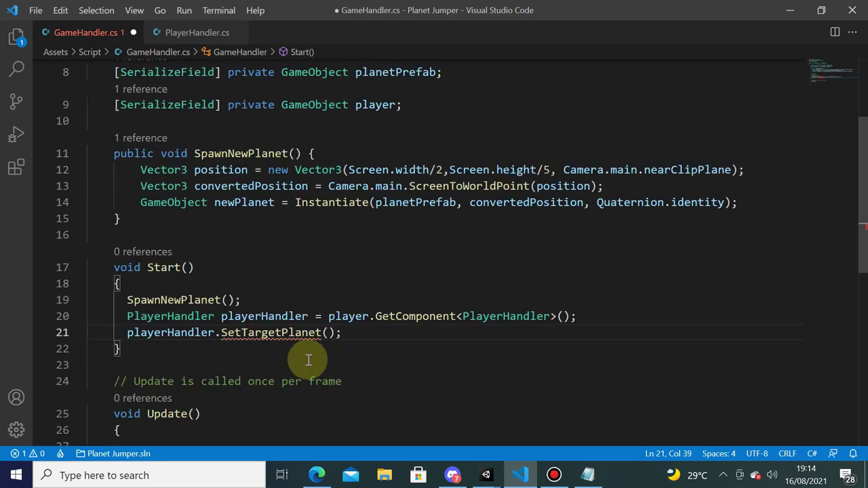
pyautogui.moveTo(127, 300); pyautogui.dragTo(237, 298)
pyautogui.hotkey('shift', 'Right')
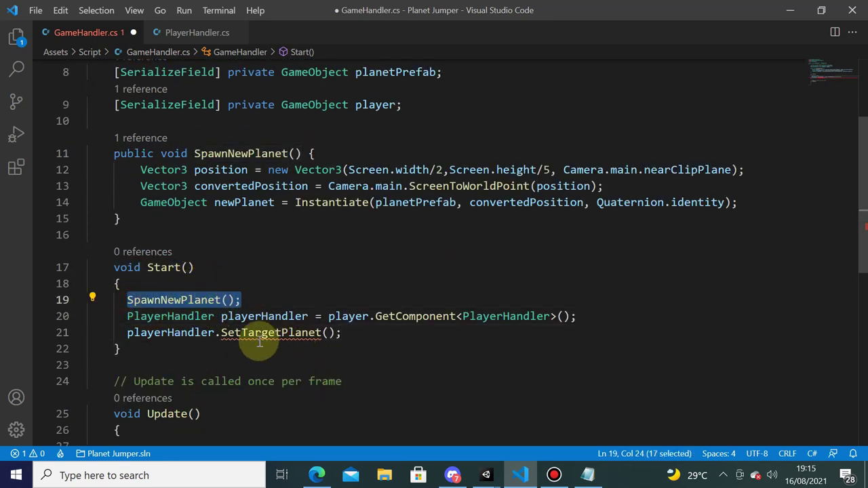
pyautogui.doubleClick(173, 334)
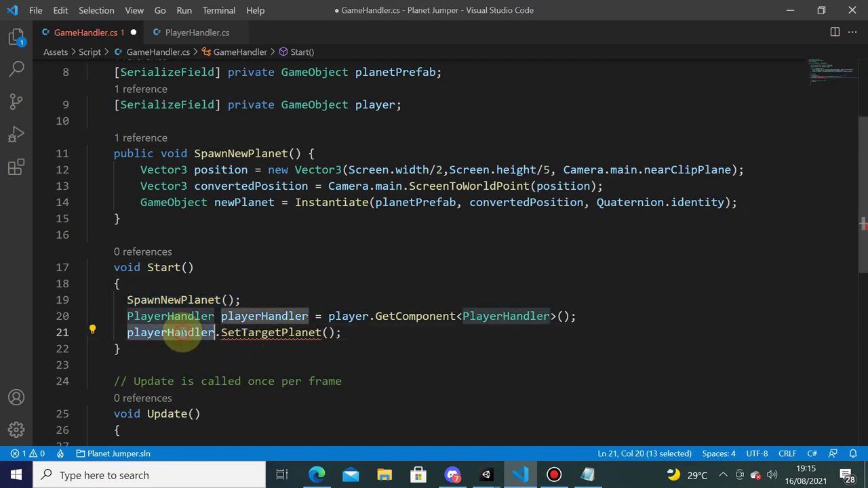
pyautogui.moveTo(128, 300); pyautogui.dragTo(249, 301)
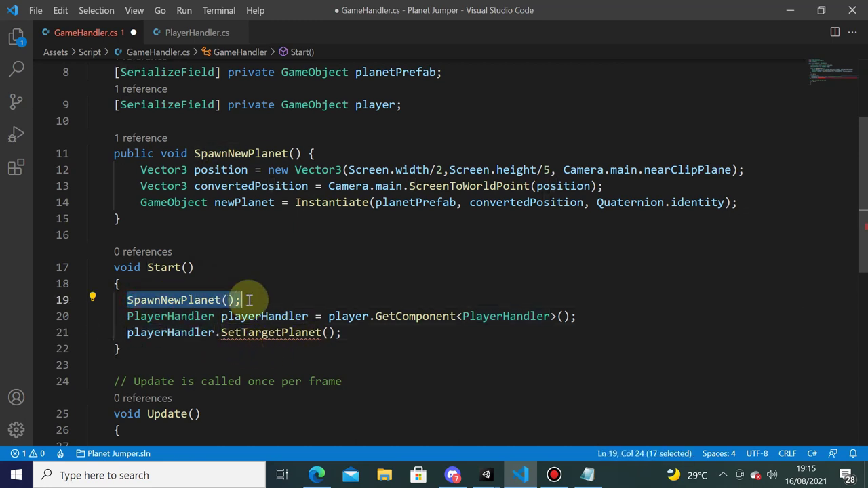
# - Change SpawnNewPlanet's return type to GameObject and add return newPlanet;
pyautogui.doubleClick(176, 154)
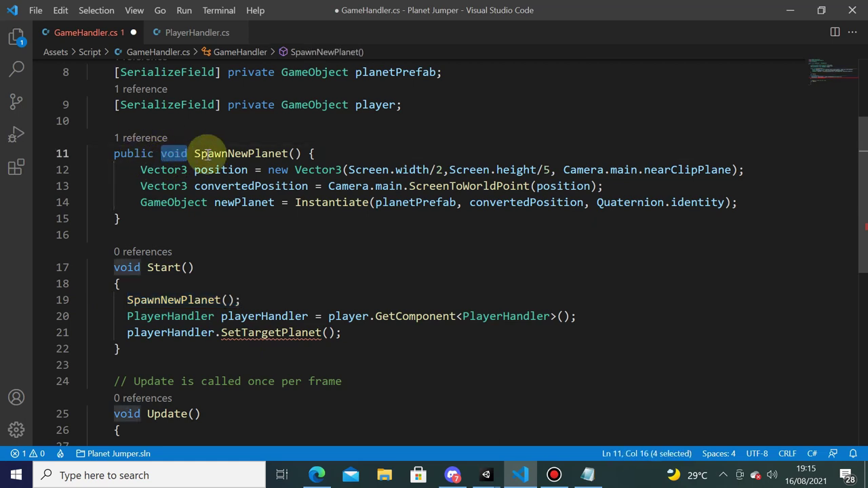
pyautogui.write('GameObject')
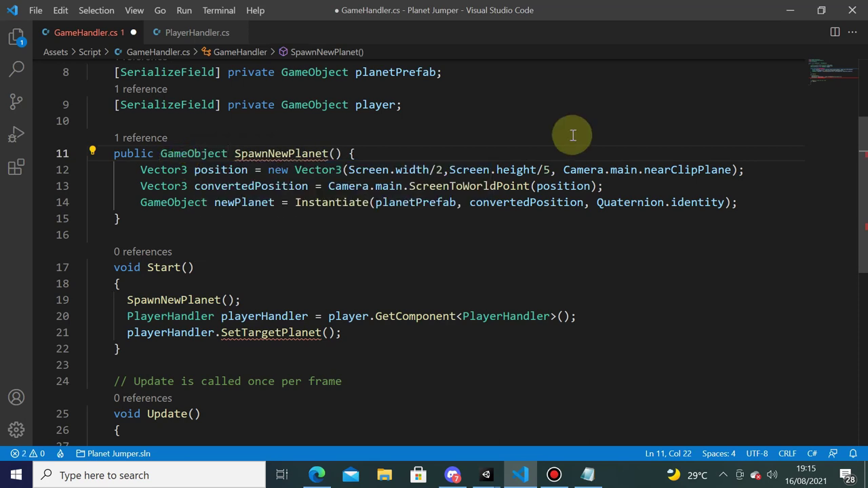
pyautogui.click(736, 202)
pyautogui.press('Return')
pyautogui.write('retu')
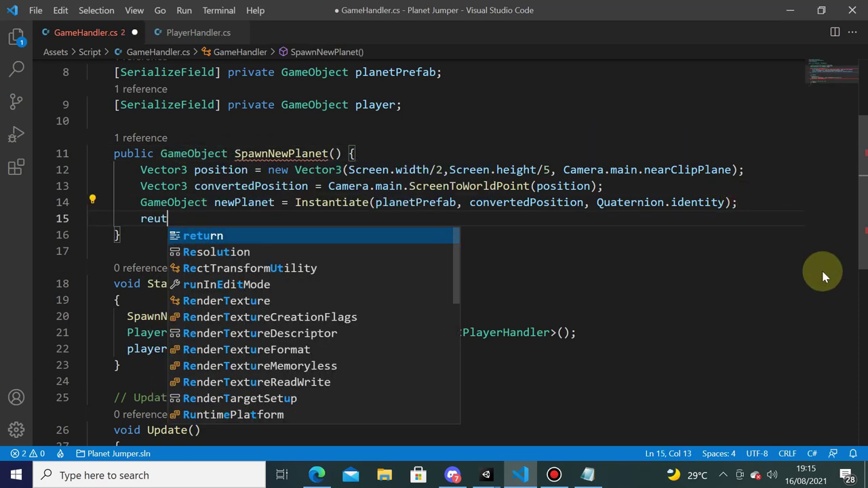
pyautogui.write('rn')
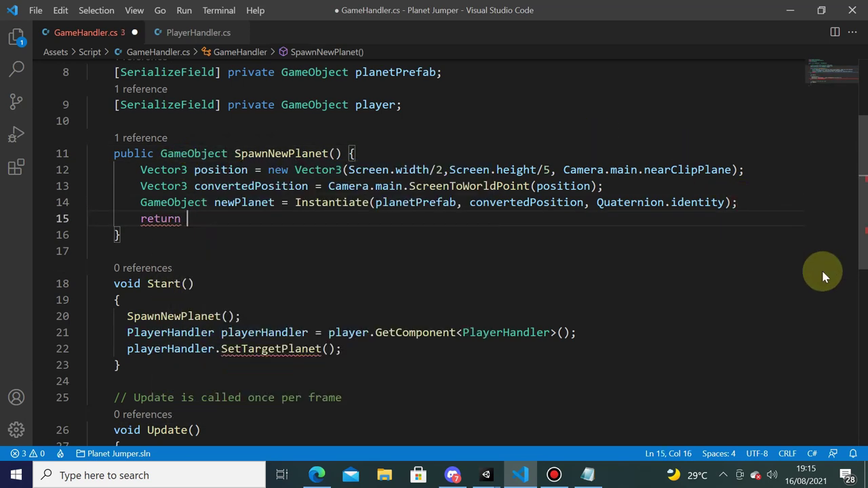
pyautogui.write('newP')
pyautogui.press('Tab')
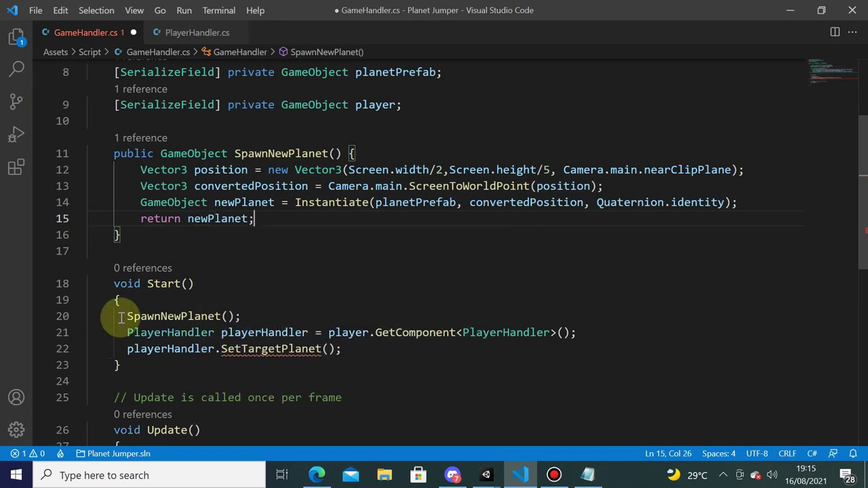
# - Move the SpawnNewPlanet() call into playerHandler.SetTargetPlanet() as its argument
pyautogui.moveTo(121, 316); pyautogui.dragTo(243, 317)
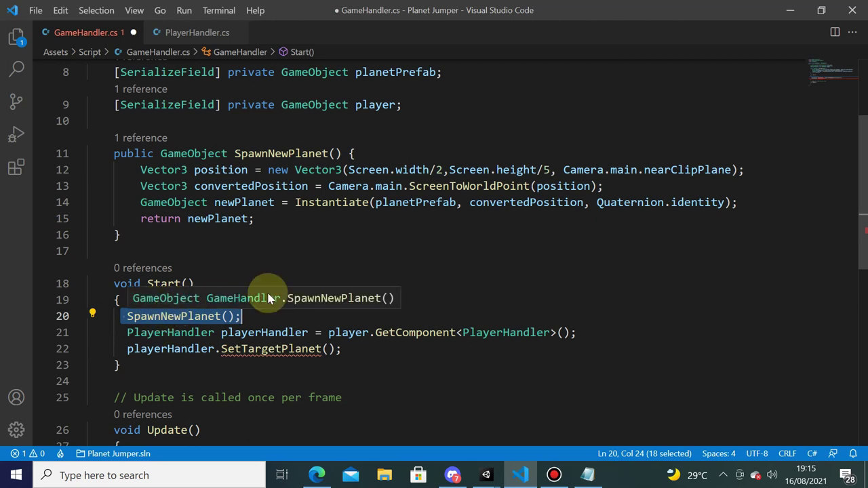
pyautogui.doubleClick(259, 352)
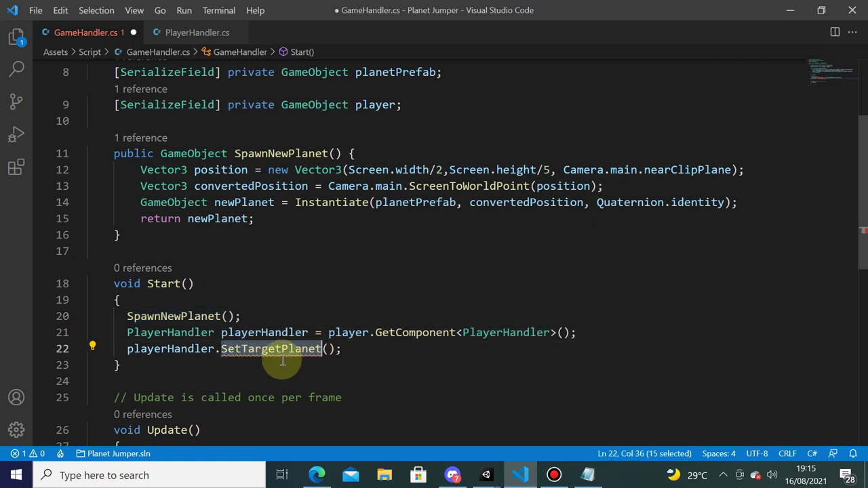
pyautogui.click(258, 316)
pyautogui.keyDown('shift'); pyautogui.click(128, 316); pyautogui.keyUp('shift')
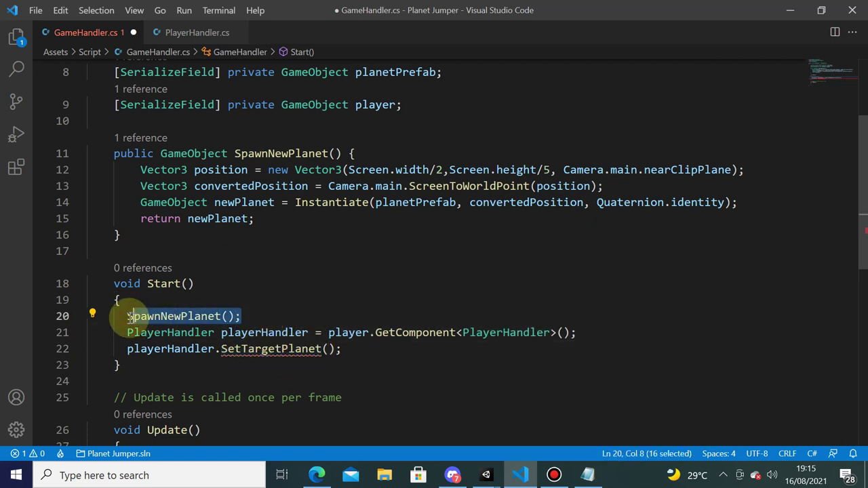
pyautogui.hotkey('ctrl', 'x')
pyautogui.click(330, 349)
pyautogui.hotkey('ctrl', 'v')
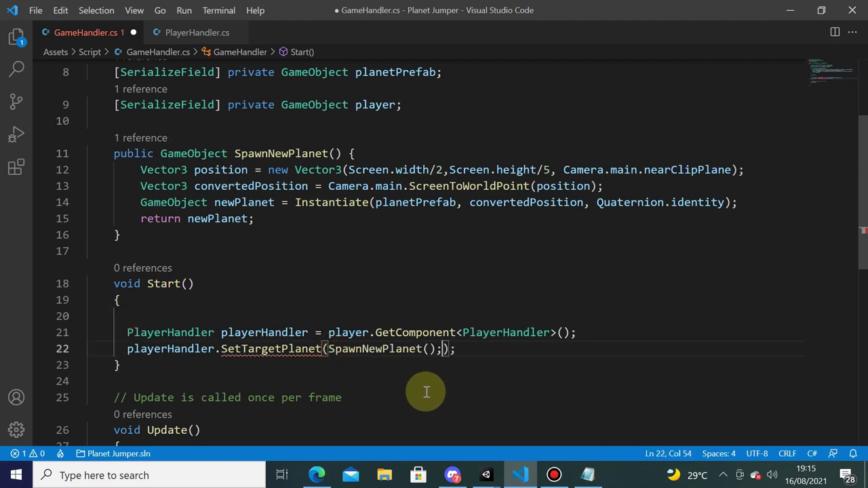
# - Remove the leftover blank line, save GameHandler.cs, and switch back to Unity
pyautogui.click(373, 301)
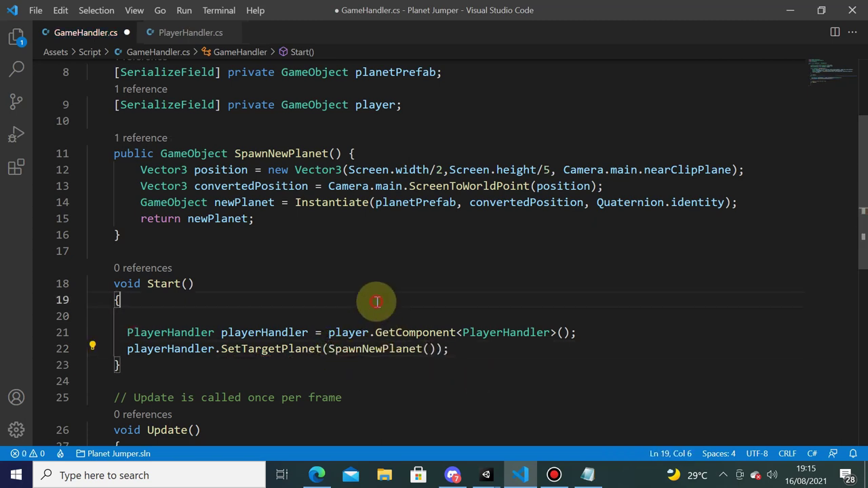
pyautogui.press('Delete')
pyautogui.hotkey('ctrl', 's')
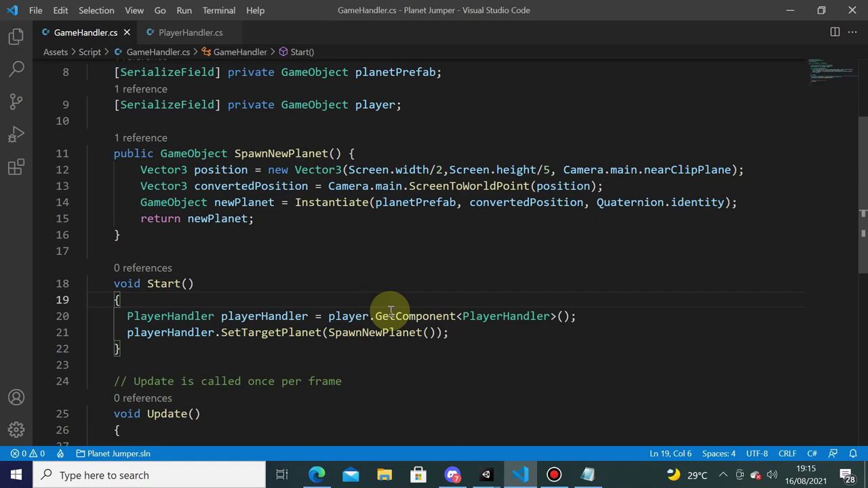
pyautogui.hotkey('alt', 'Tab')
pyautogui.hotkey('alt', 'Tab')
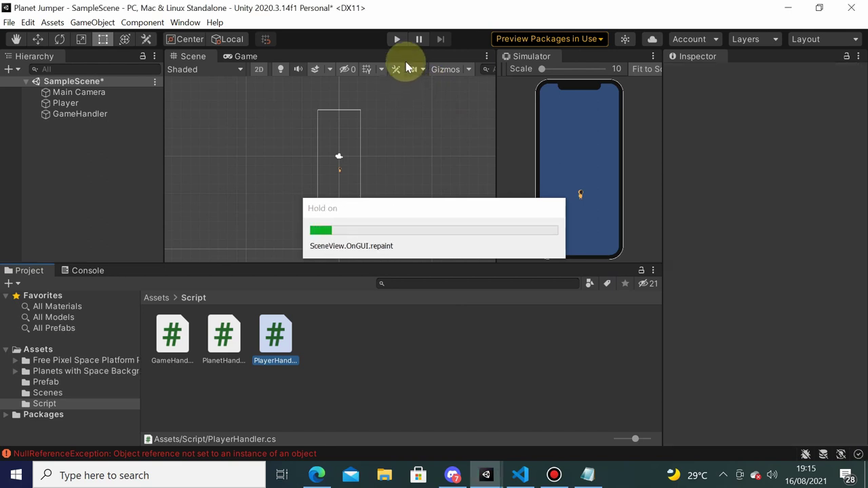
# - Play the game, tap the Simulator so the player jumps off the spawned Planet(Clone), then stop
pyautogui.click(398, 40)
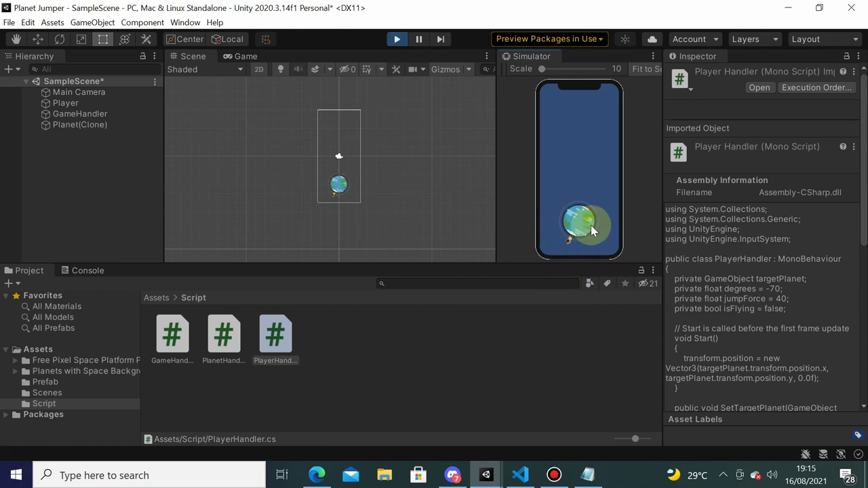
pyautogui.click(593, 175)
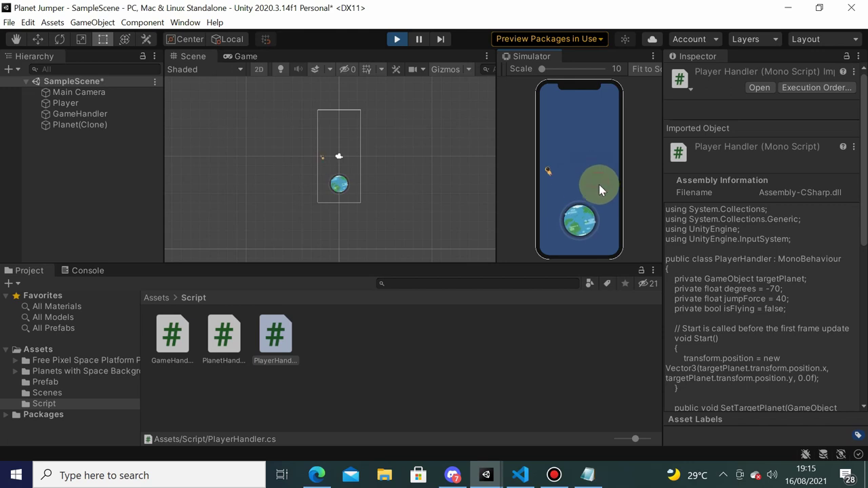
pyautogui.click(399, 39)
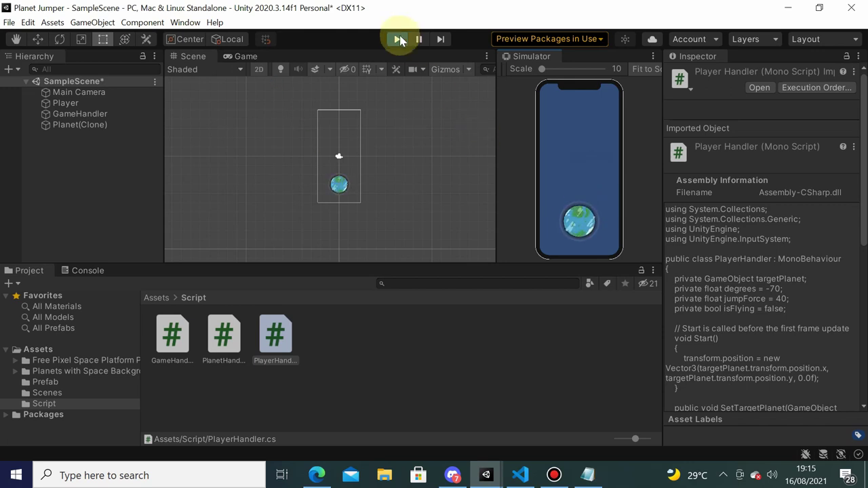